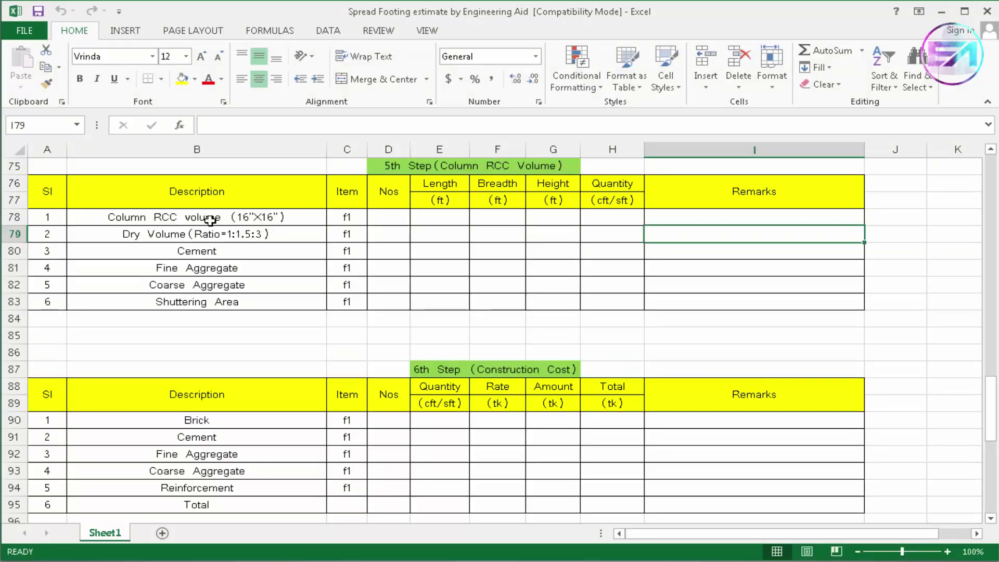
# Enter 1 as the Nos of the Column RCC volume row in D78
pyautogui.scroll(6, 527, 261)
pyautogui.scroll(17, 537, 252)
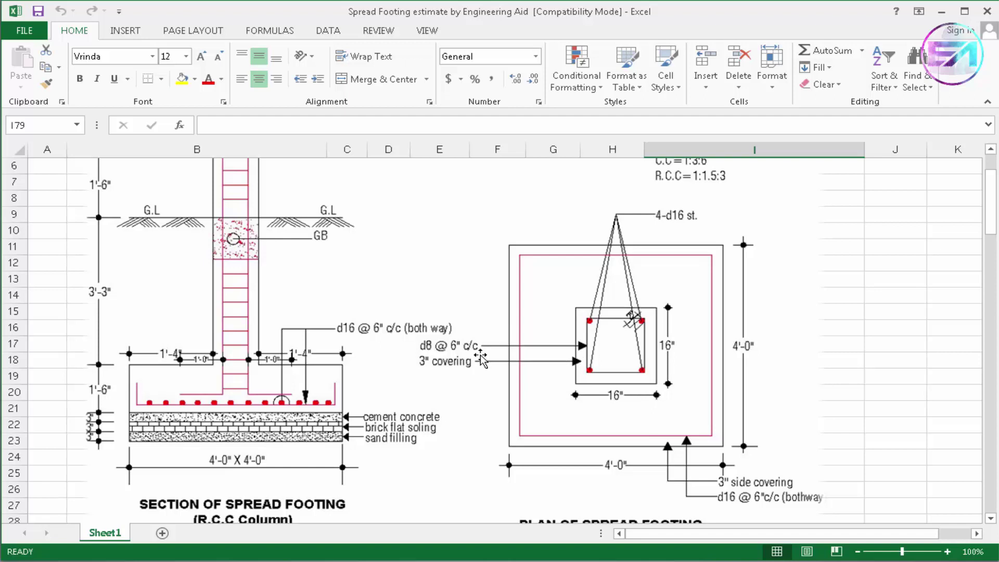
pyautogui.scroll(-20, 484, 359)
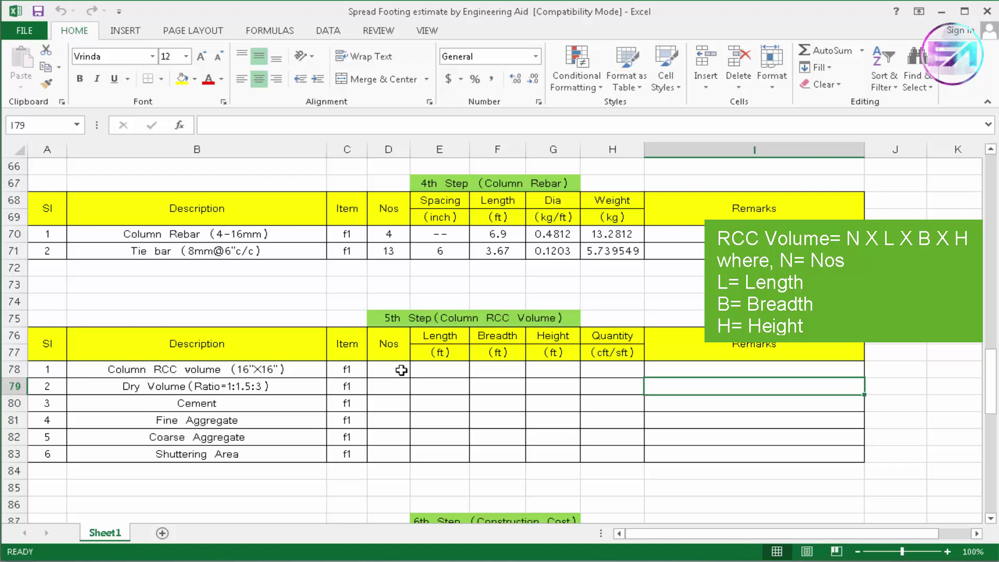
pyautogui.scroll(20, 401, 370)
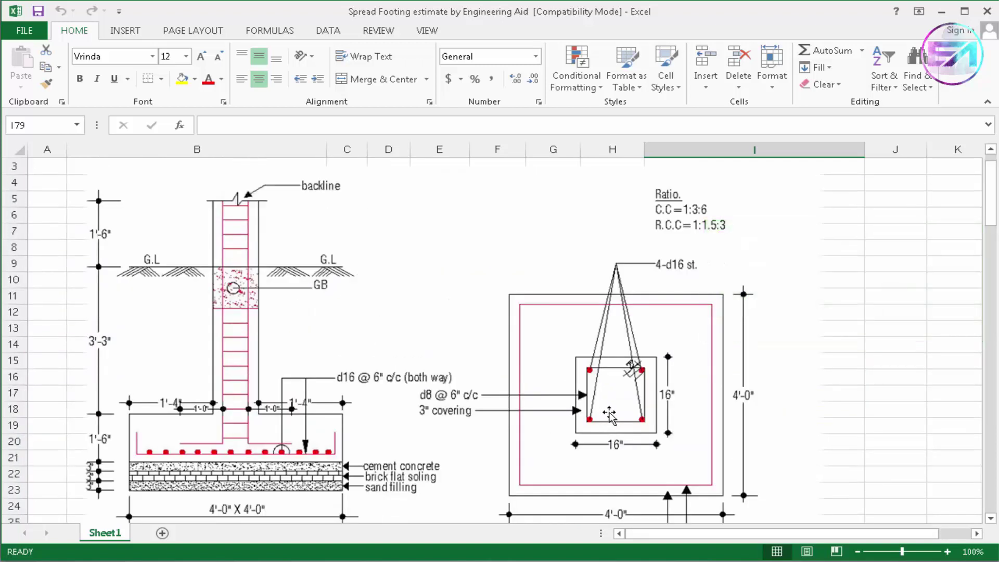
pyautogui.scroll(-20, 606, 395)
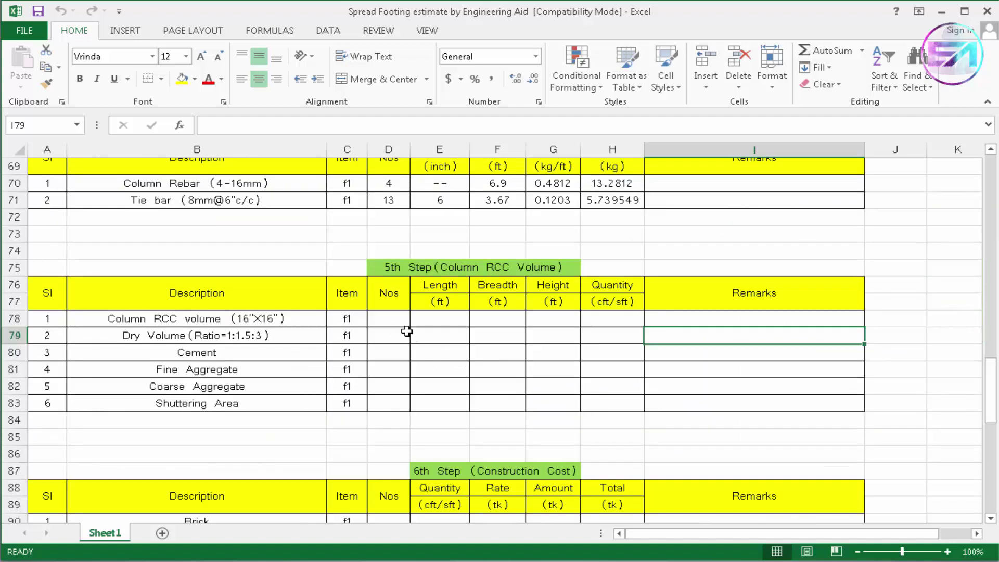
pyautogui.click(397, 319)
pyautogui.write('1')
pyautogui.press('Tab')
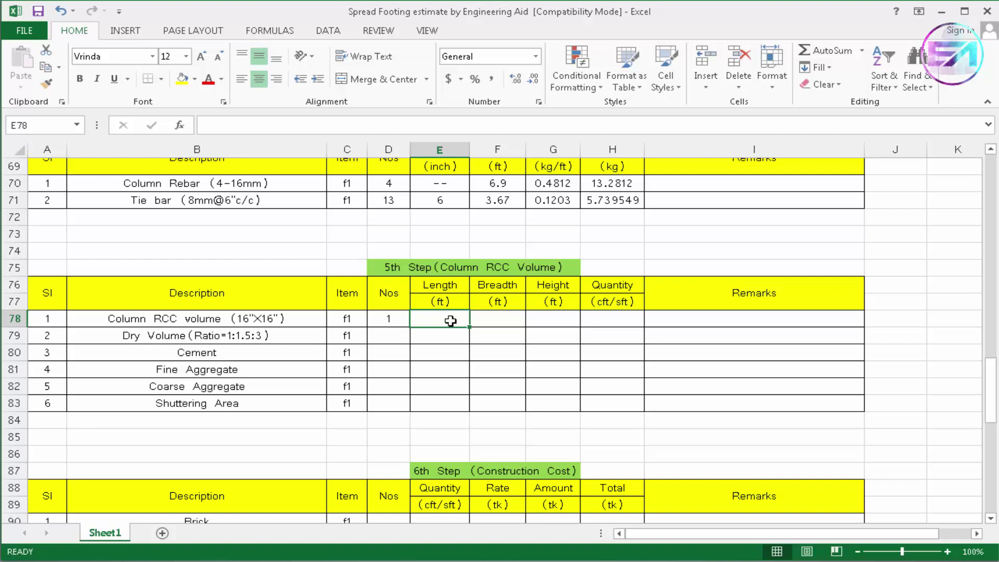
# Convert the 16-inch column size to feet by computing 16/12 in Calculator
pyautogui.click(846, 366)
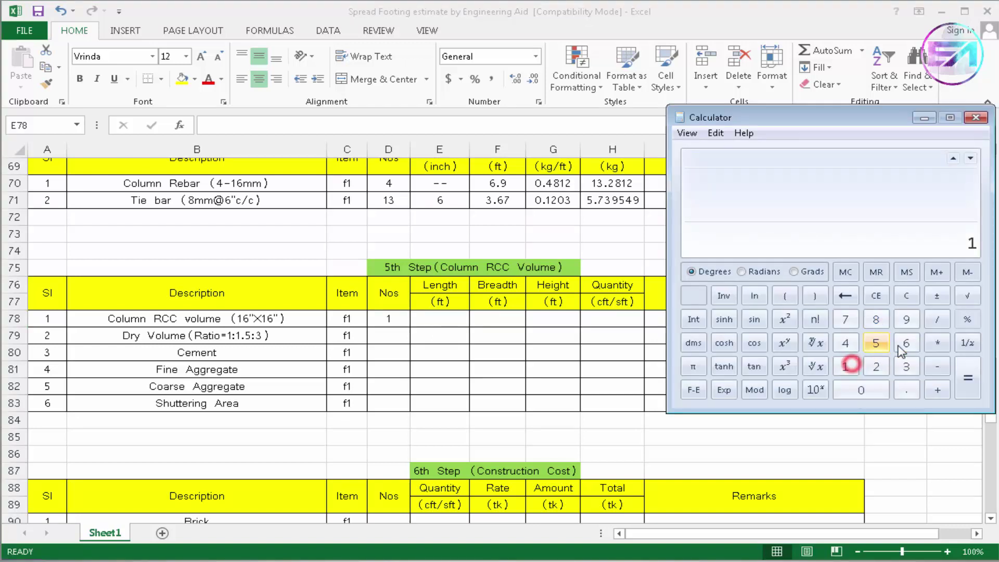
pyautogui.click(905, 342)
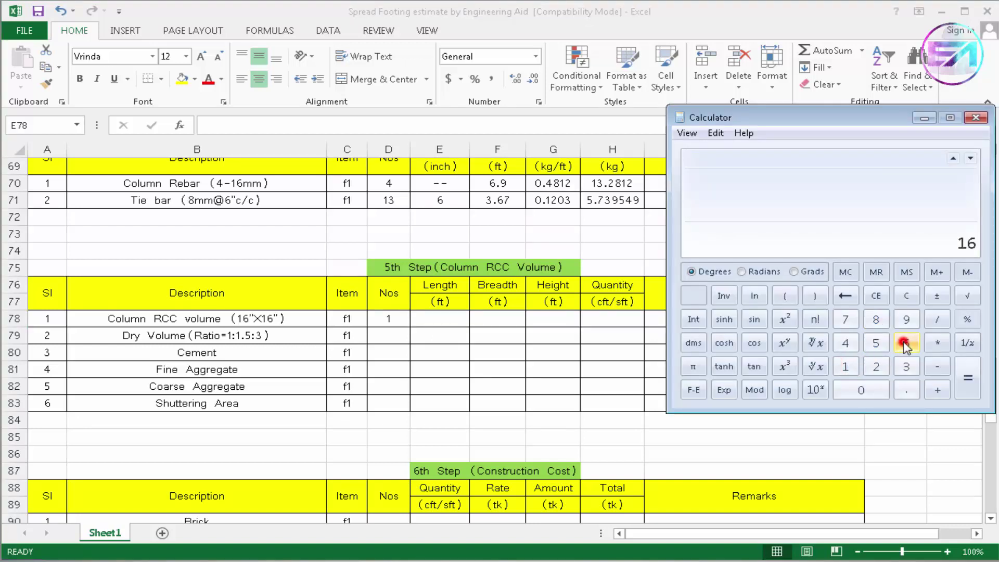
pyautogui.click(937, 319)
pyautogui.click(846, 366)
pyautogui.click(876, 365)
pyautogui.click(968, 377)
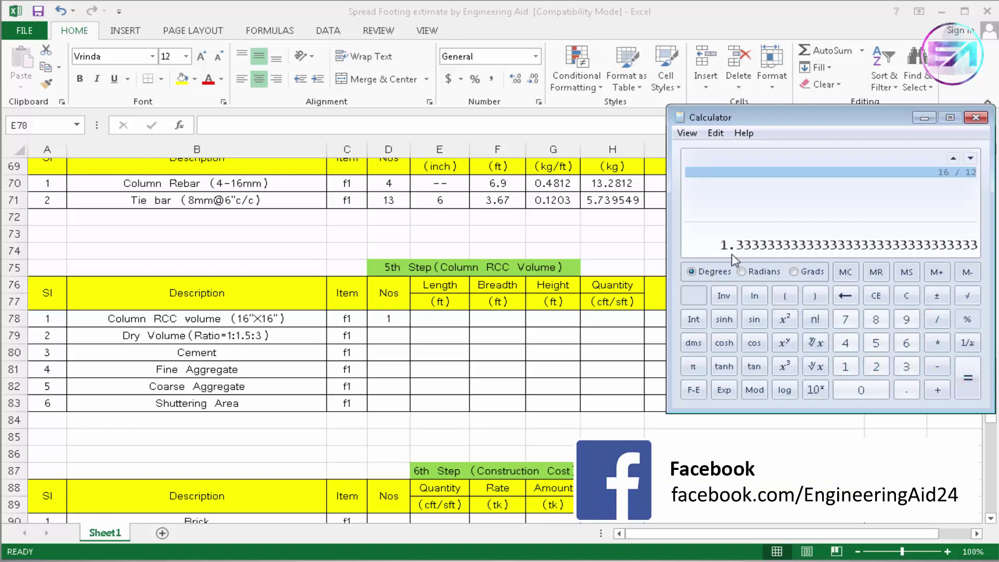
# Enter 1.33 ft as both Length (E78) and Breadth (F78)
pyautogui.click(431, 316)
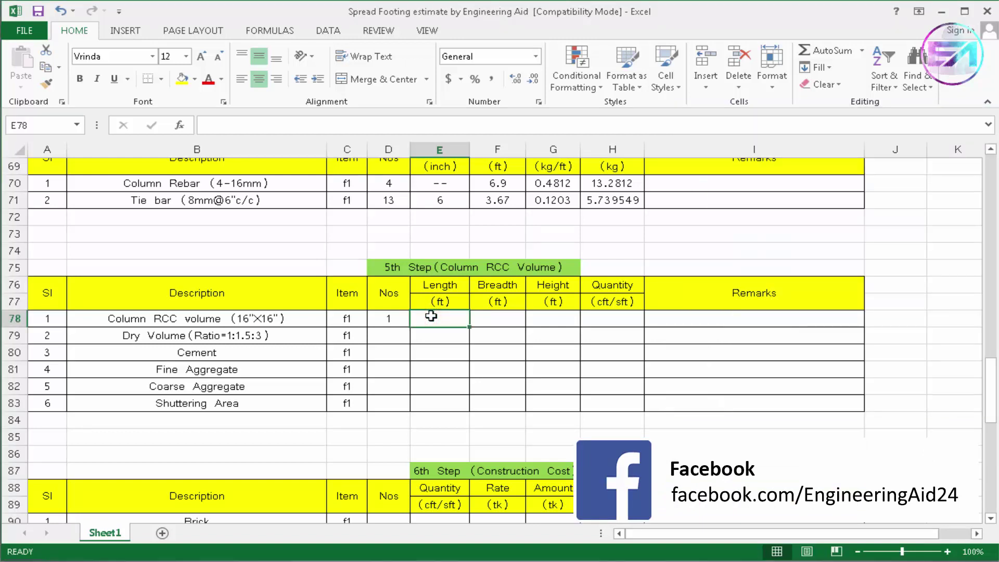
pyautogui.write('1.33')
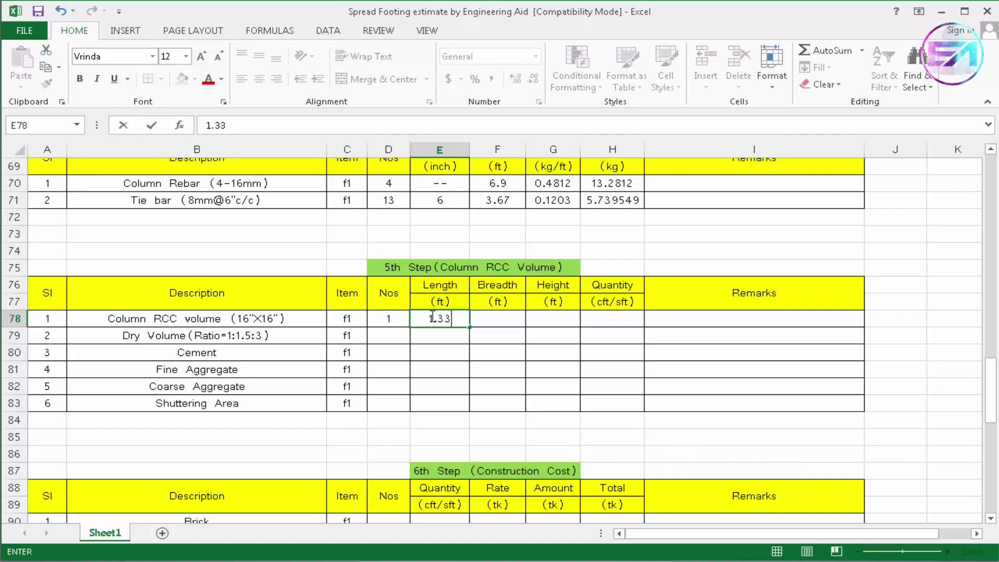
pyautogui.press('Tab')
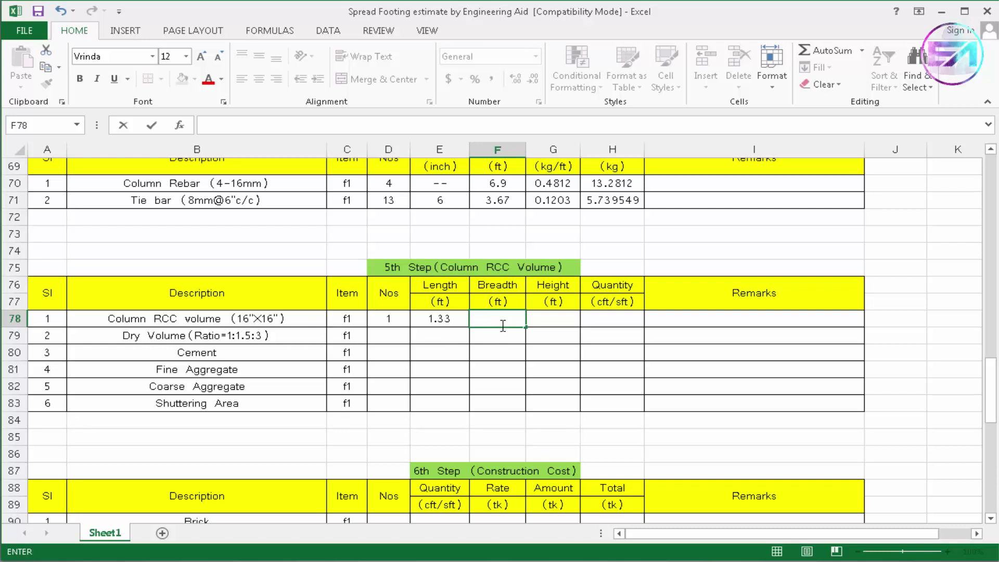
pyautogui.write('.33')
pyautogui.click(549, 323)
pyautogui.scroll(20, 174, 364)
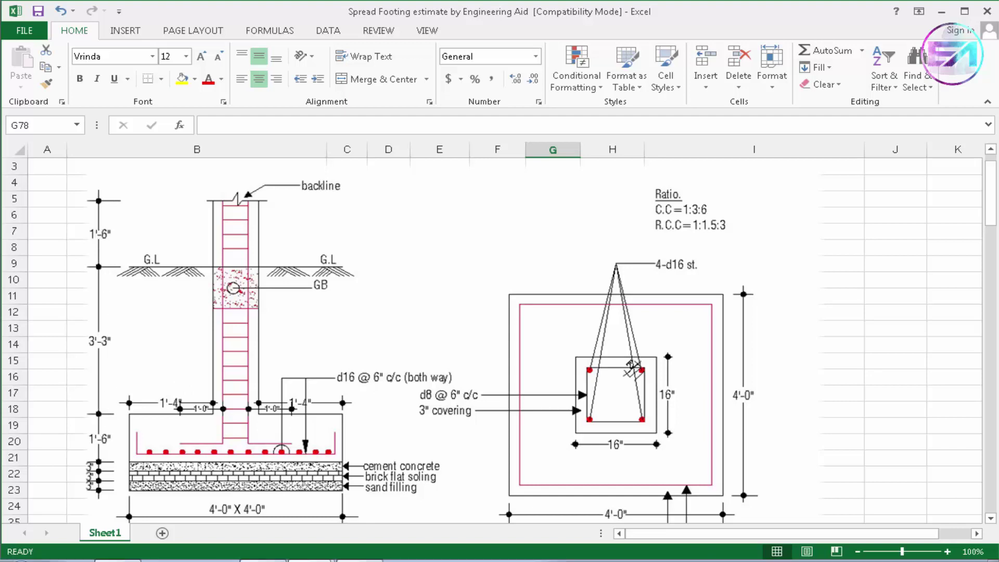
# Add the column heights 18, 36 and 3 inches to 57 in Calculator
pyautogui.hotkey('alt', 'Tab')
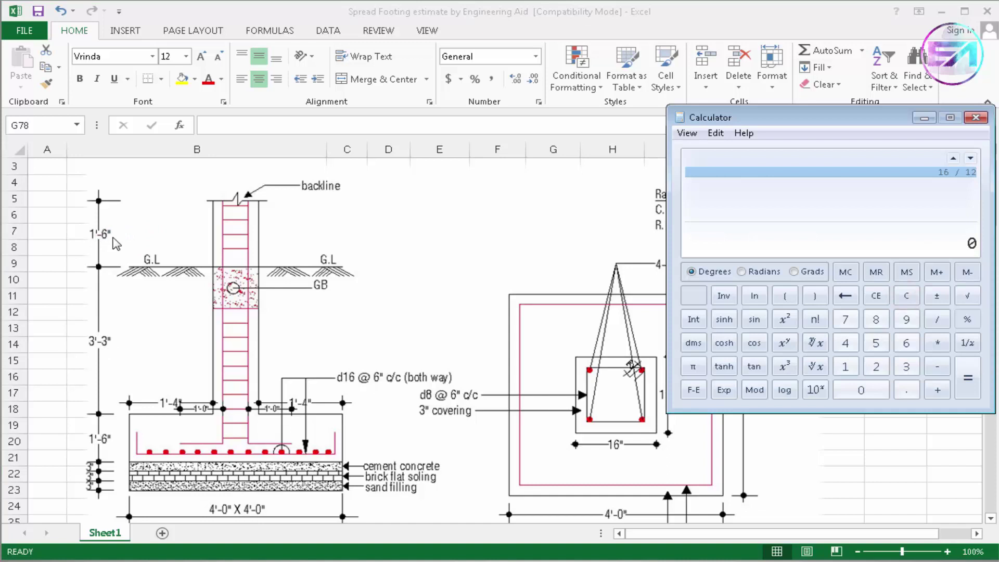
pyautogui.click(845, 367)
pyautogui.click(876, 319)
pyautogui.click(937, 390)
pyautogui.click(907, 367)
pyautogui.click(906, 343)
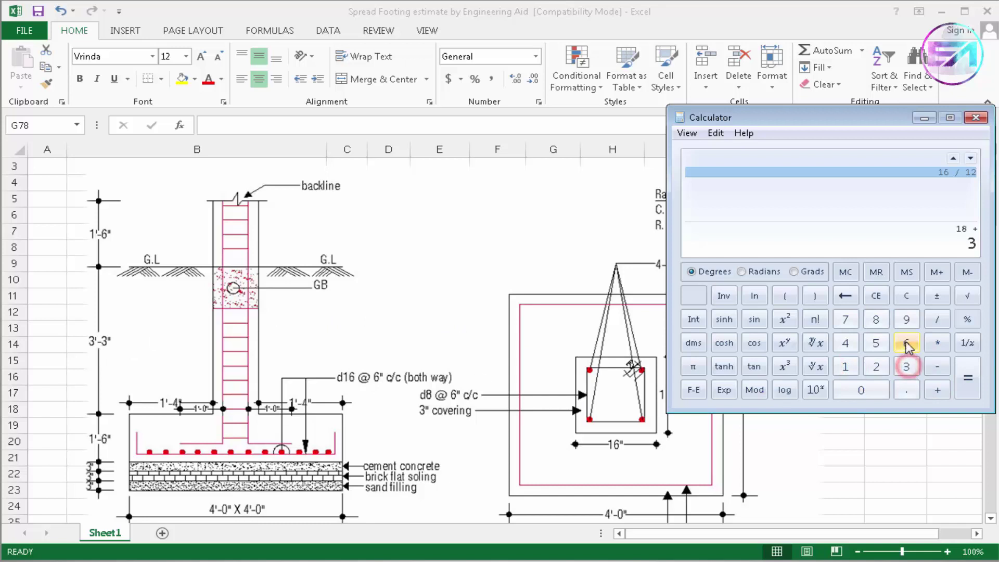
pyautogui.click(937, 391)
pyautogui.click(906, 367)
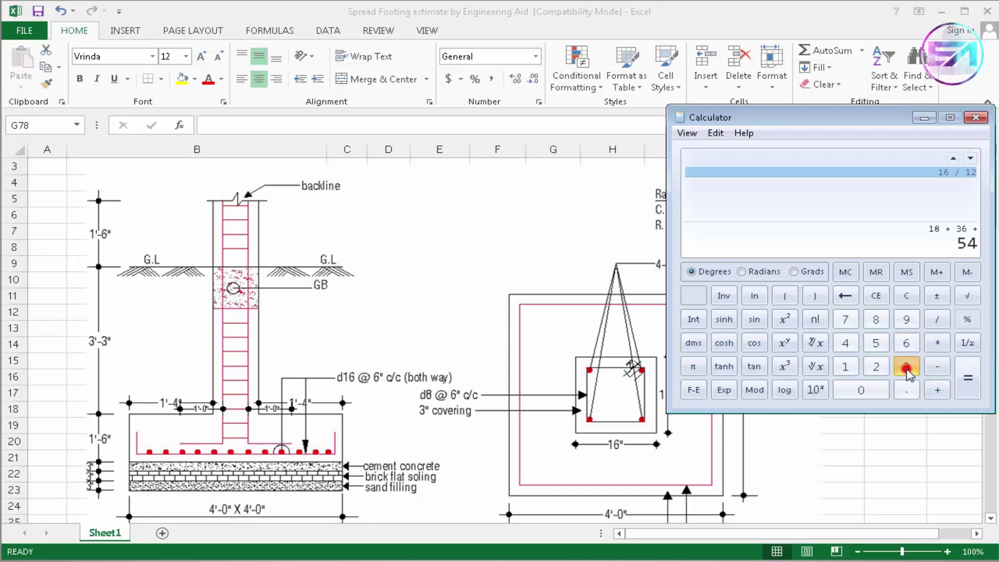
pyautogui.click(968, 385)
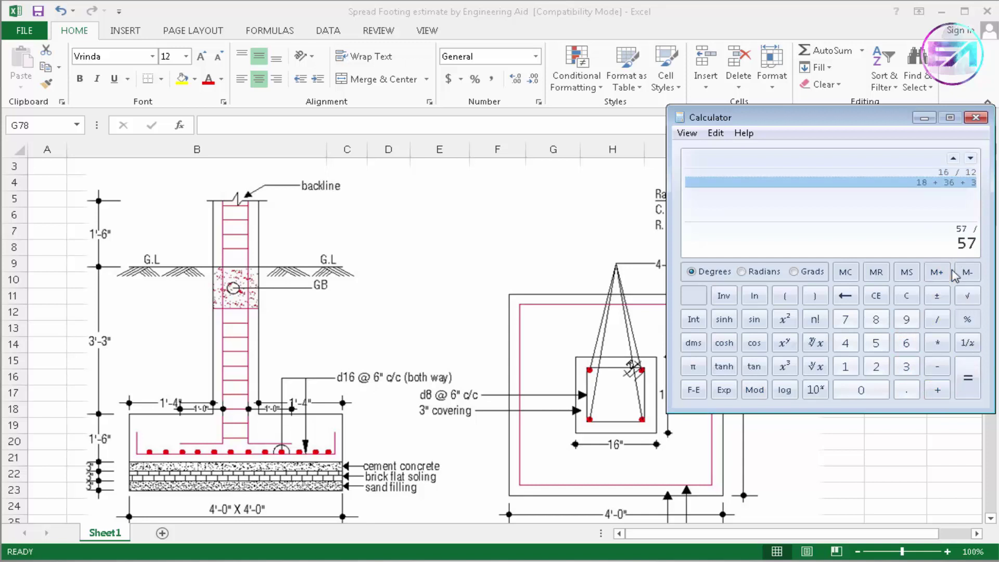
# Divide 57 by 12 to get 4.75 ft and type 4.75 into the Height cell G78
pyautogui.click(936, 319)
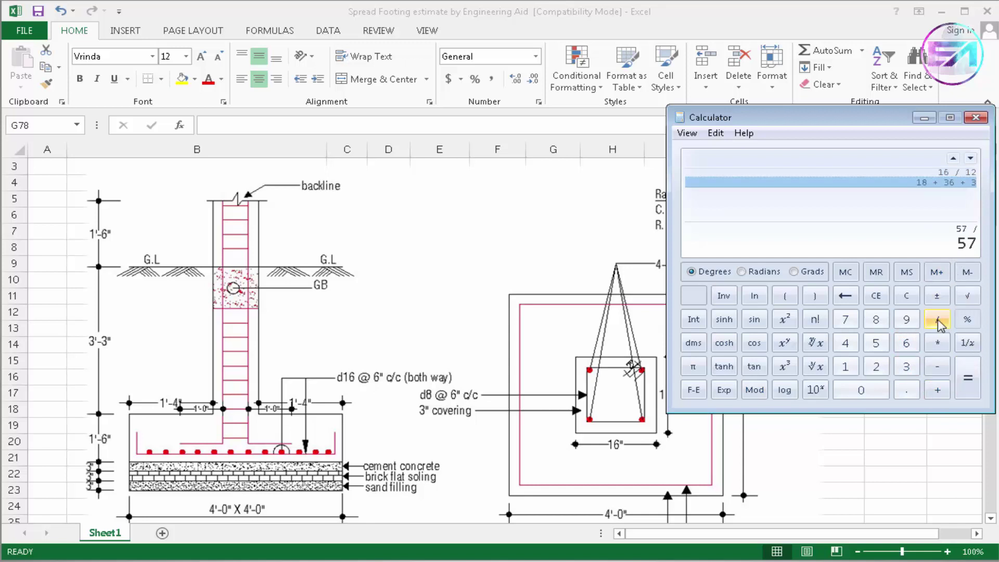
pyautogui.click(845, 367)
pyautogui.click(876, 366)
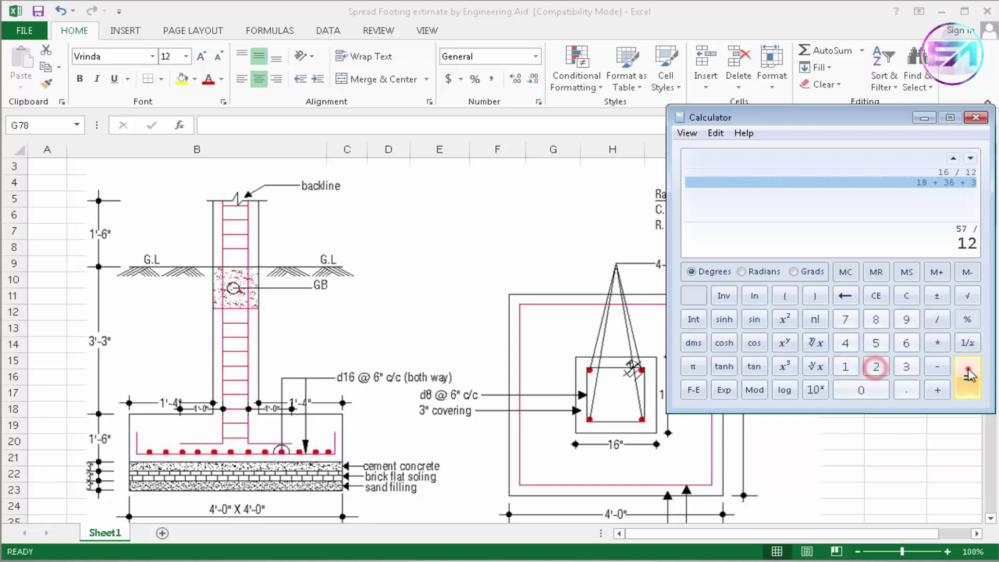
pyautogui.click(967, 378)
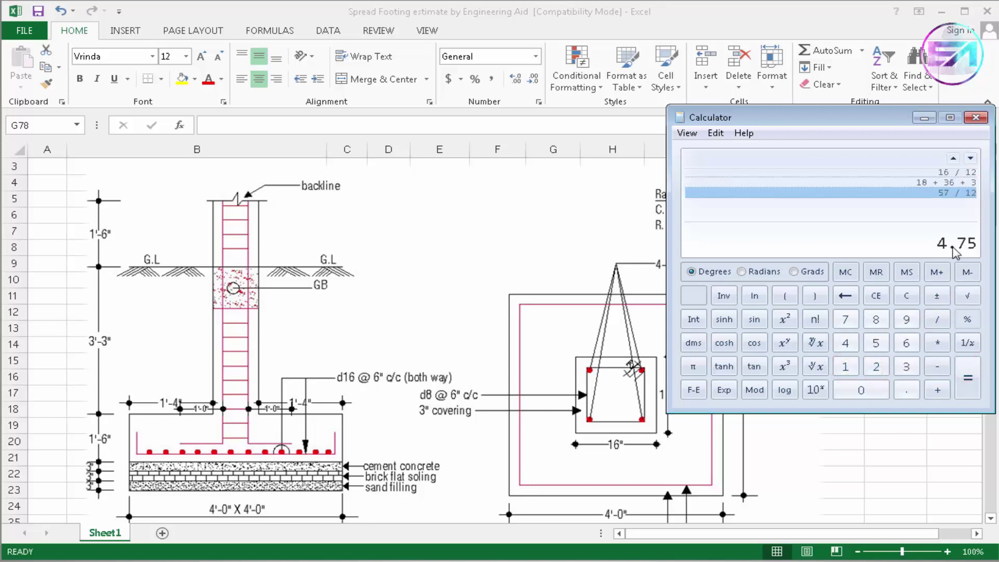
pyautogui.click(858, 452)
pyautogui.scroll(-1, 784, 374)
pyautogui.scroll(-20, 784, 374)
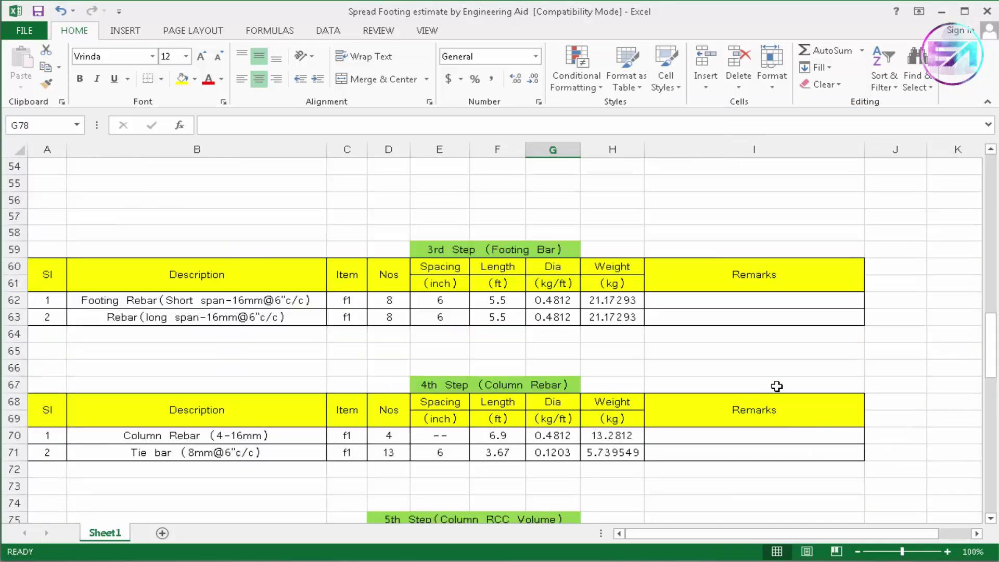
pyautogui.scroll(-1, 582, 263)
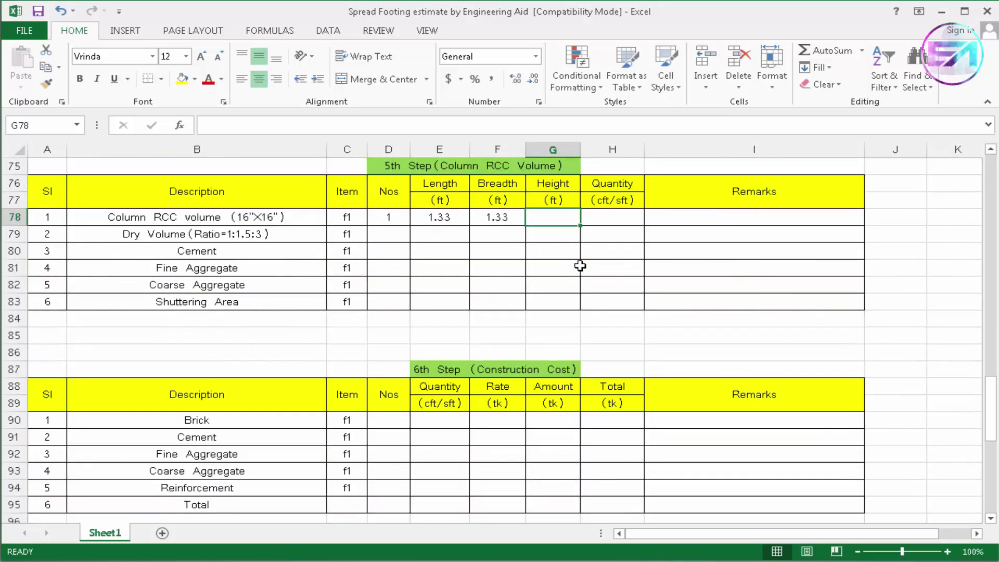
pyautogui.write('4.')
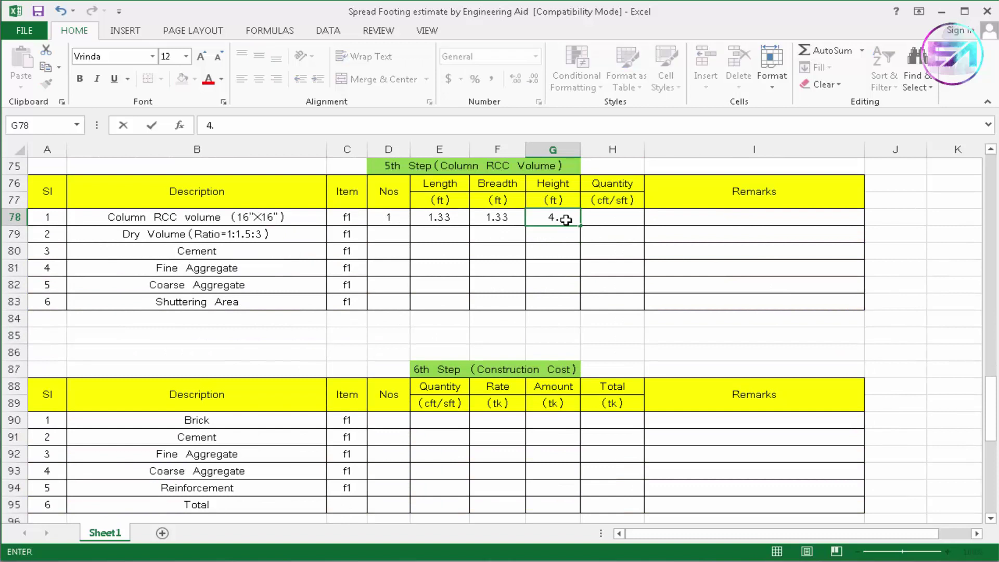
pyautogui.write('75')
# Commit height 4.75, widen column H, and set H78 to =D78*E78*F78*G78 (8.402275)
pyautogui.click(597, 218)
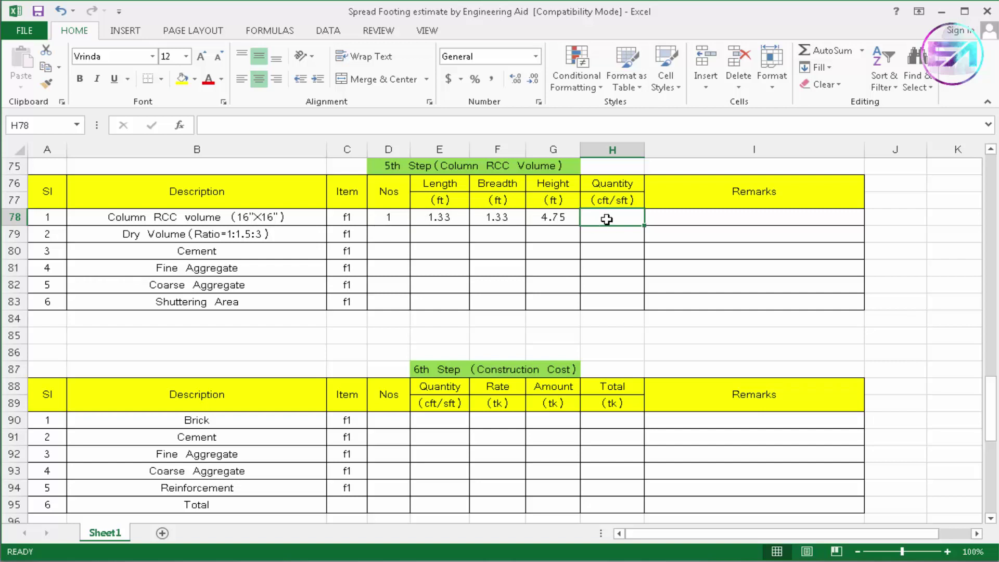
pyautogui.moveTo(644, 148); pyautogui.dragTo(687, 148)
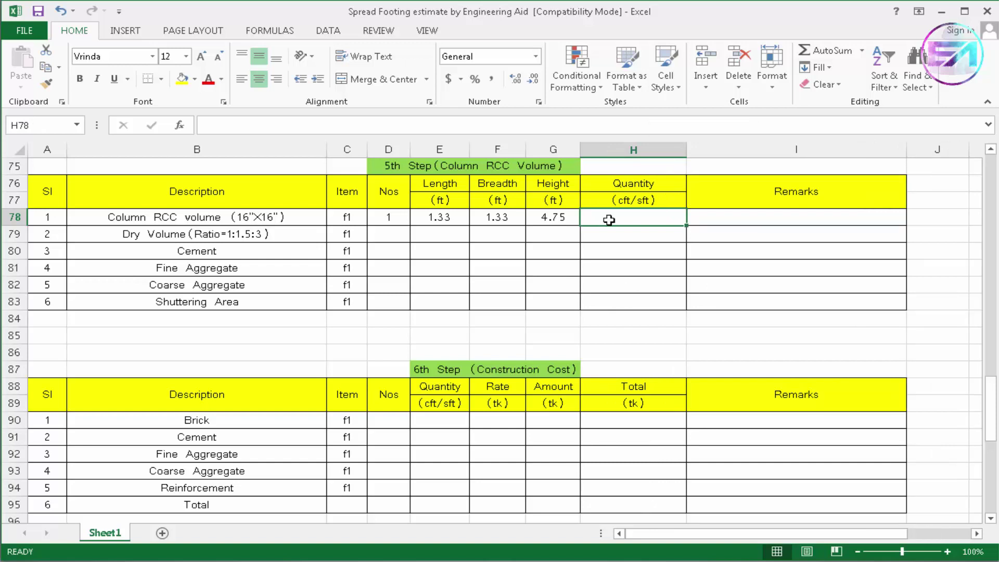
pyautogui.write('=')
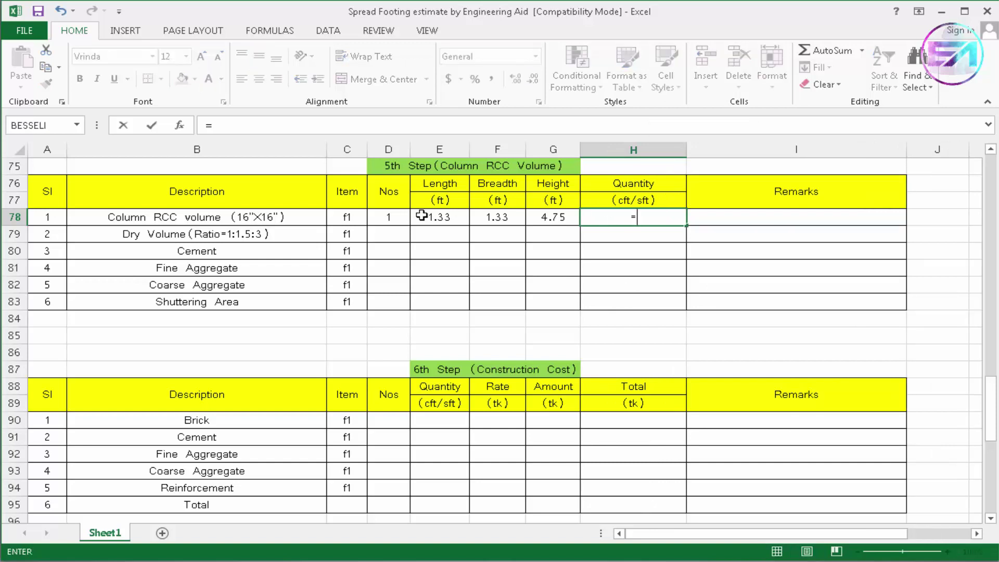
pyautogui.click(388, 217)
pyautogui.write('*')
pyautogui.click(450, 218)
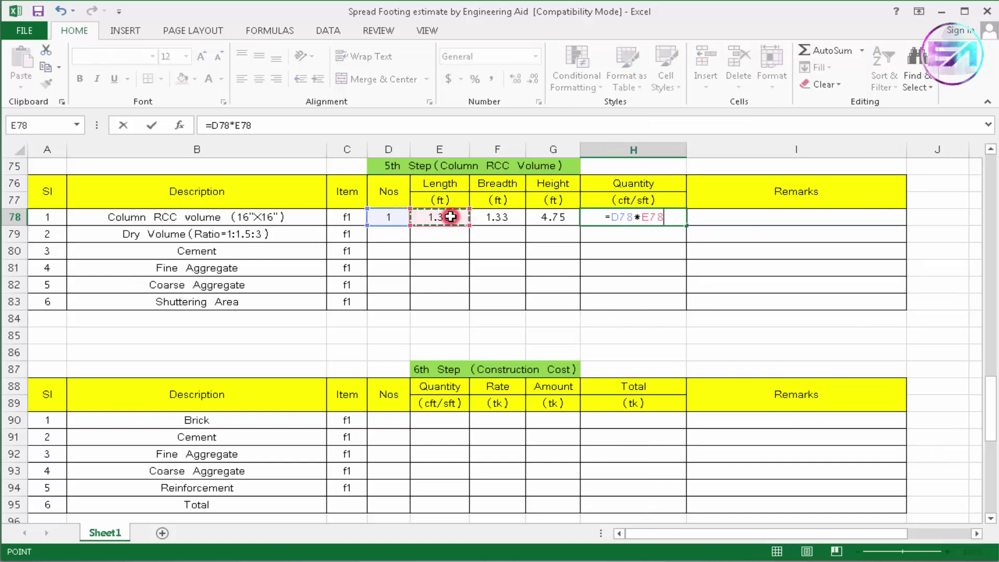
pyautogui.write('*')
pyautogui.click(498, 217)
pyautogui.write('*')
pyautogui.click(571, 218)
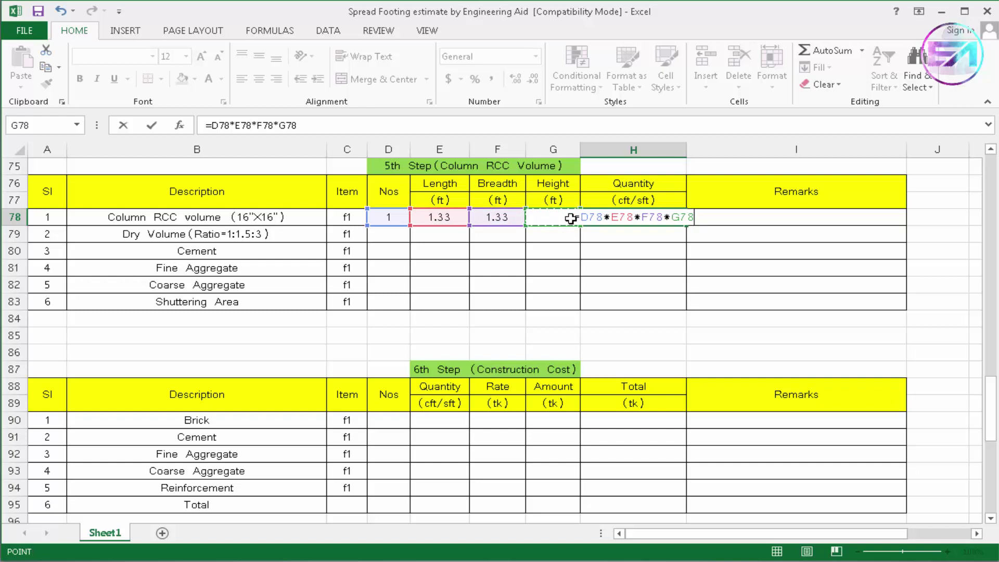
pyautogui.press('Return')
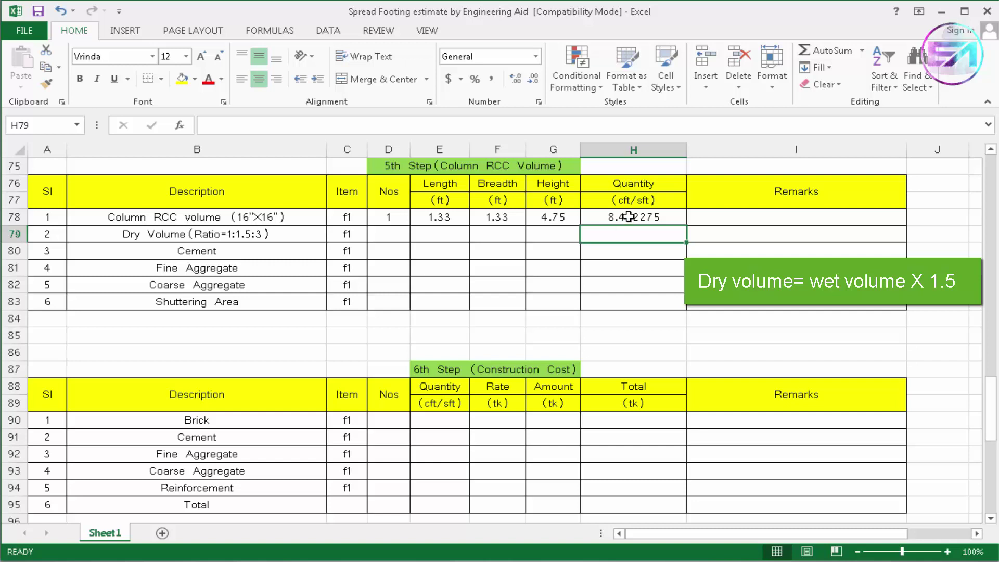
# Enter =H78*1.5 in the Dry Volume quantity cell H79
pyautogui.doubleClick(623, 234)
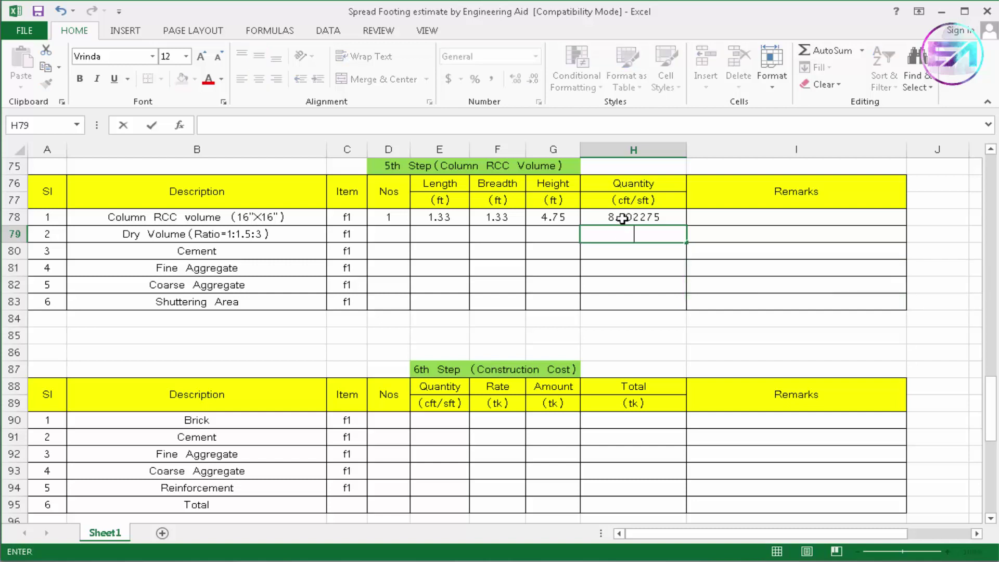
pyautogui.write('=')
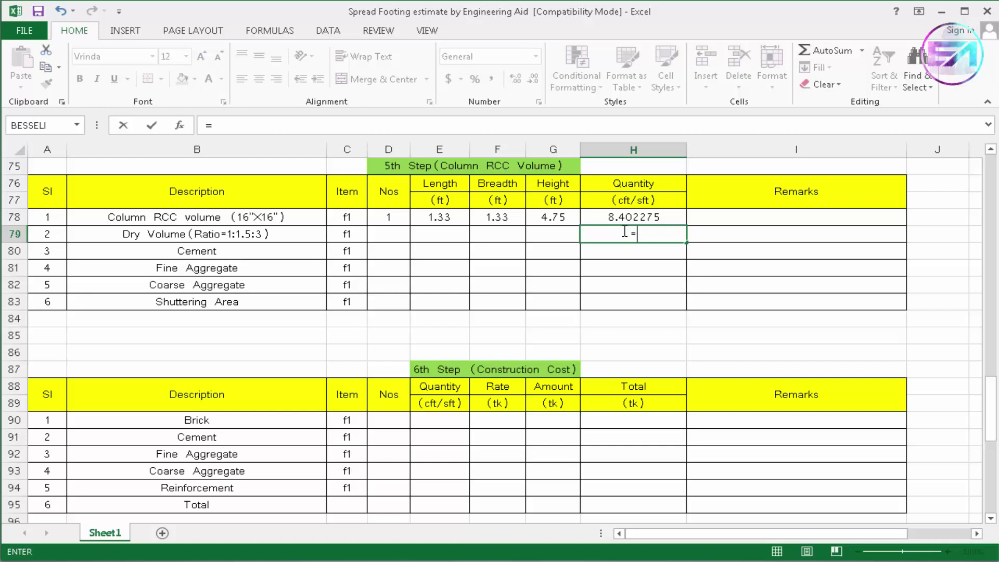
pyautogui.click(636, 217)
pyautogui.write('*1.5')
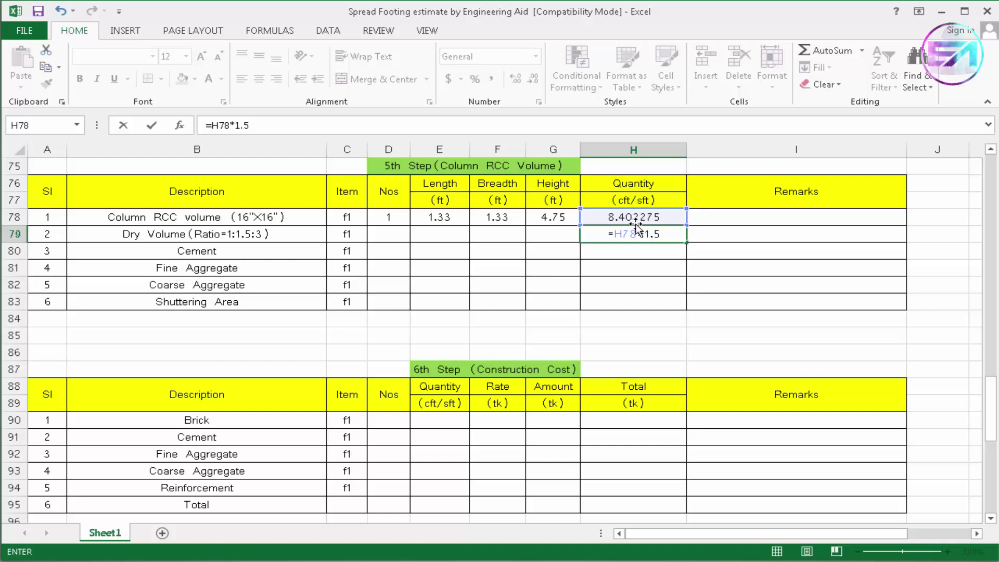
pyautogui.press('Return')
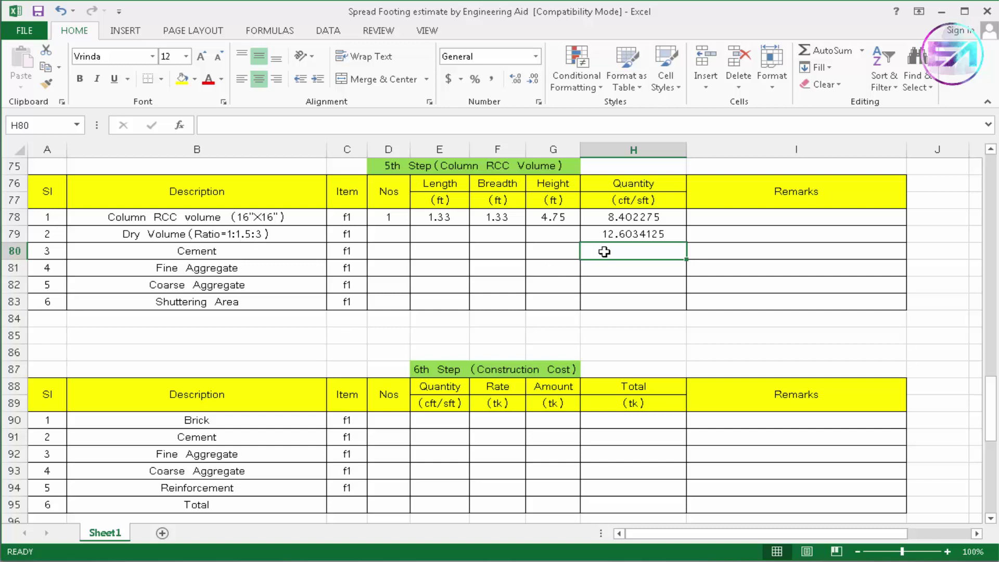
# Enter =(H79*1)/(5.5*1.25) in H80 for a Cement quantity of 1.833223636
pyautogui.write('=')
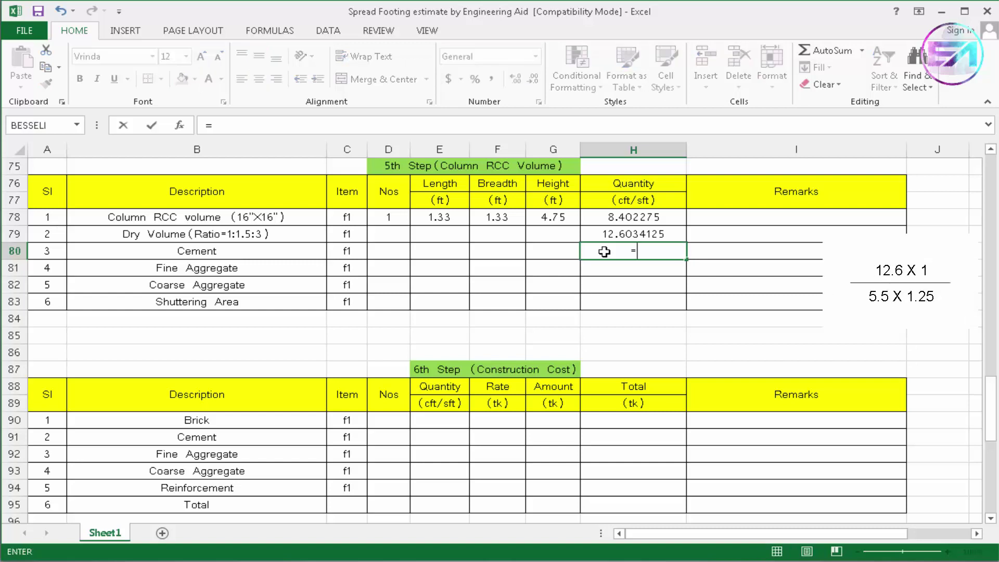
pyautogui.write('(')
pyautogui.click(634, 233)
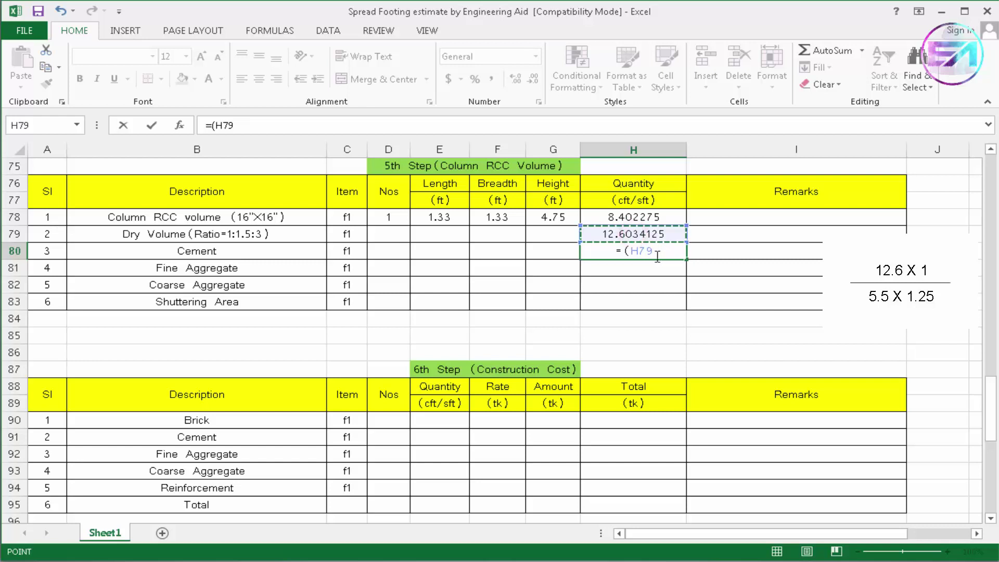
pyautogui.write('*')
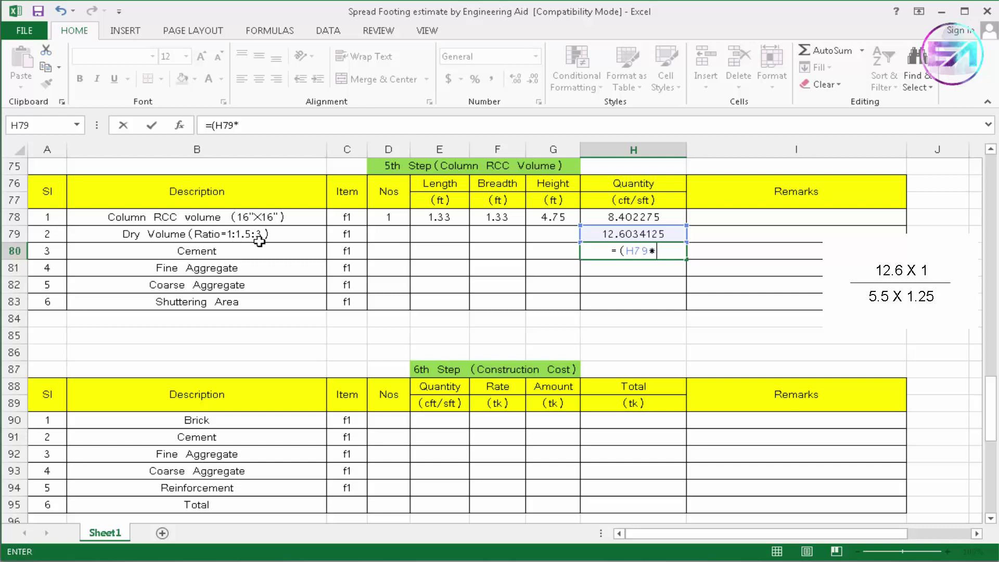
pyautogui.write('1)/')
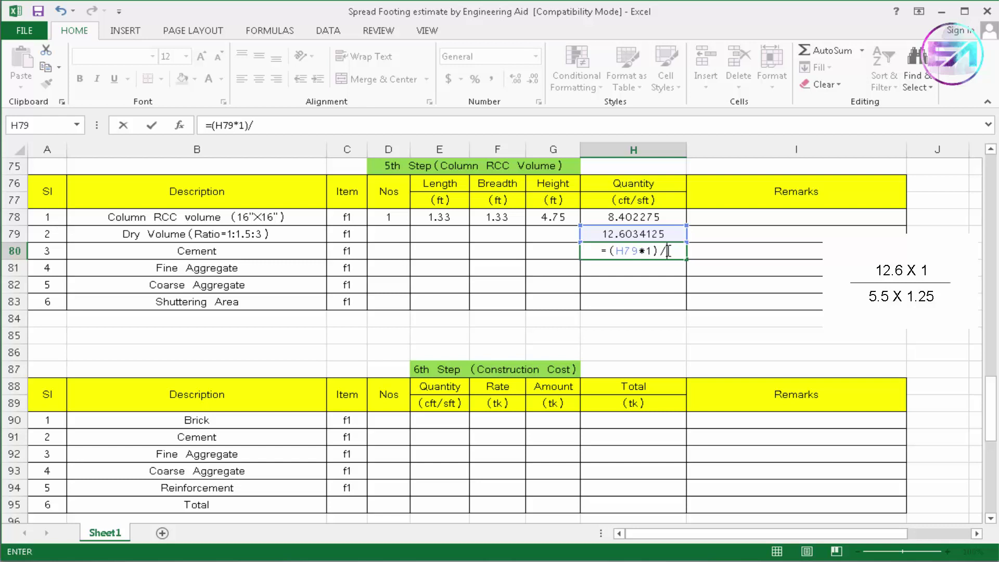
pyautogui.write('(')
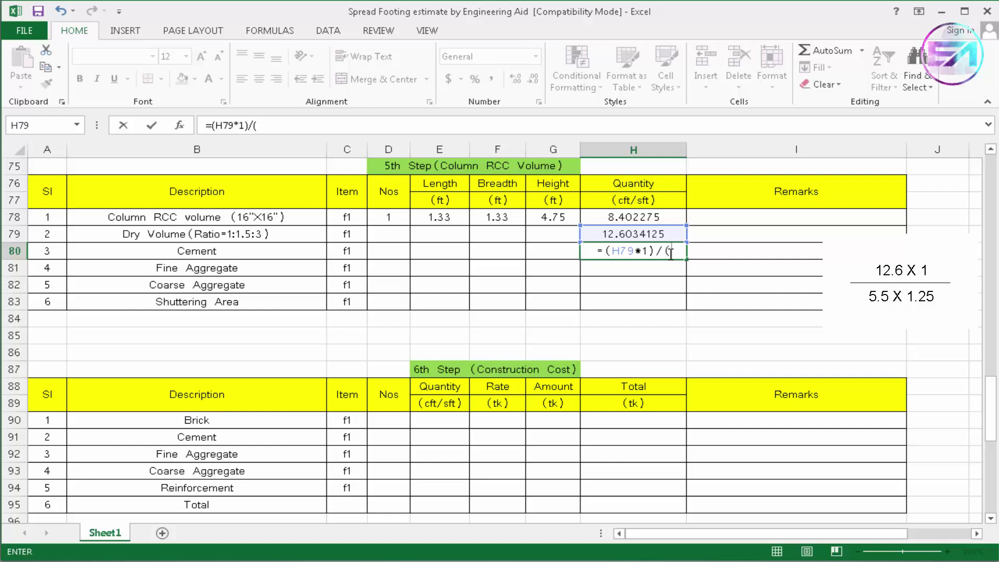
pyautogui.write('5.5*')
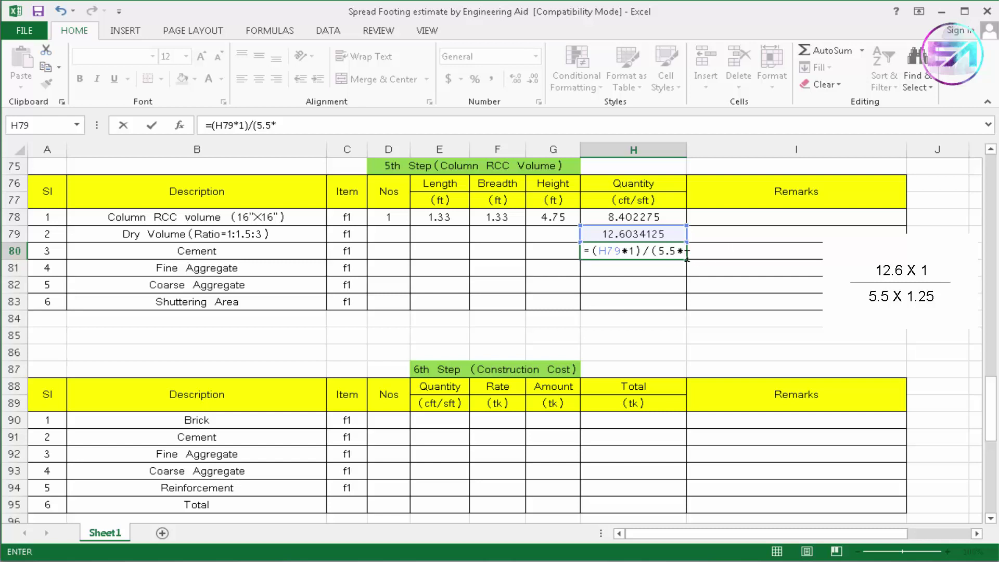
pyautogui.write('1.25')
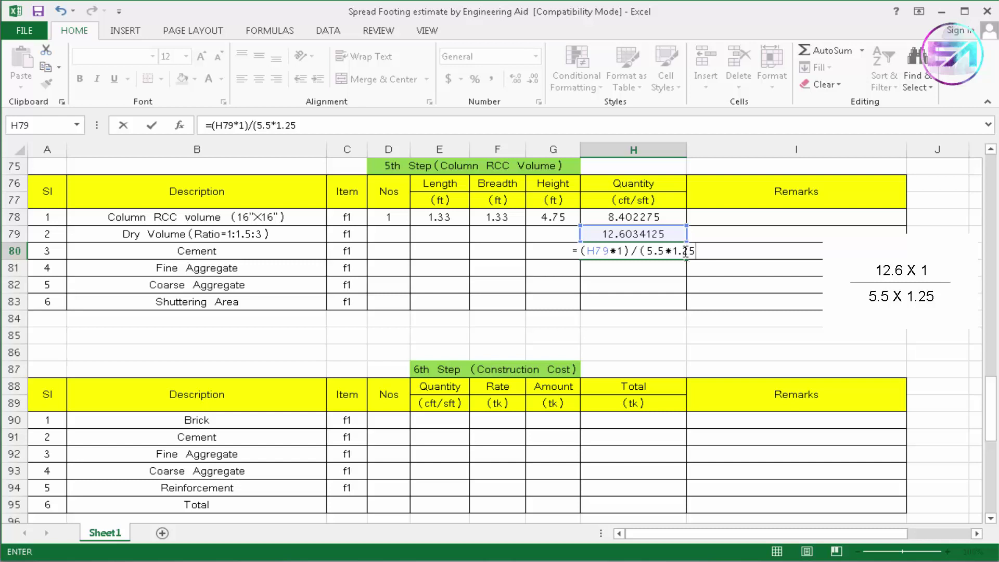
pyautogui.write(')')
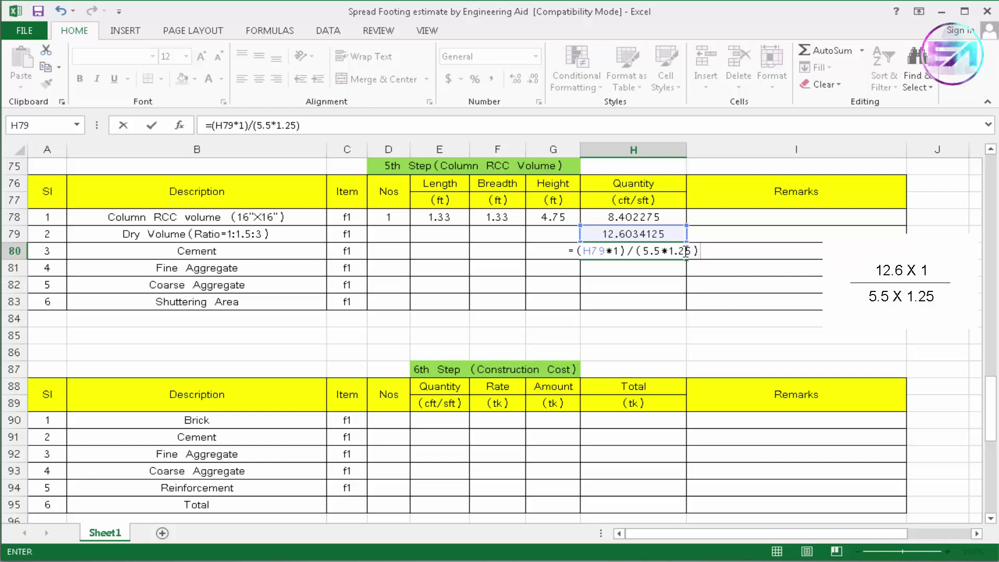
pyautogui.press('Return')
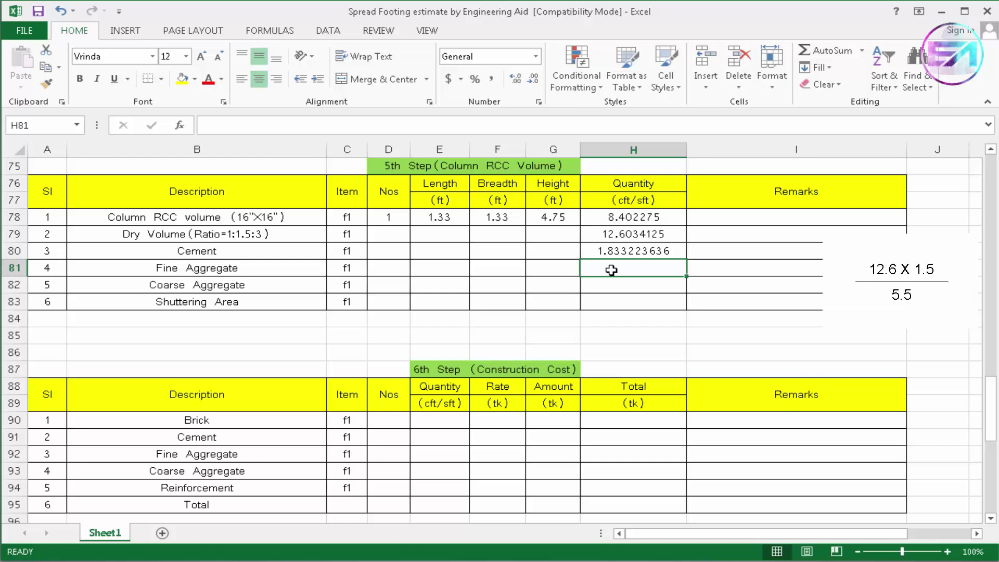
# Enter =(H79*1.5)/5.5 in H81, giving Fine Aggregate 3.437294318
pyautogui.write('=(')
pyautogui.click(631, 236)
pyautogui.write('*')
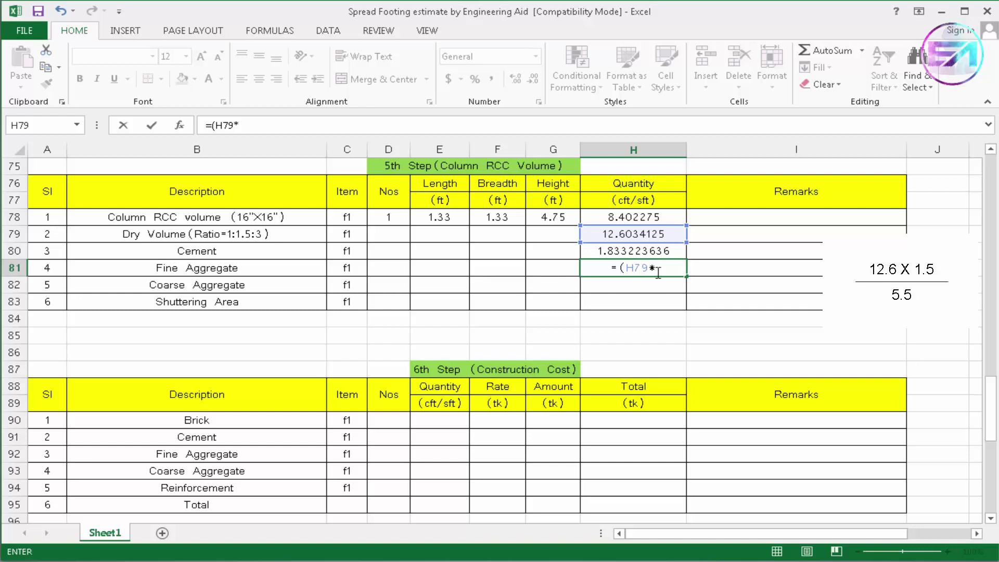
pyautogui.write('1.5')
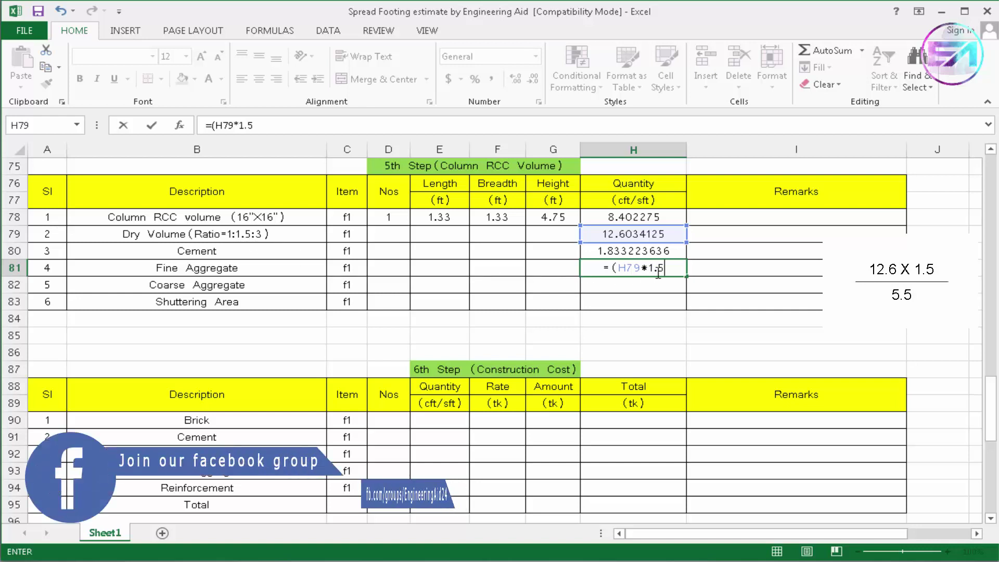
pyautogui.write(')/')
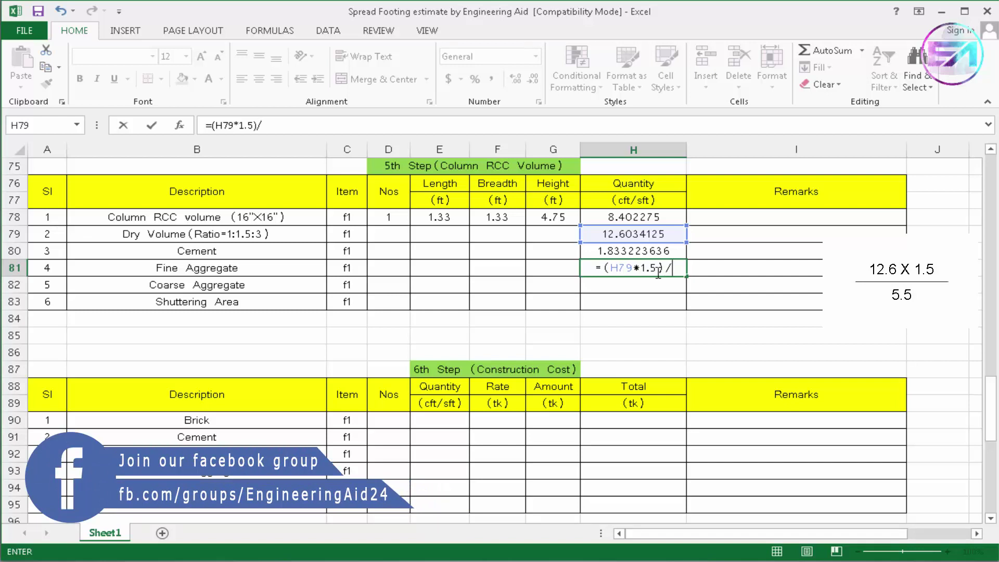
pyautogui.write('5.5')
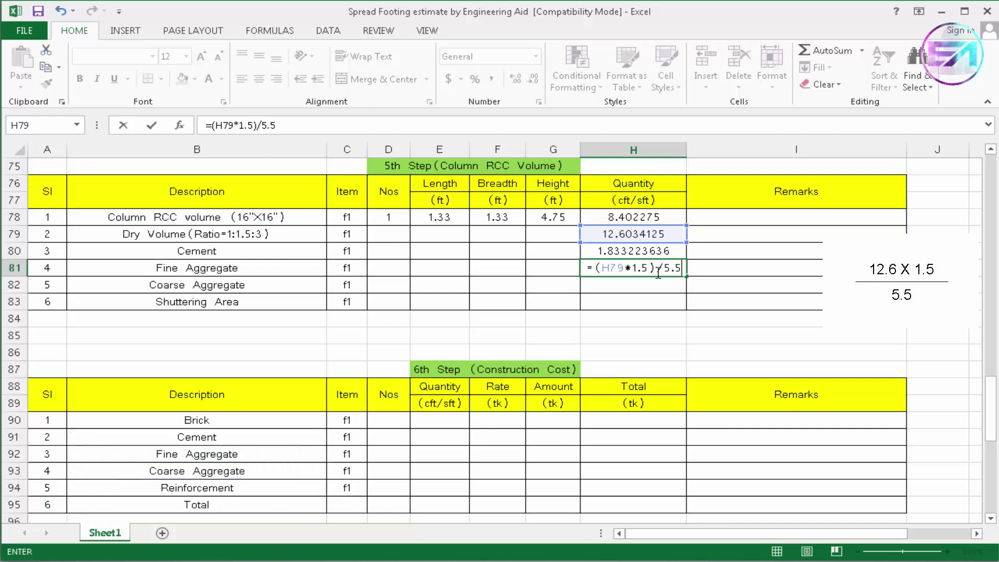
pyautogui.press('Return')
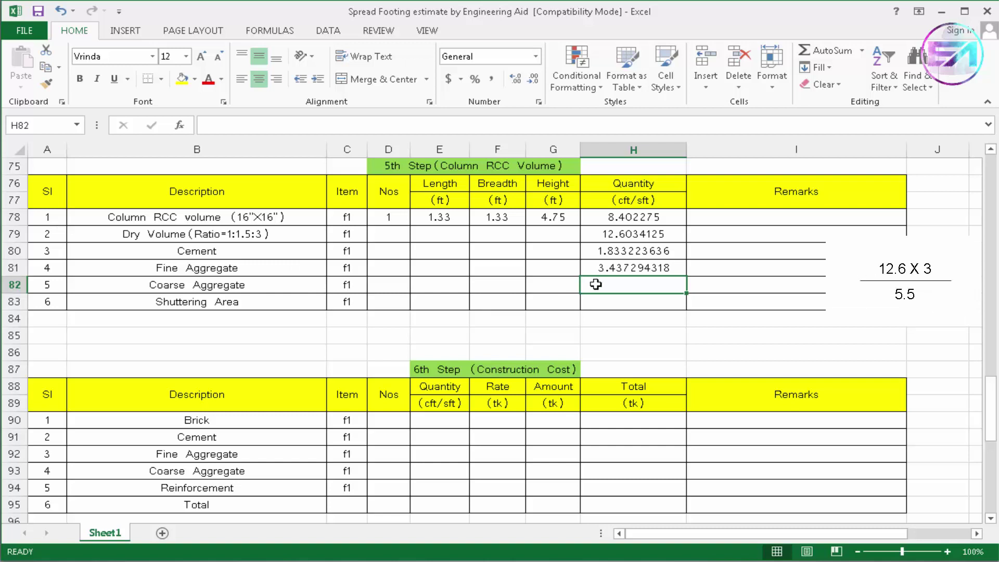
# Enter =(H79*3)/5.5 in H82 for the Coarse Aggregate quantity
pyautogui.write('=(')
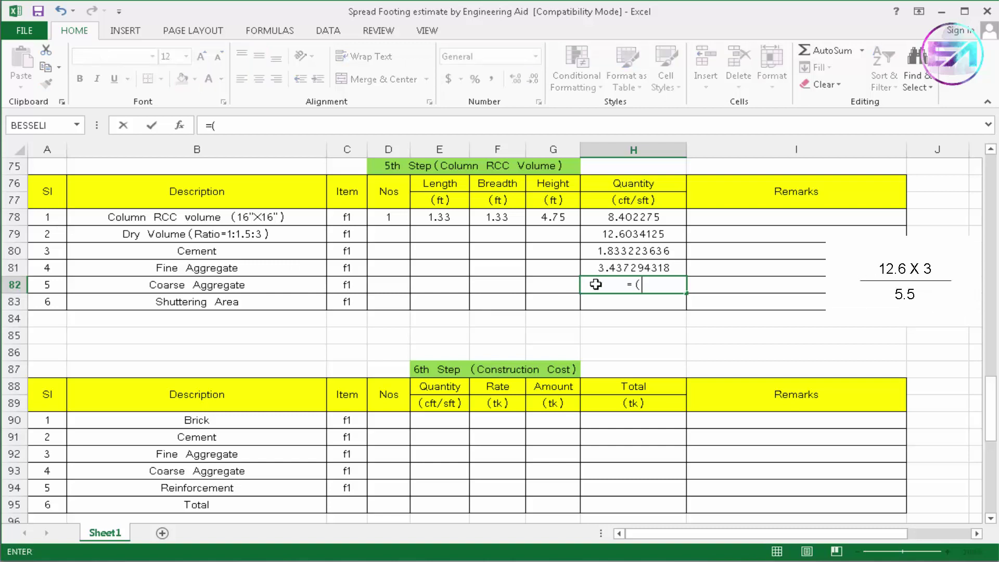
pyautogui.click(635, 234)
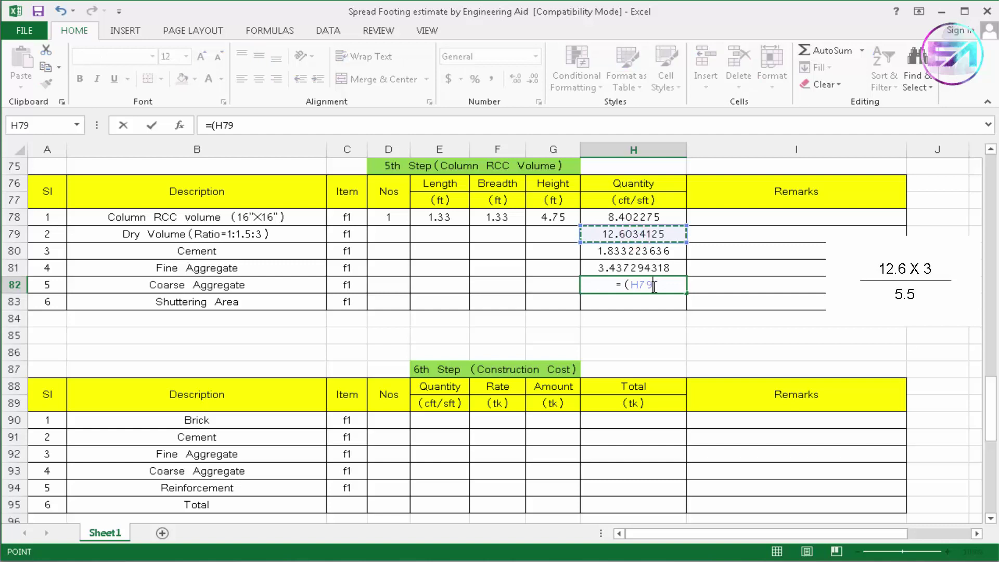
pyautogui.write('*')
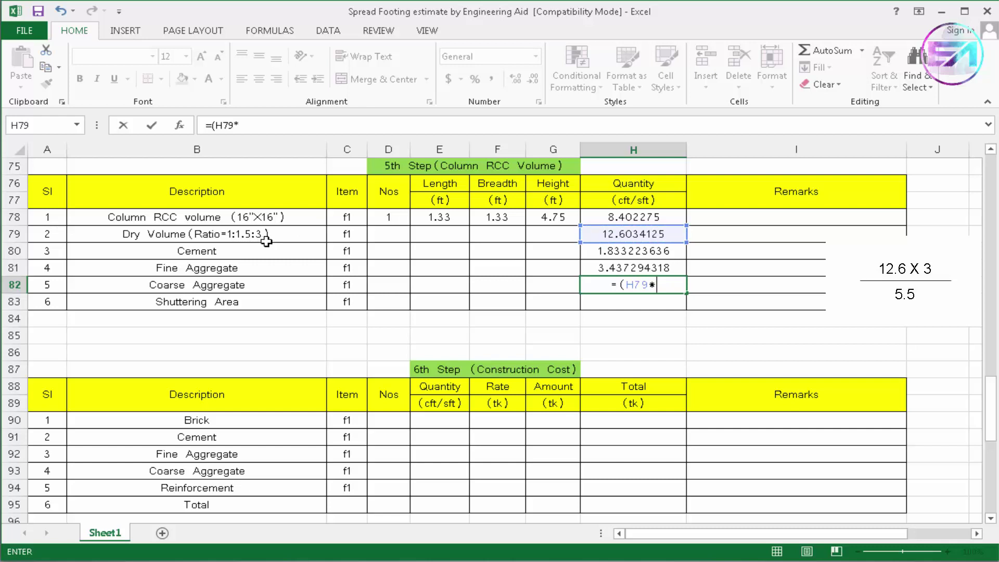
pyautogui.write('3)/')
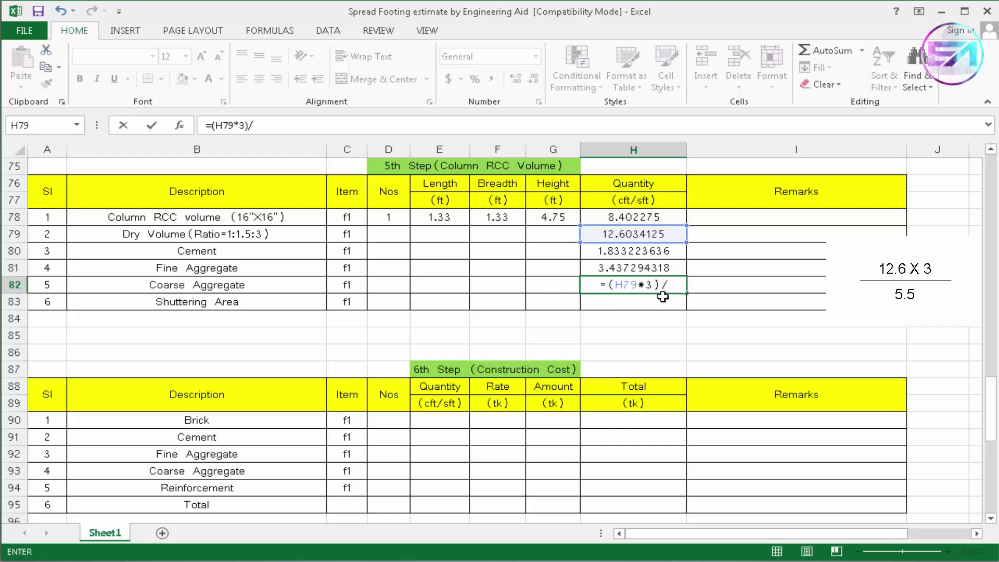
pyautogui.write('5.5')
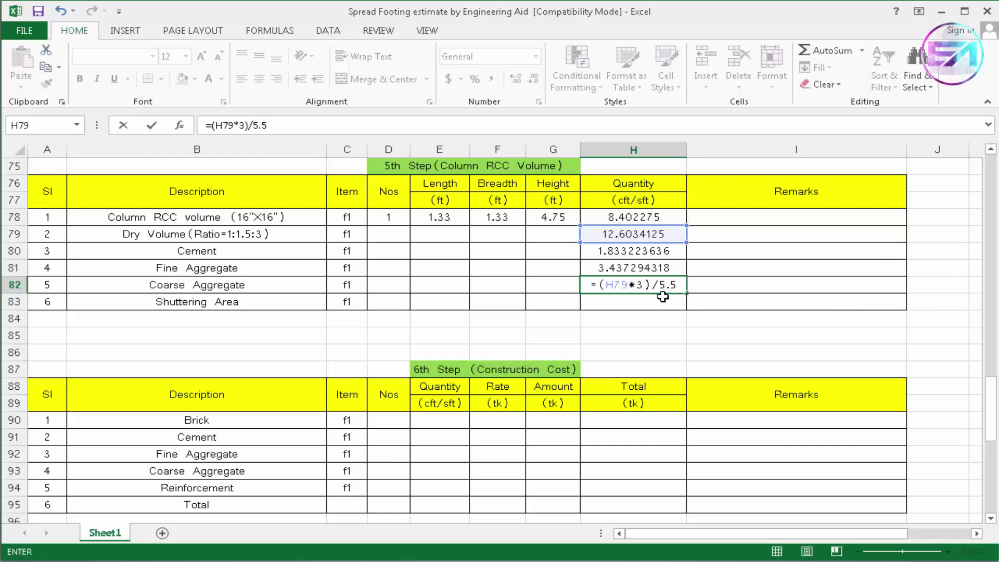
pyautogui.press('Return')
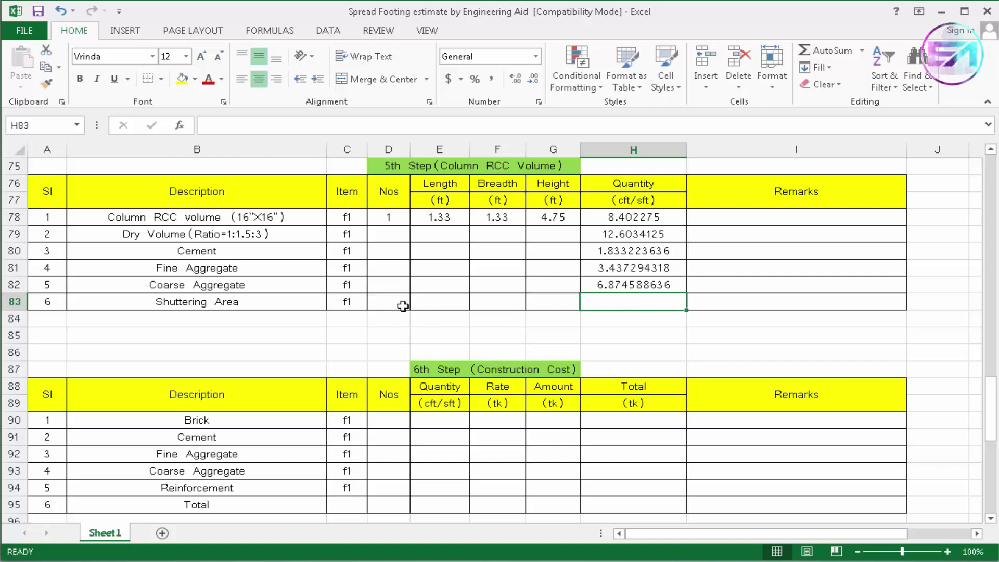
# Fill the Shuttering Area row with Nos 1, Length 1.33, Breadth 1.33 and Height 4.75
pyautogui.click(383, 300)
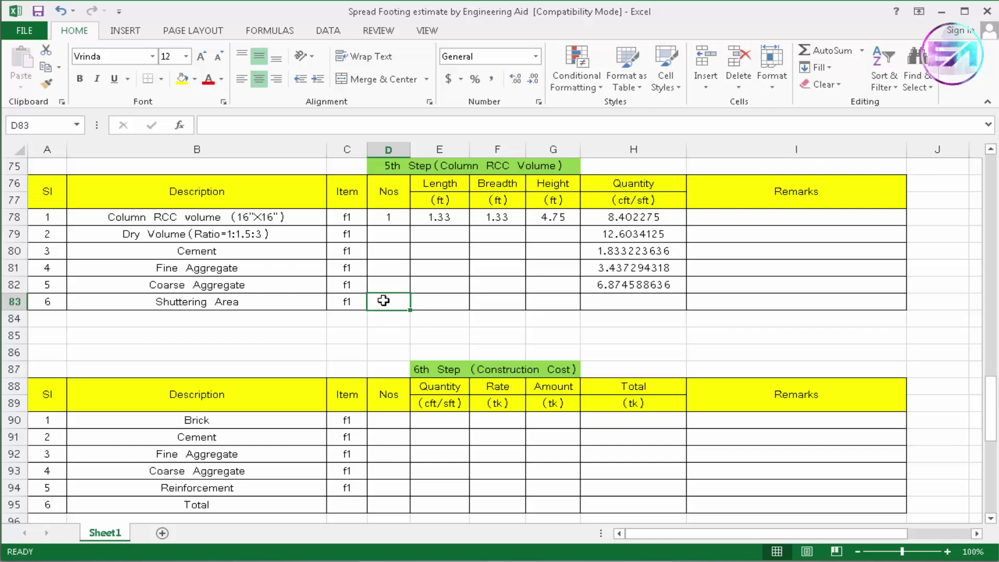
pyautogui.write('1')
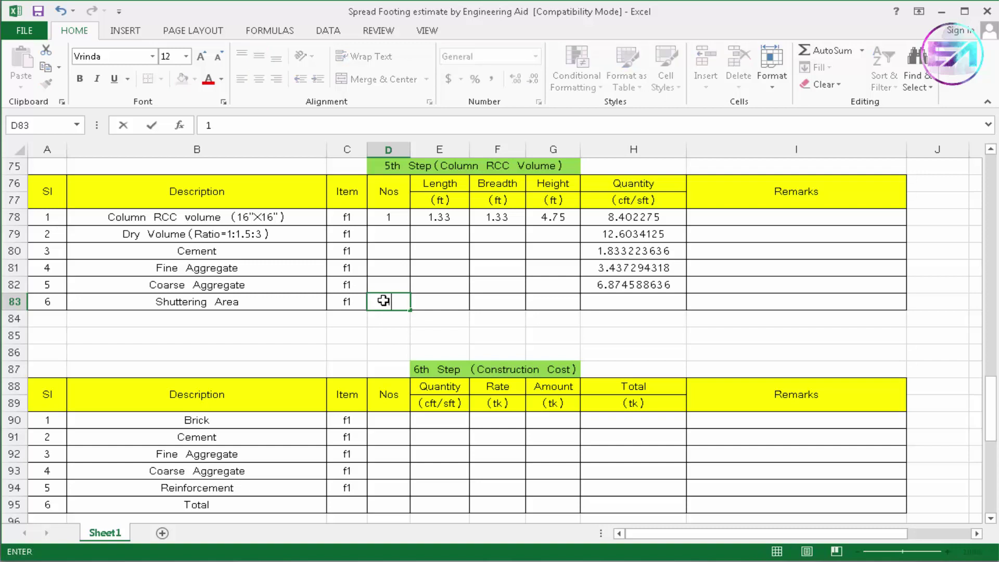
pyautogui.click(432, 300)
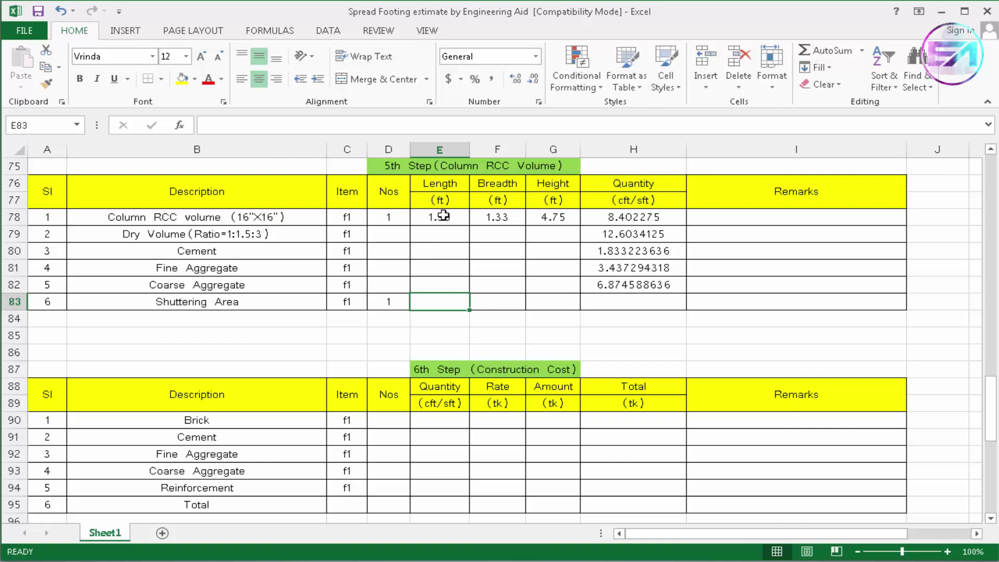
pyautogui.write('1')
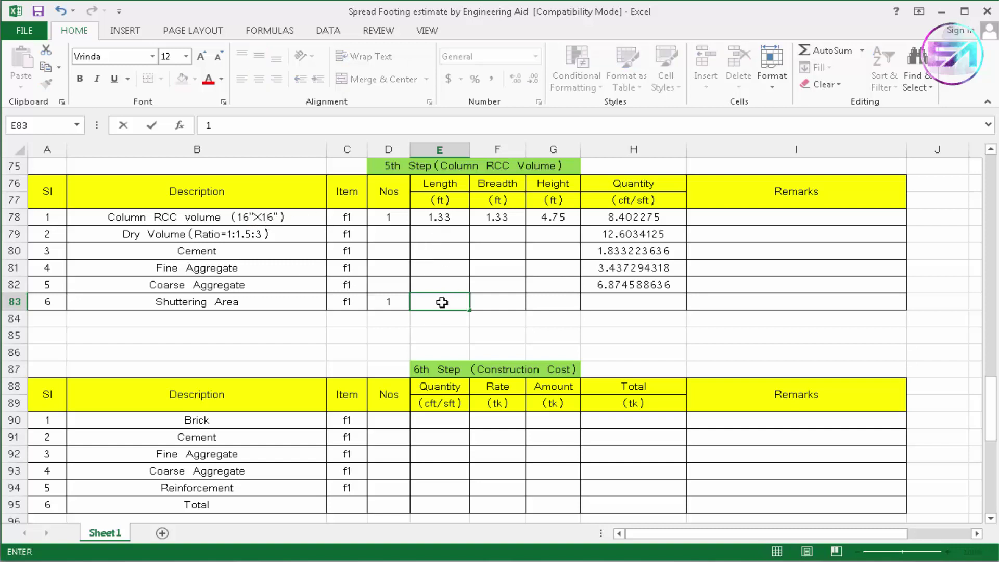
pyautogui.write('.33')
pyautogui.click(487, 300)
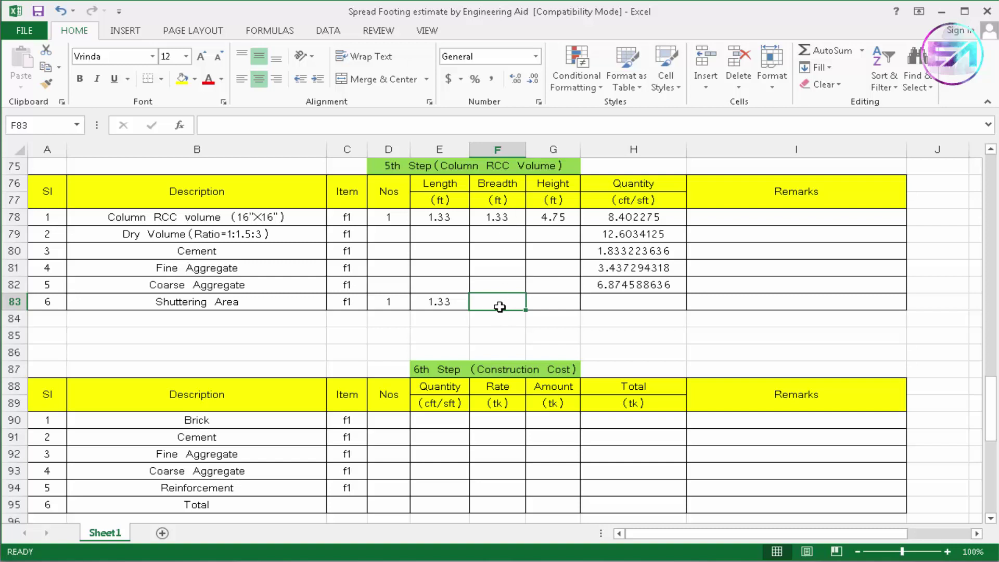
pyautogui.write('1.33')
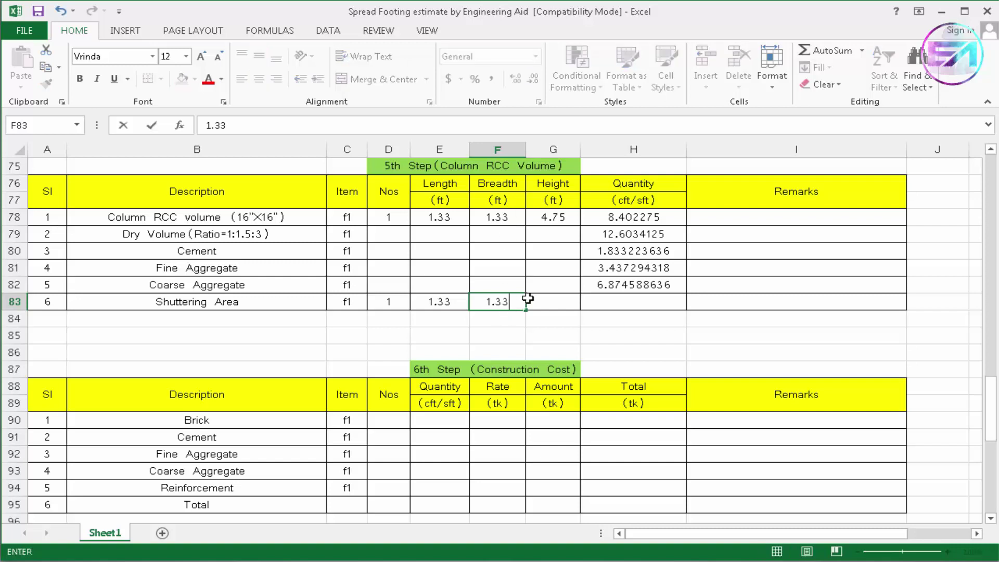
pyautogui.click(528, 299)
pyautogui.scroll(20, 364, 333)
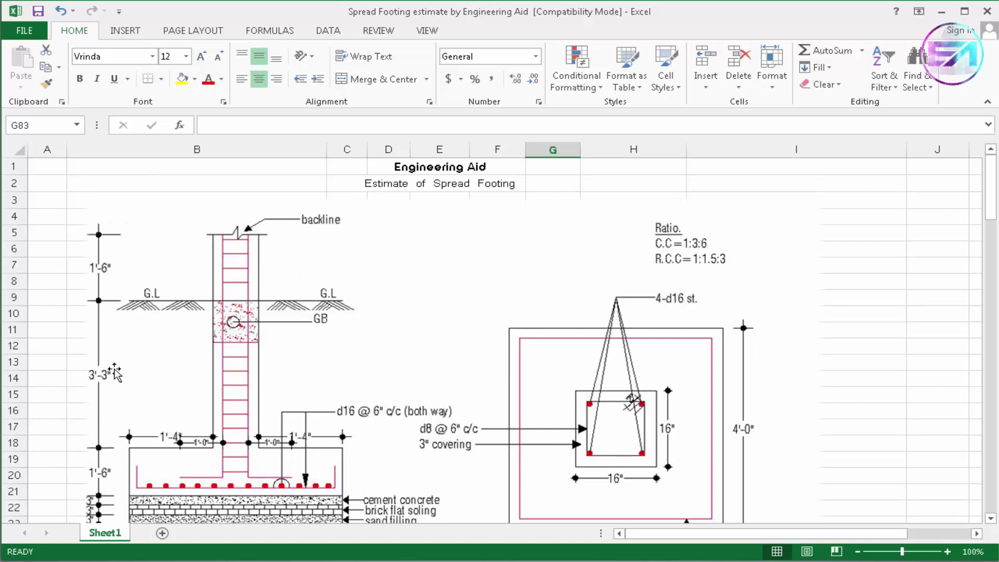
pyautogui.scroll(-20, 501, 354)
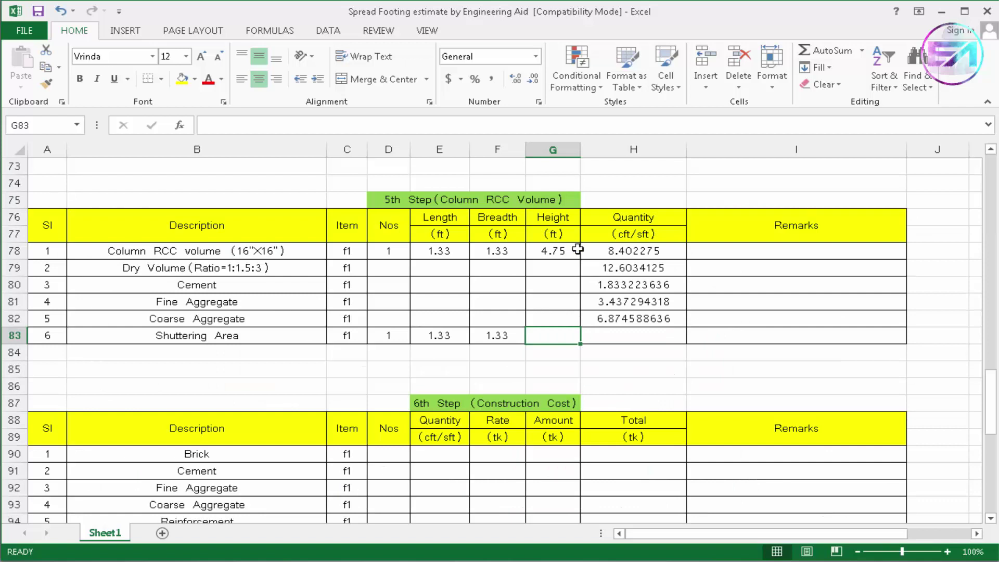
pyautogui.write('4.75')
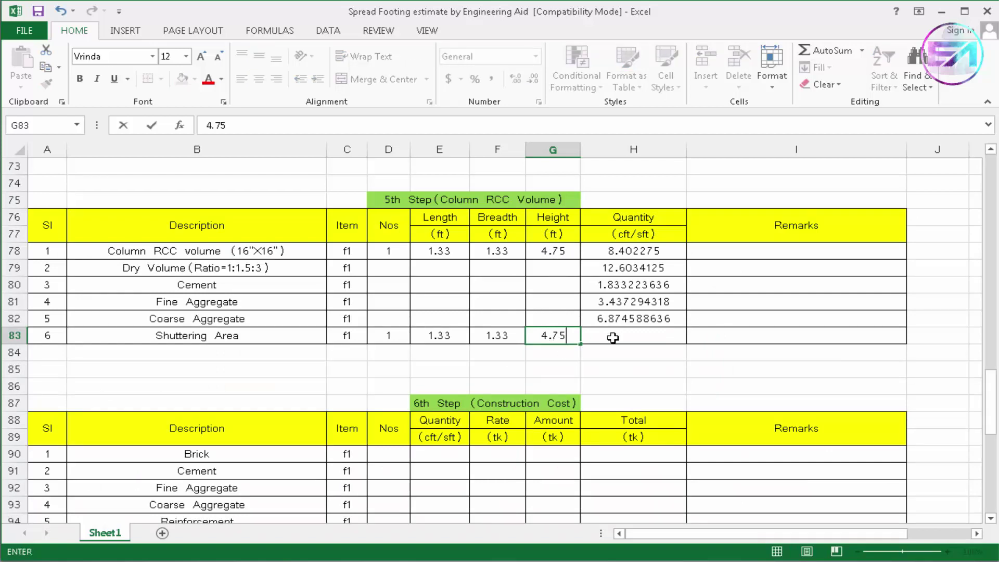
pyautogui.click(612, 334)
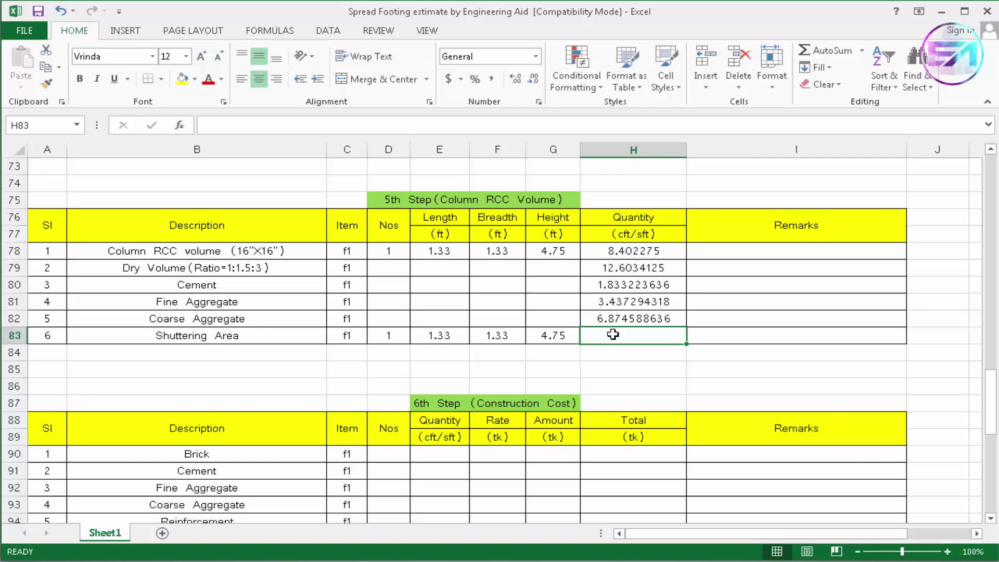
# Set H83 to =(E83+F83)*2*G83*D83, giving a shuttering area of 25.27
pyautogui.write('=(')
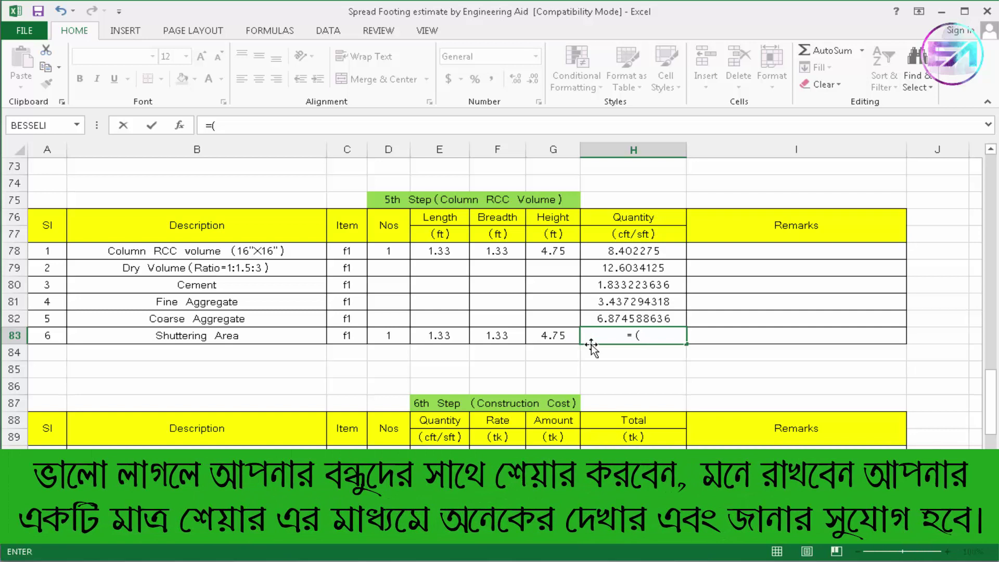
pyautogui.click(447, 336)
pyautogui.write('+')
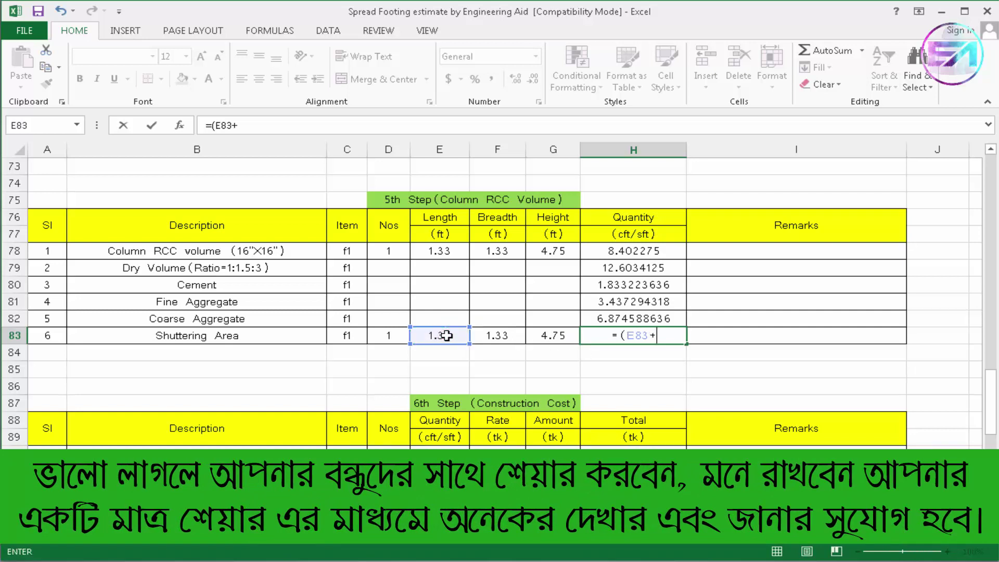
pyautogui.click(506, 335)
pyautogui.write(')*2*')
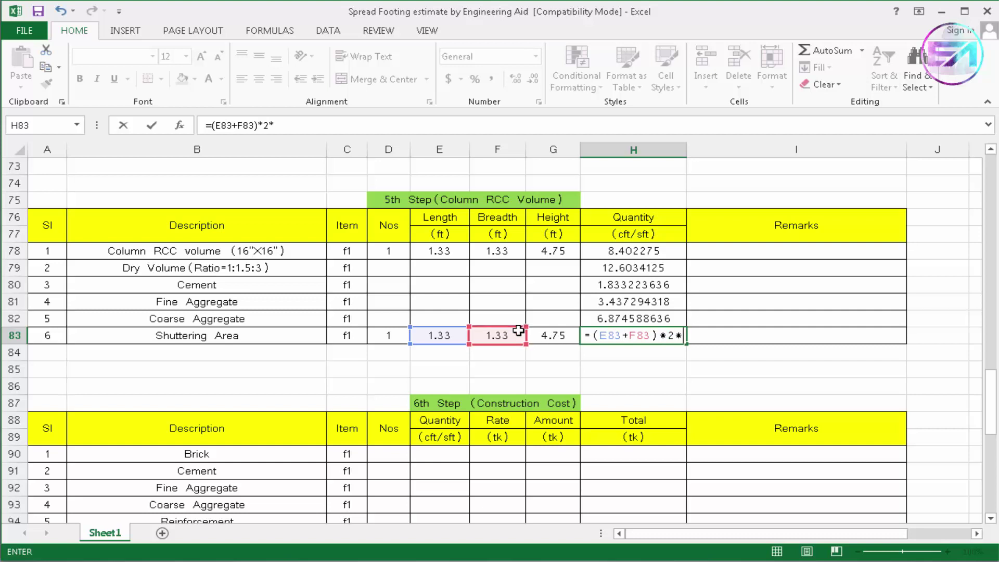
pyautogui.click(558, 340)
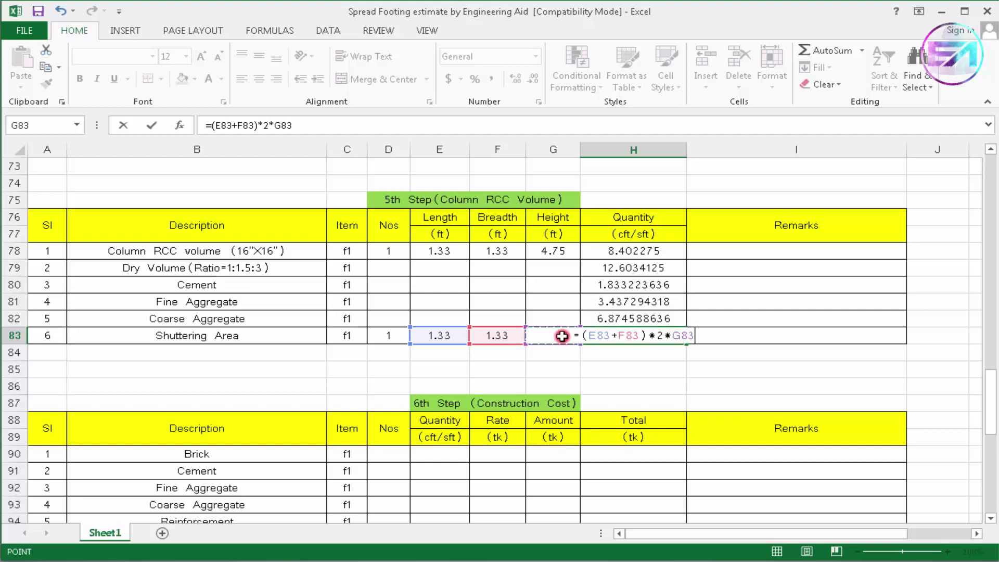
pyautogui.write('*')
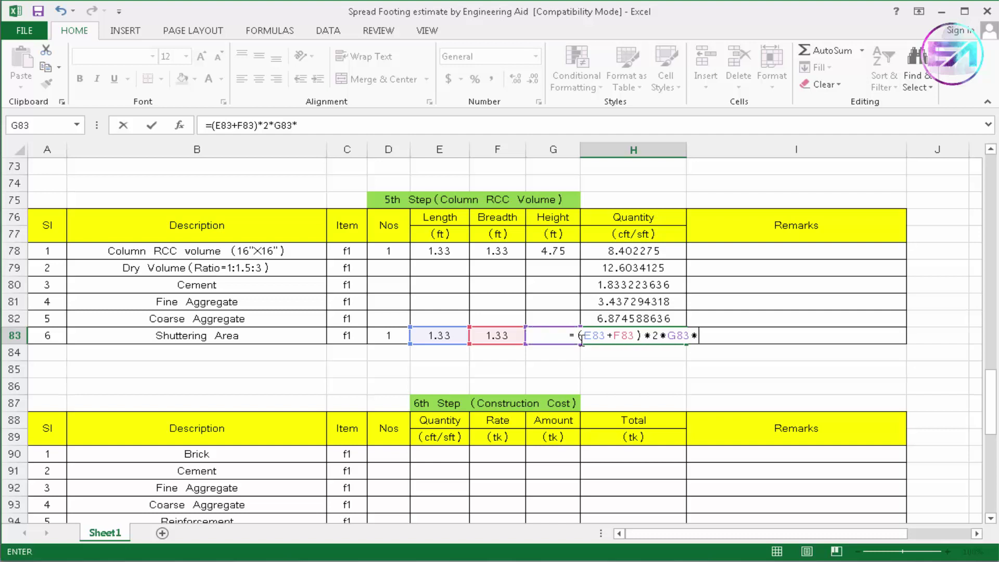
pyautogui.click(383, 335)
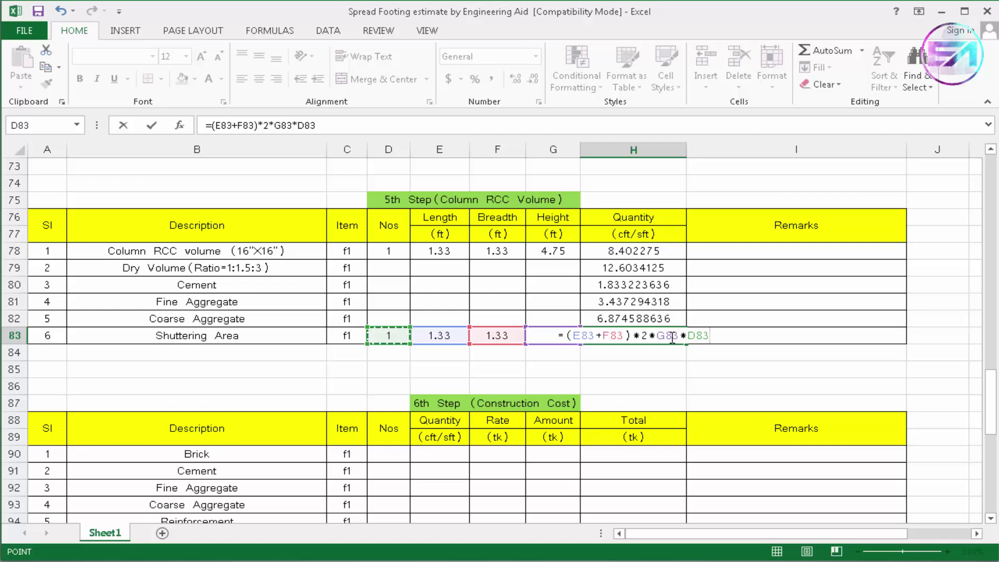
pyautogui.press('Return')
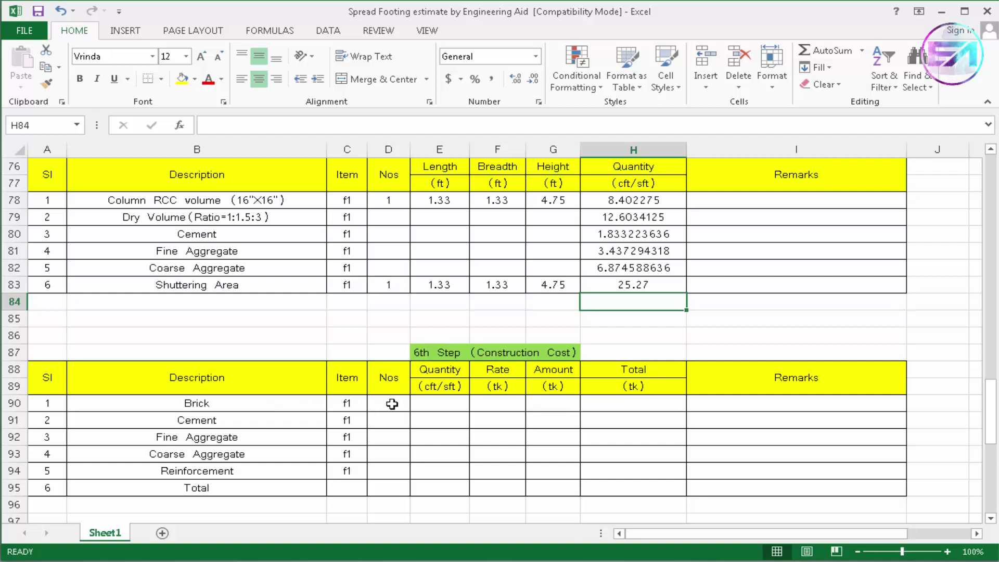
pyautogui.scroll(16, 588, 332)
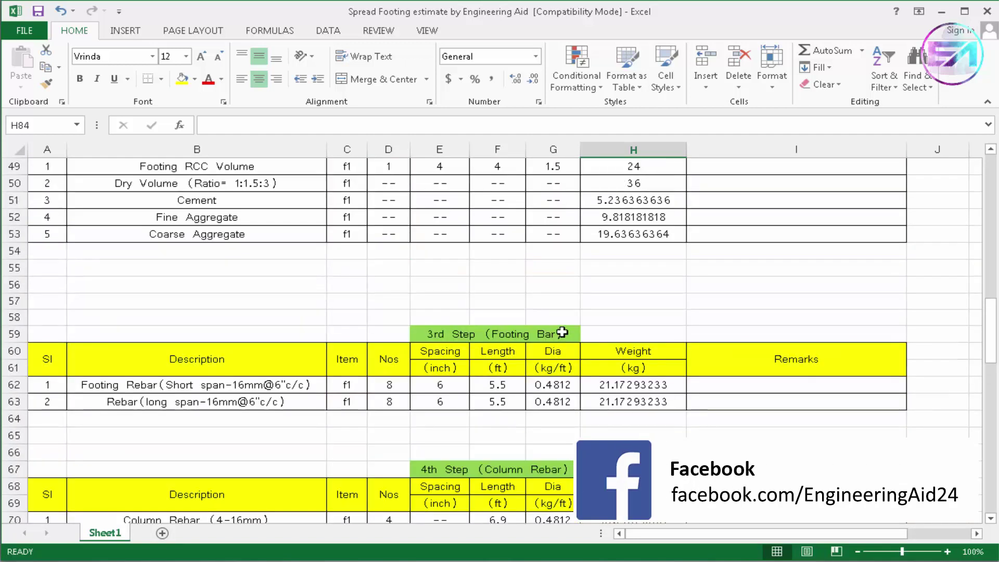
pyautogui.scroll(-1, 571, 326)
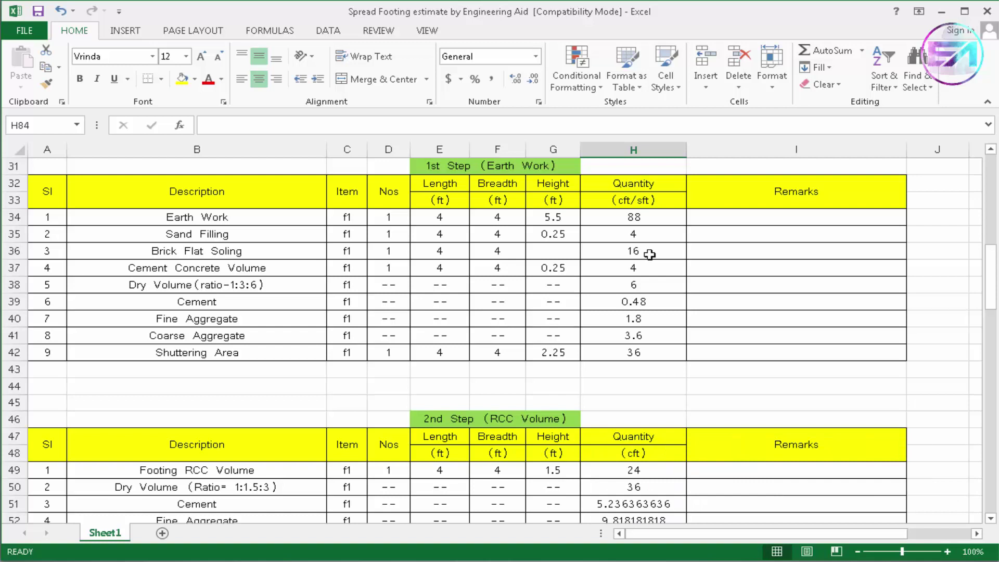
pyautogui.scroll(-15, 650, 255)
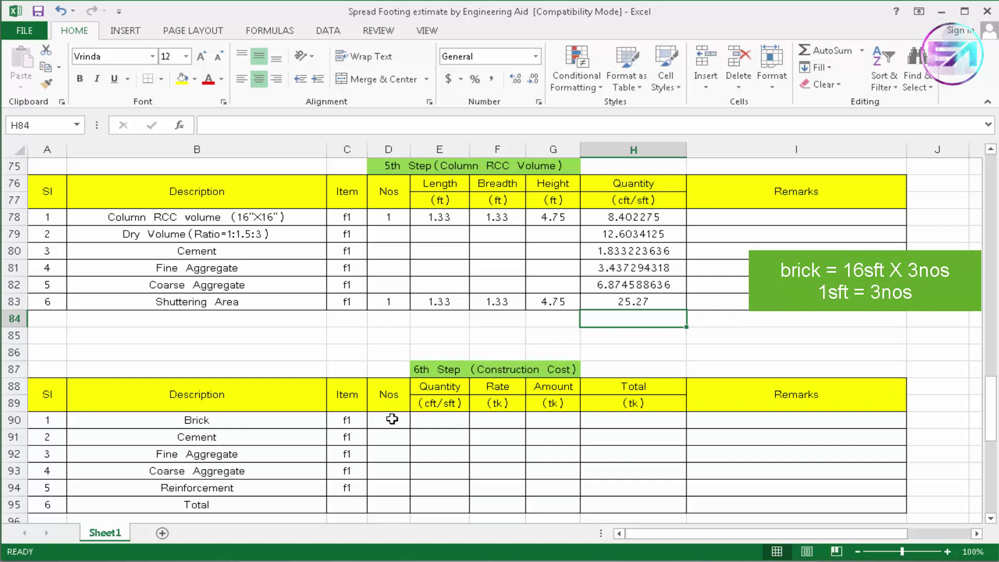
# Compute the brick count 16 × 3 = 48 in Calculator
pyautogui.hotkey('alt', 'Tab')
pyautogui.click(848, 367)
pyautogui.click(906, 343)
pyautogui.click(937, 343)
pyautogui.click(907, 366)
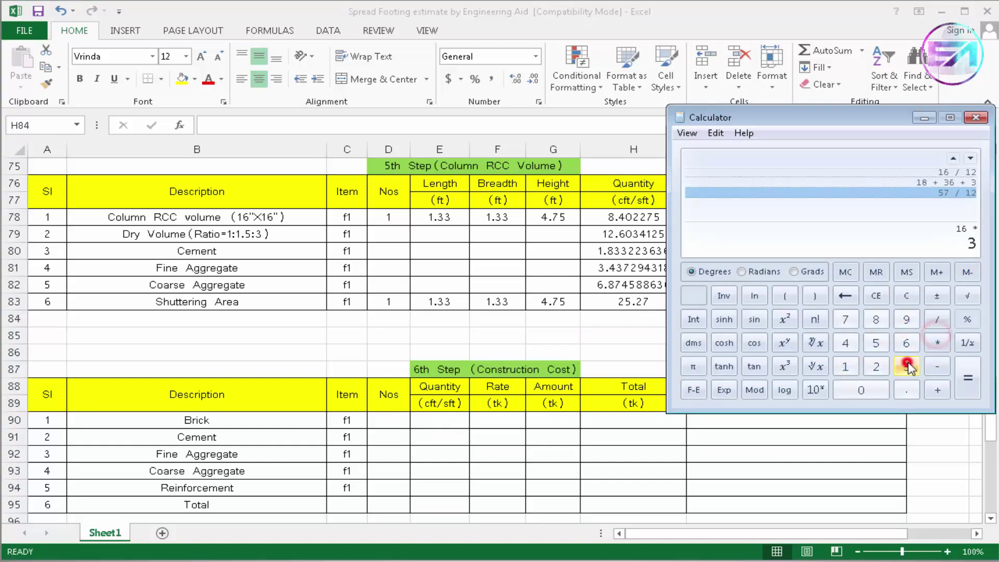
pyautogui.click(969, 373)
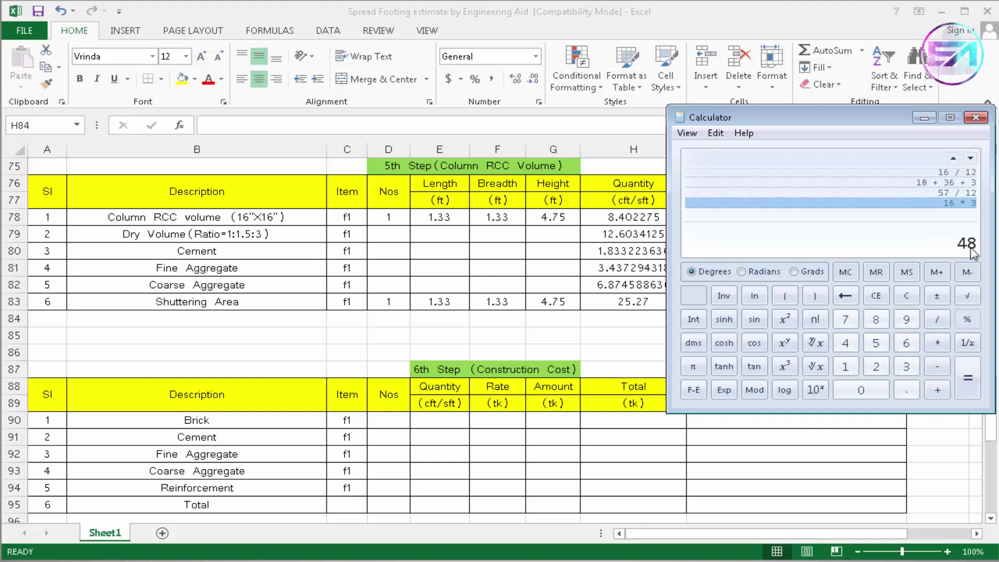
pyautogui.click(924, 117)
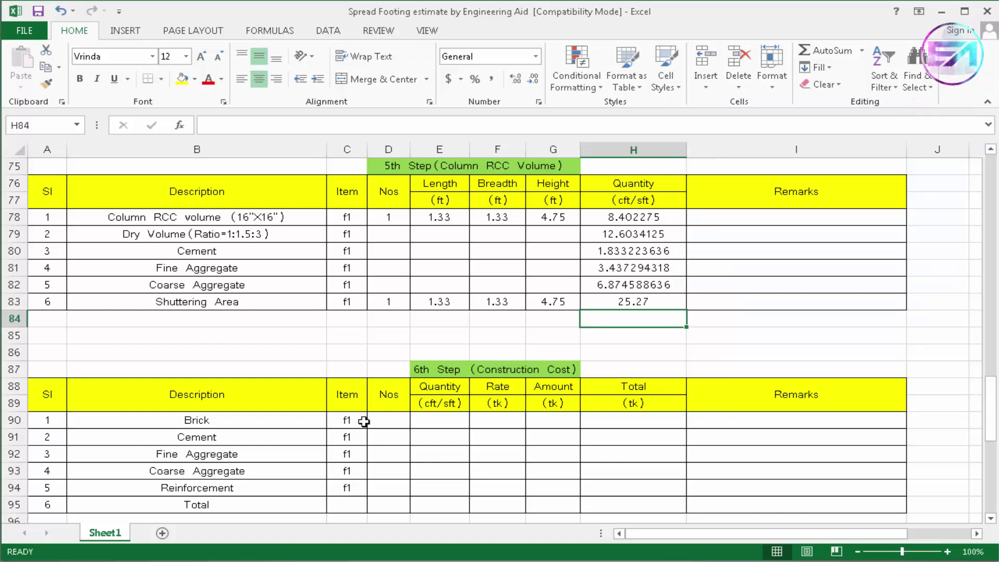
# Enter 48 as the Brick Nos in D90 and 10 as the rate in F90
pyautogui.click(386, 419)
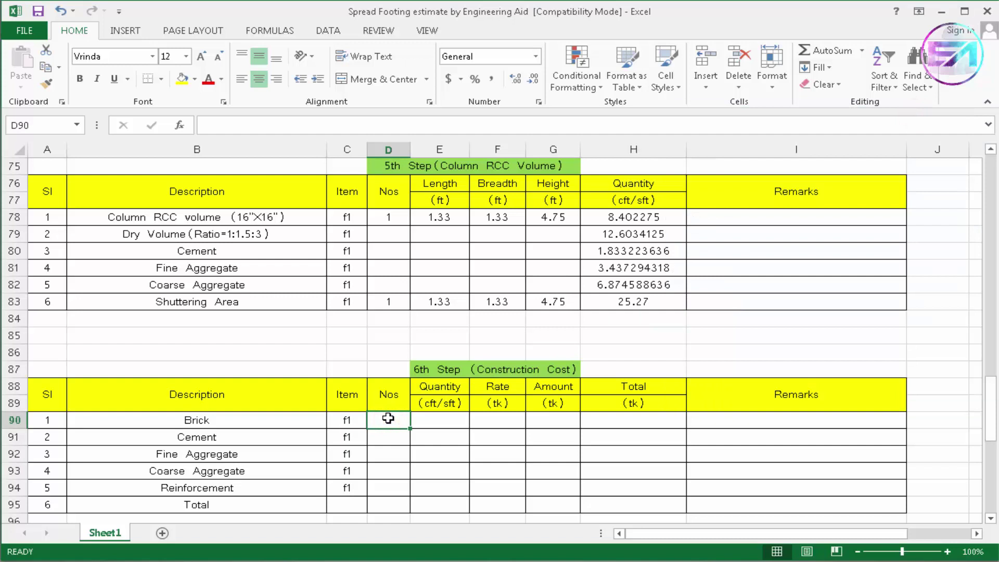
pyautogui.write('48')
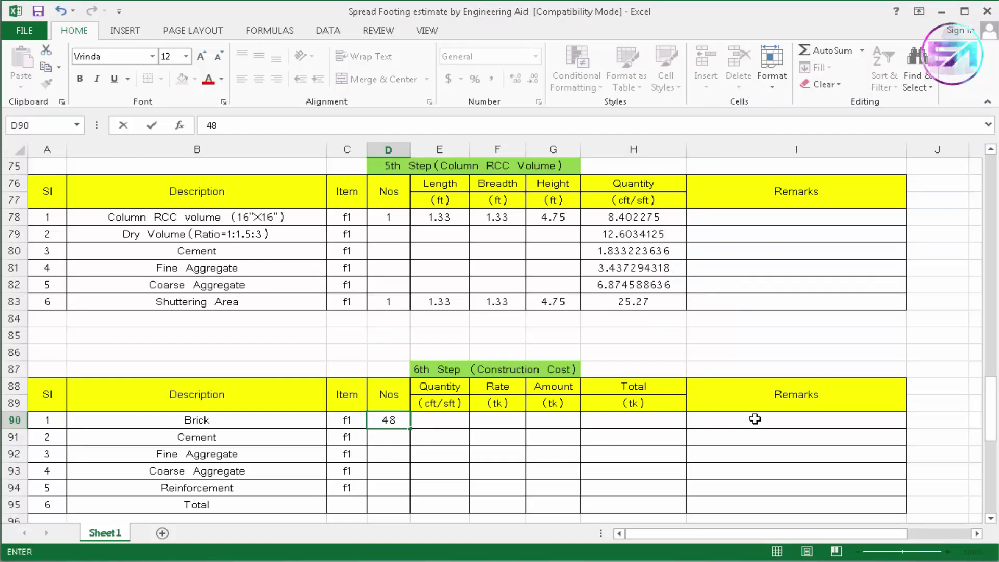
pyautogui.click(438, 421)
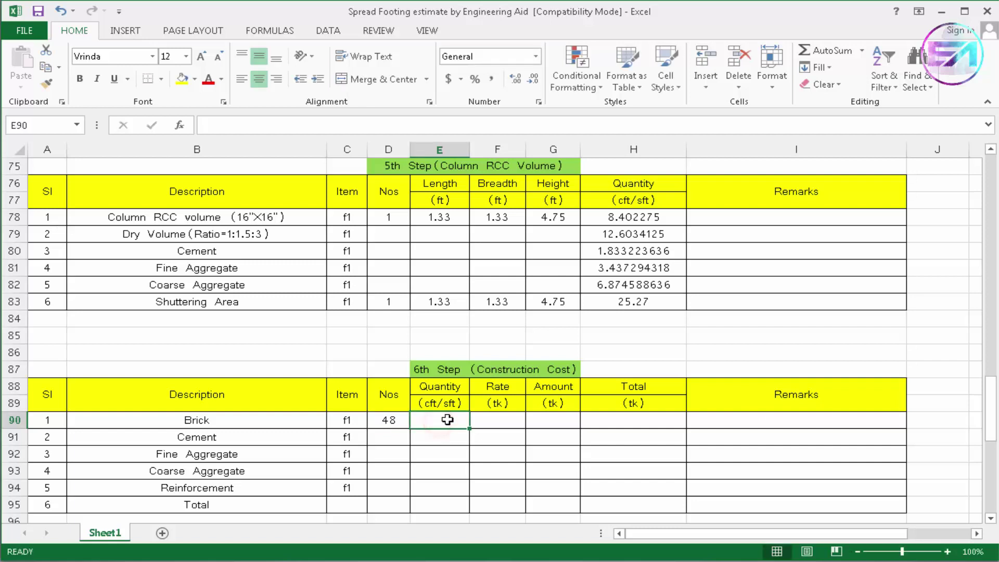
pyautogui.click(503, 422)
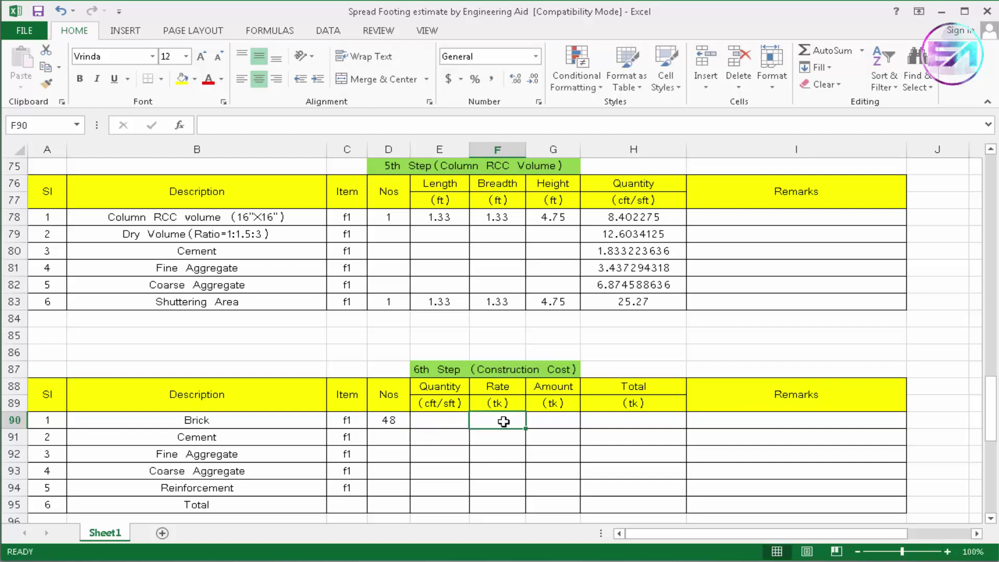
pyautogui.write('10')
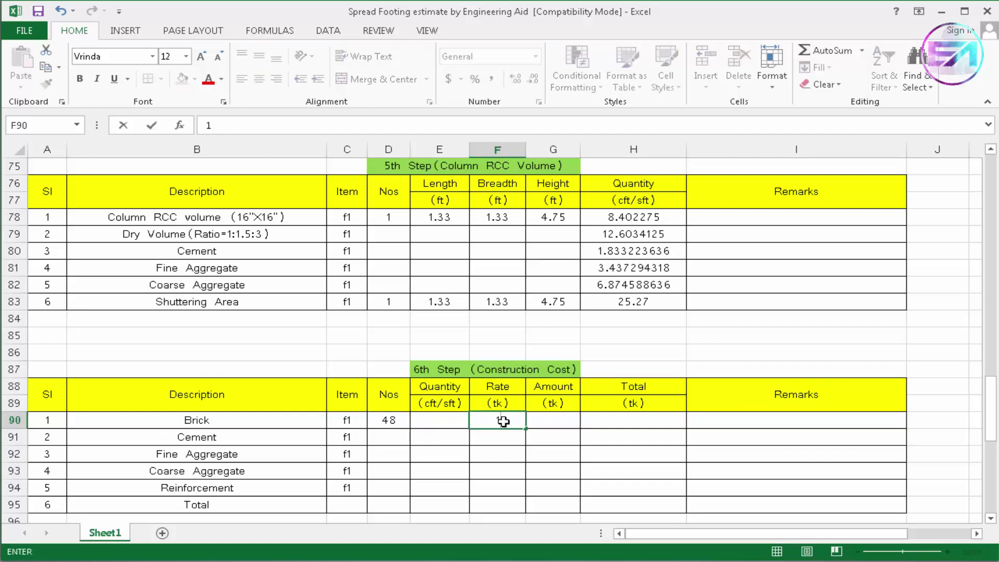
pyautogui.press('Tab')
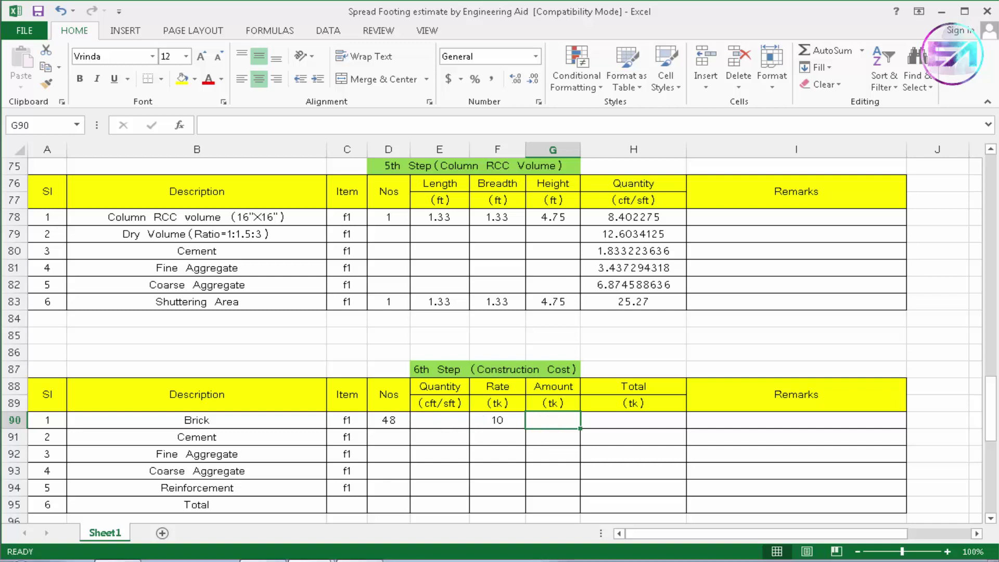
# Check the Brick amount 48 × 10 = 480 in Calculator and begin the G90 formula
pyautogui.hotkey('alt', 'Tab')
pyautogui.click(937, 272)
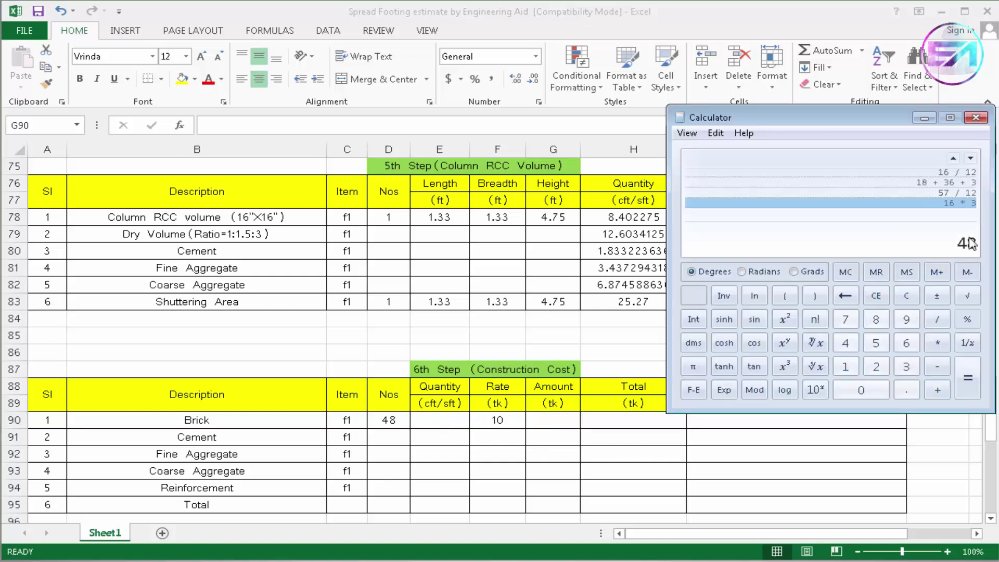
pyautogui.click(939, 341)
pyautogui.click(846, 366)
pyautogui.click(862, 392)
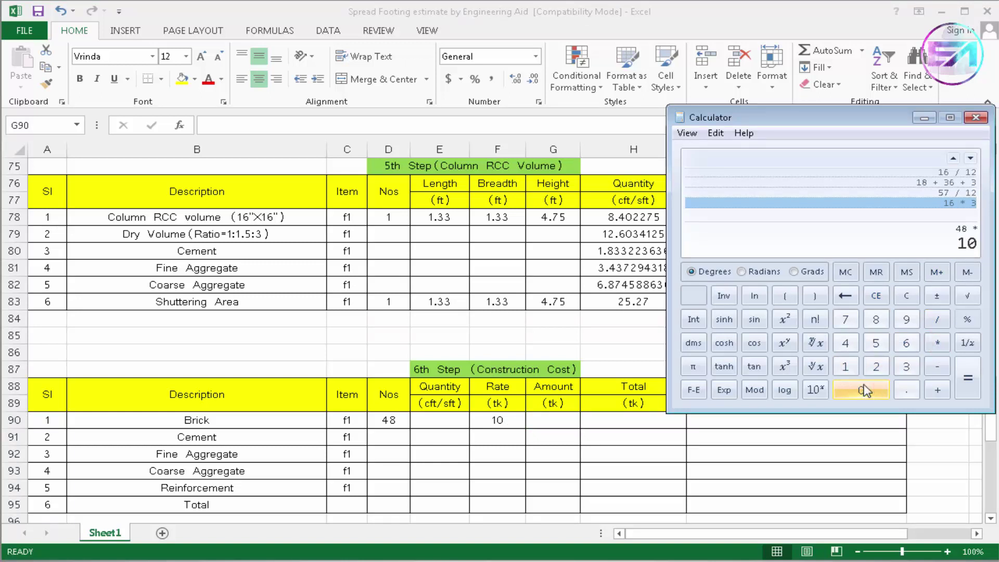
pyautogui.click(968, 378)
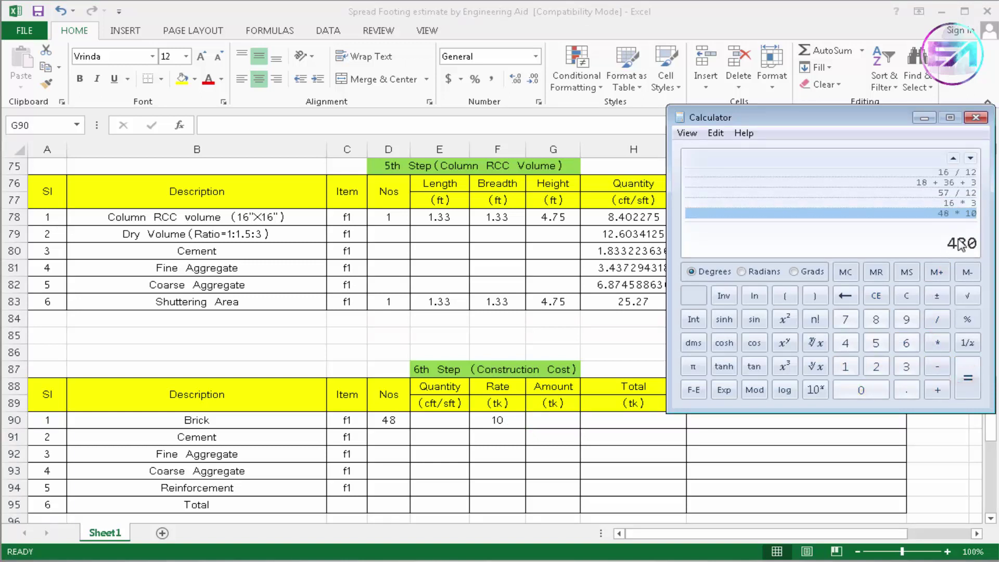
pyautogui.click(552, 420)
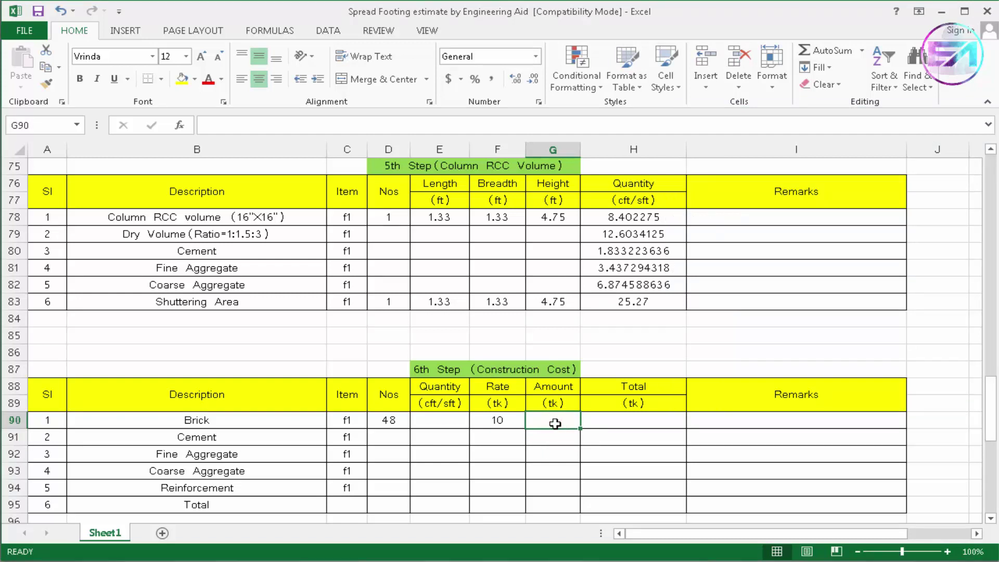
pyautogui.write('=')
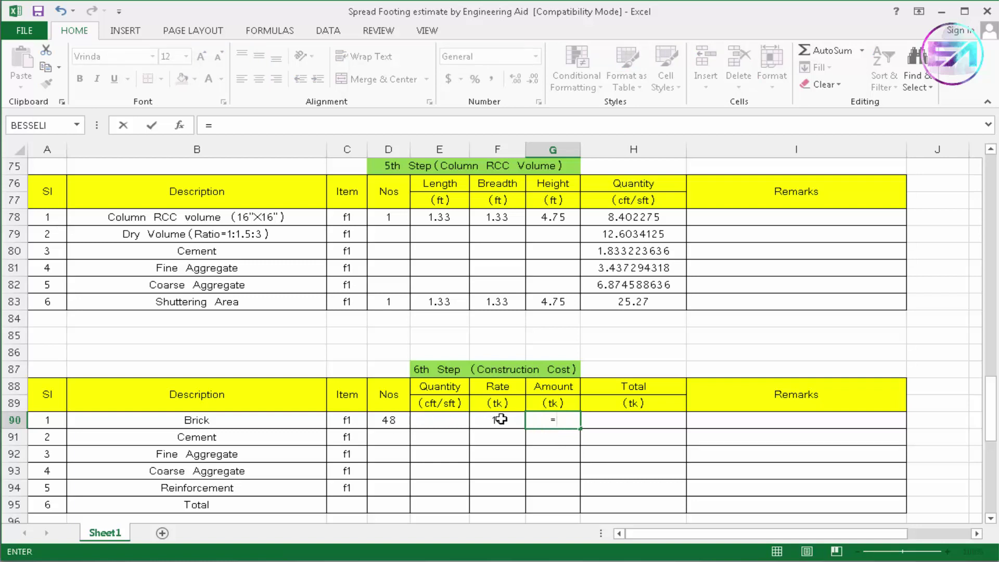
# Complete the Brick amount in G90 as =D90*F90, showing 480
pyautogui.click(398, 420)
pyautogui.write('*')
pyautogui.click(497, 422)
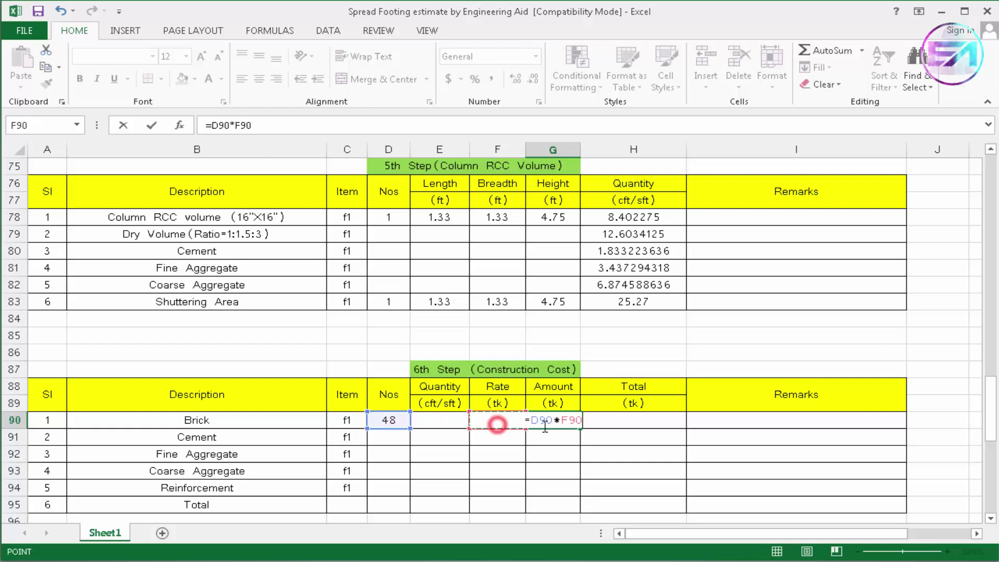
pyautogui.press('Return')
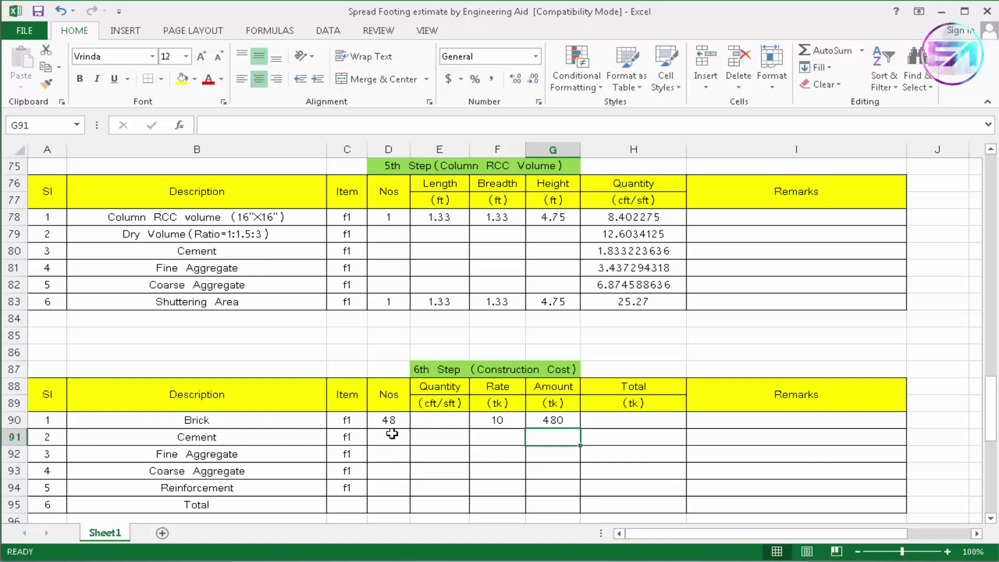
pyautogui.scroll(15, 510, 375)
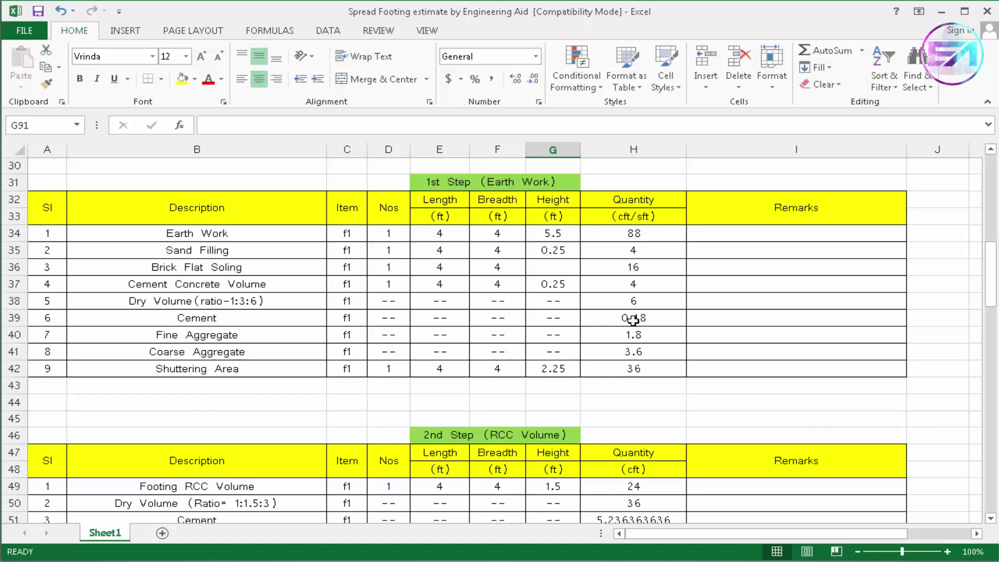
# Begin the Cement Nos formula in D91 with the 1st step cement quantity H39
pyautogui.scroll(-17, 633, 320)
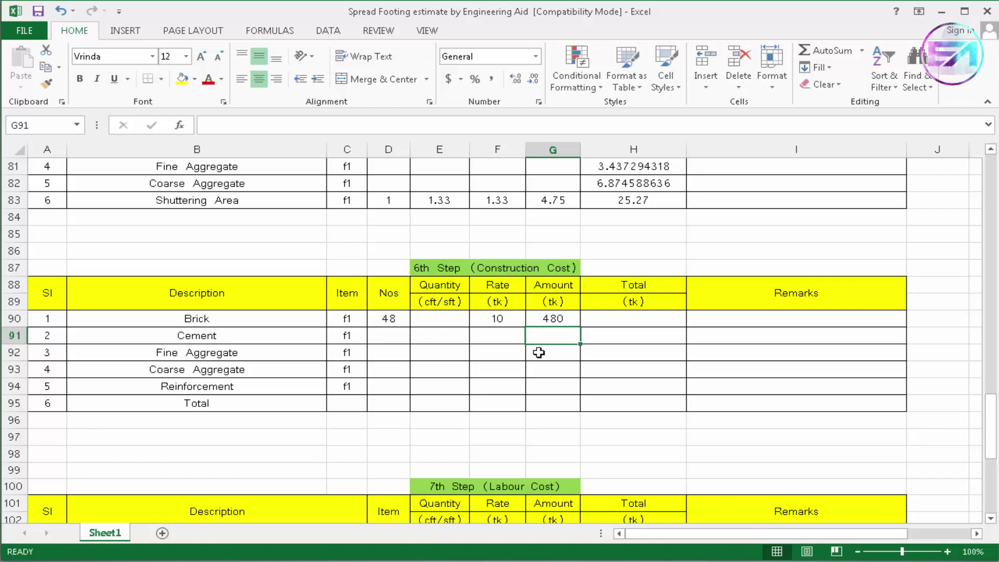
pyautogui.click(392, 335)
pyautogui.write('=')
pyautogui.scroll(8, 713, 301)
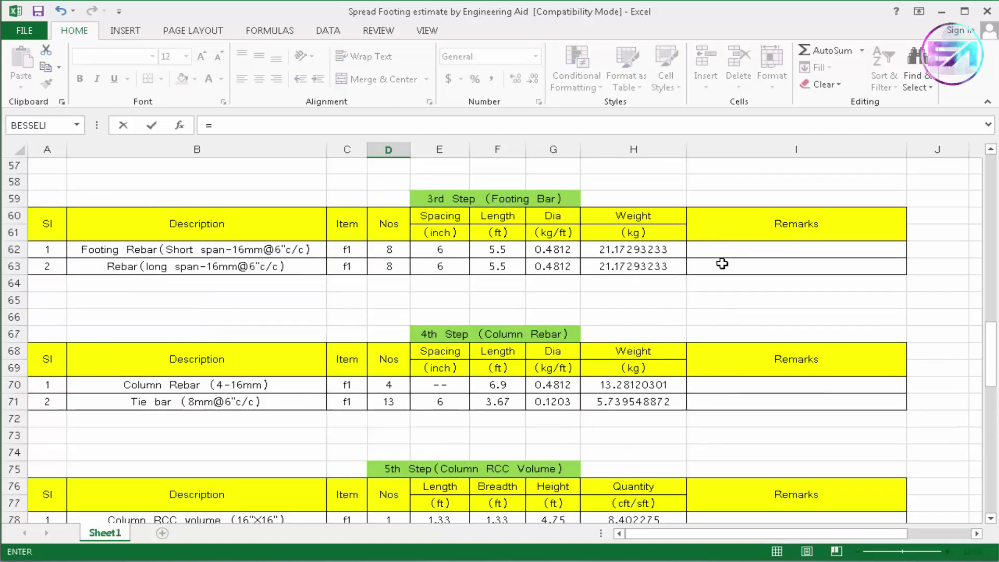
pyautogui.scroll(9, 722, 264)
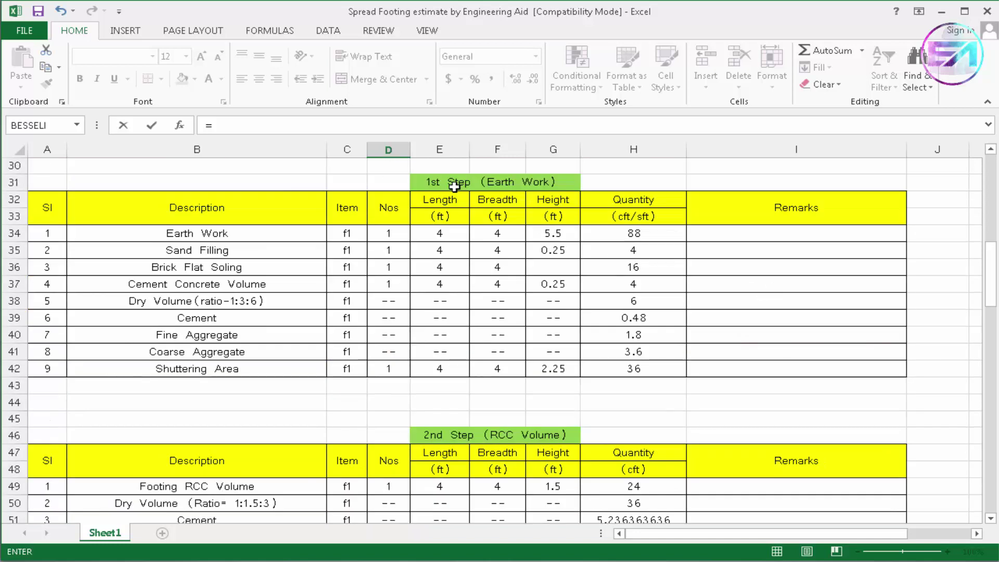
pyautogui.click(660, 317)
pyautogui.scroll(-10, 551, 354)
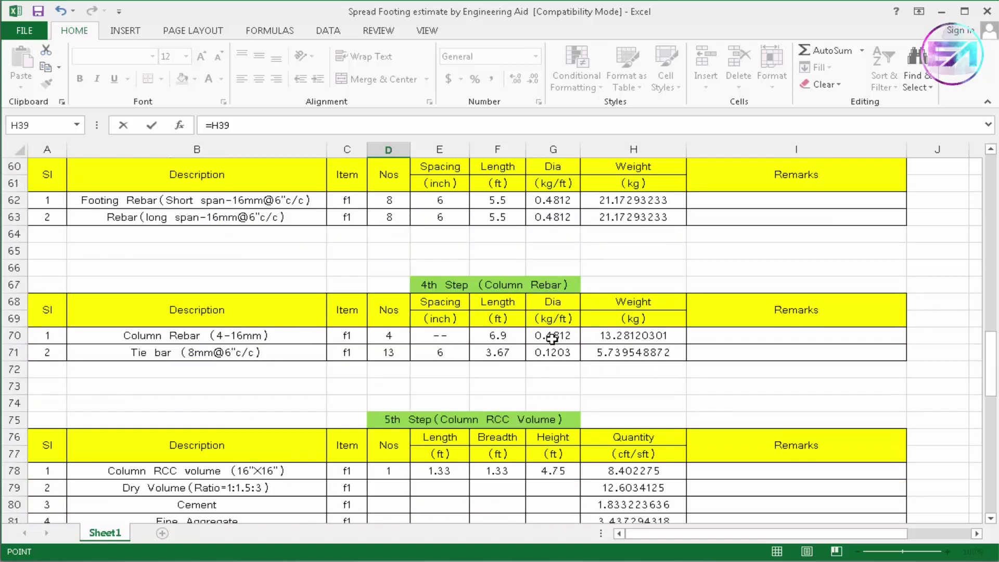
pyautogui.scroll(-6, 551, 338)
pyautogui.scroll(15, 551, 341)
# Add H51 and H80 to complete =H39+H51+H80, giving 7.55
pyautogui.write('+')
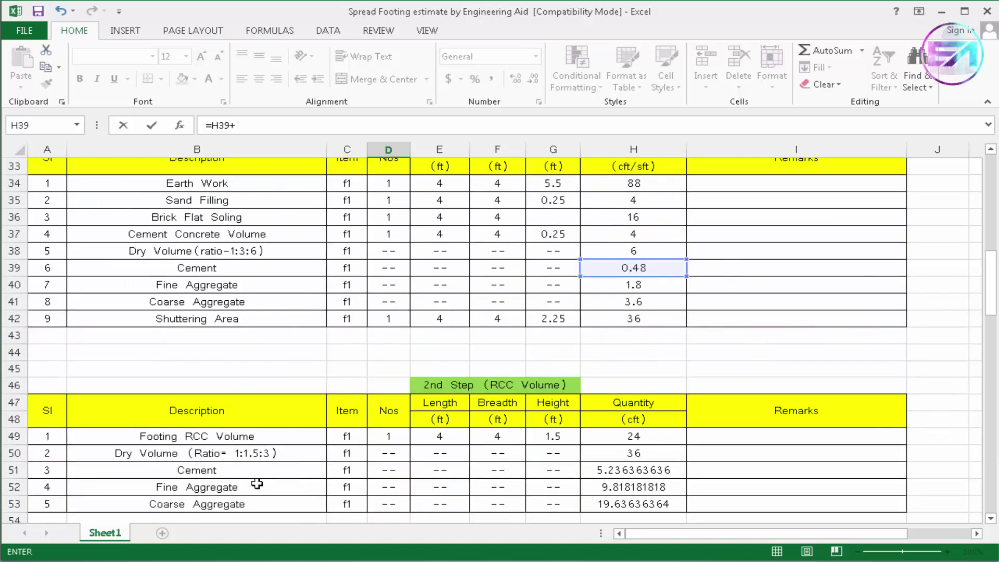
pyautogui.click(635, 468)
pyautogui.scroll(-10, 593, 395)
pyautogui.scroll(-5, 589, 374)
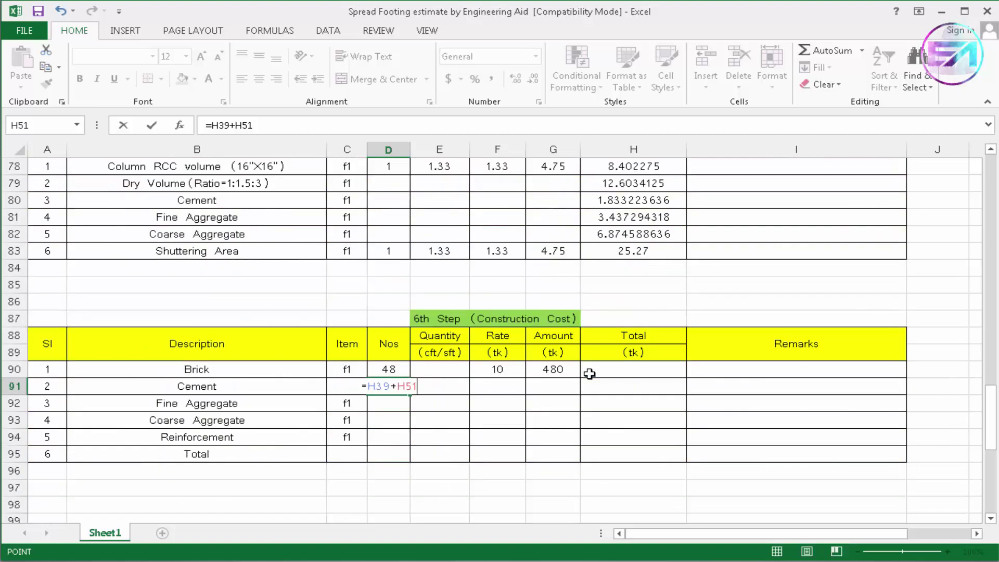
pyautogui.write('+')
pyautogui.scroll(8, 572, 328)
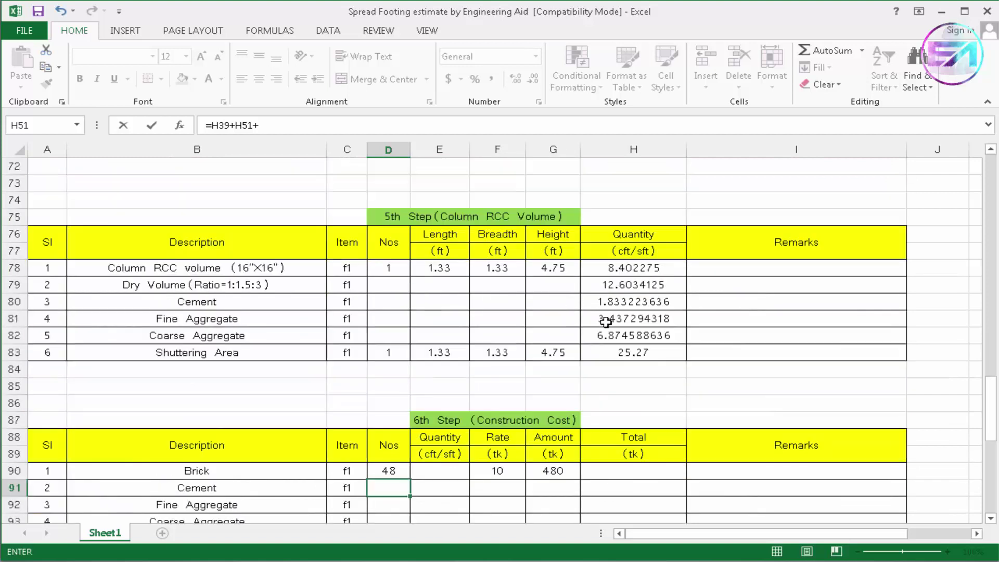
pyautogui.scroll(-1, 762, 246)
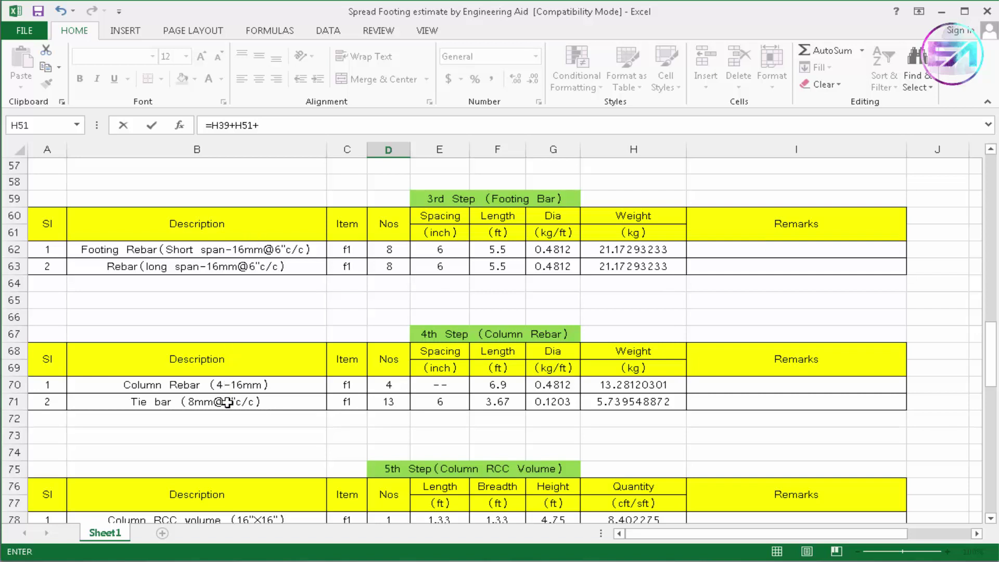
pyautogui.scroll(-4, 231, 403)
pyautogui.scroll(-2, 619, 224)
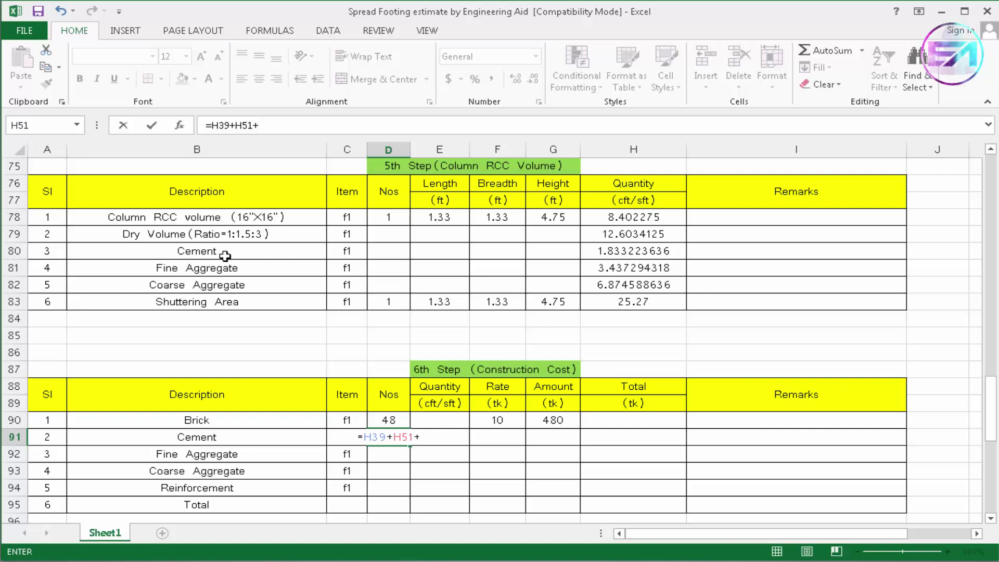
pyautogui.click(615, 252)
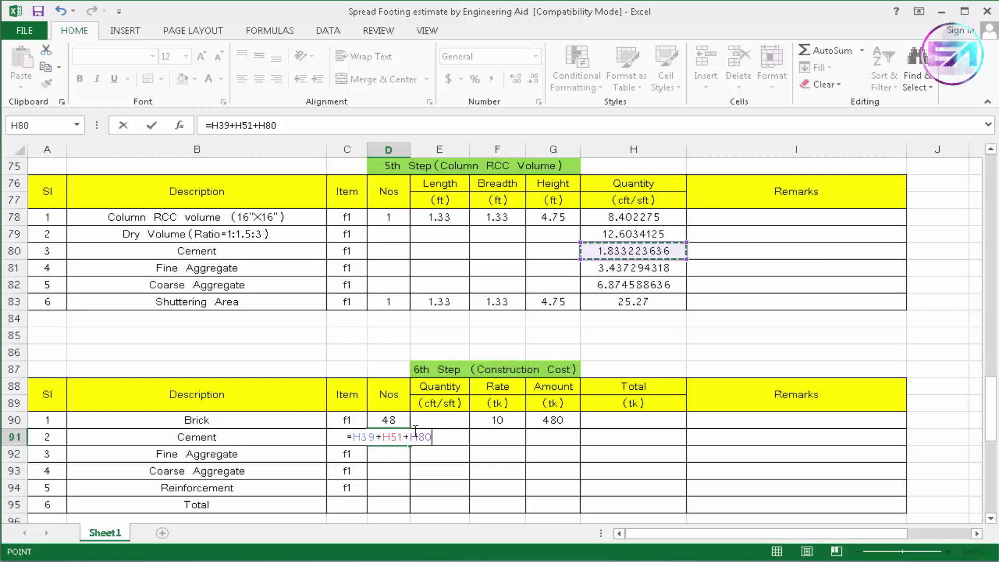
pyautogui.press('Return')
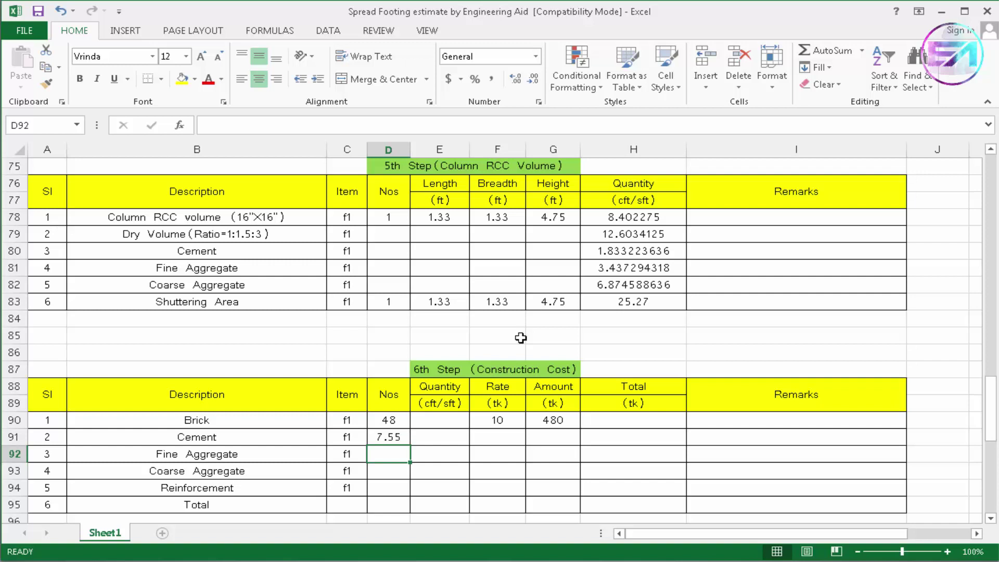
pyautogui.scroll(16, 591, 276)
pyautogui.hotkey('alt', 'Tab')
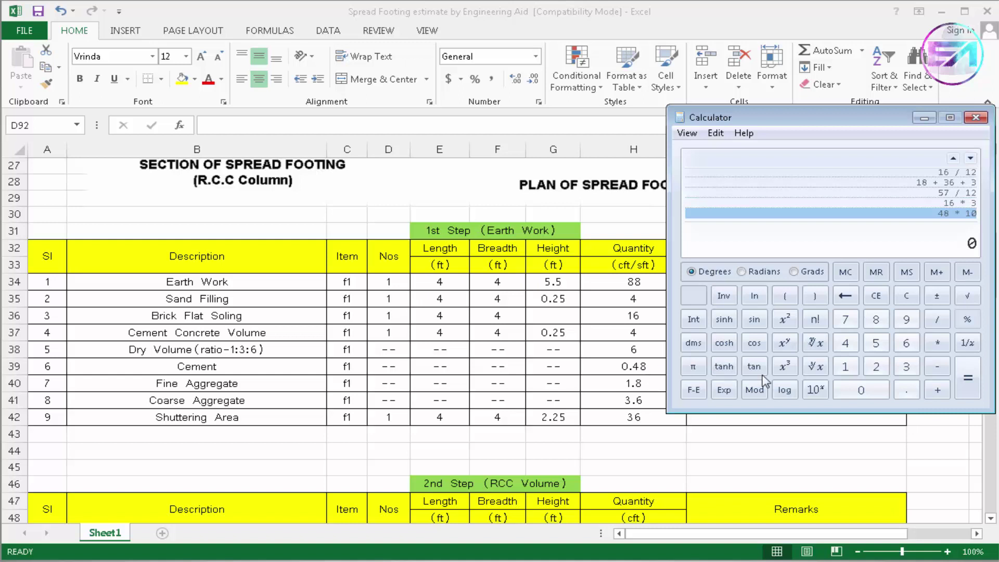
# Enter 0.48 + 5.23 in the Calculator, checking the quantities in the sheet
pyautogui.click(905, 391)
pyautogui.click(845, 343)
pyautogui.click(875, 319)
pyautogui.click(742, 444)
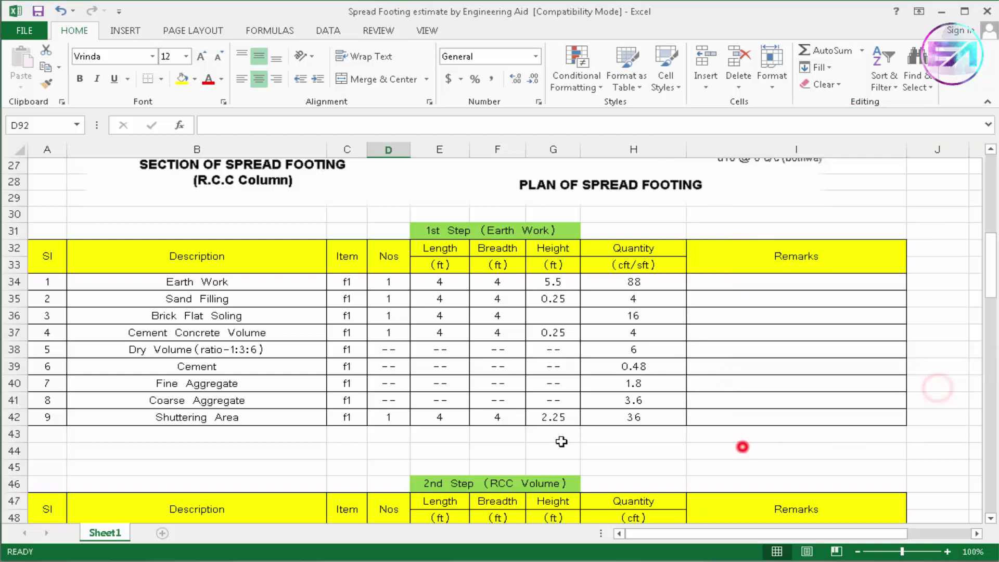
pyautogui.scroll(-5, 553, 323)
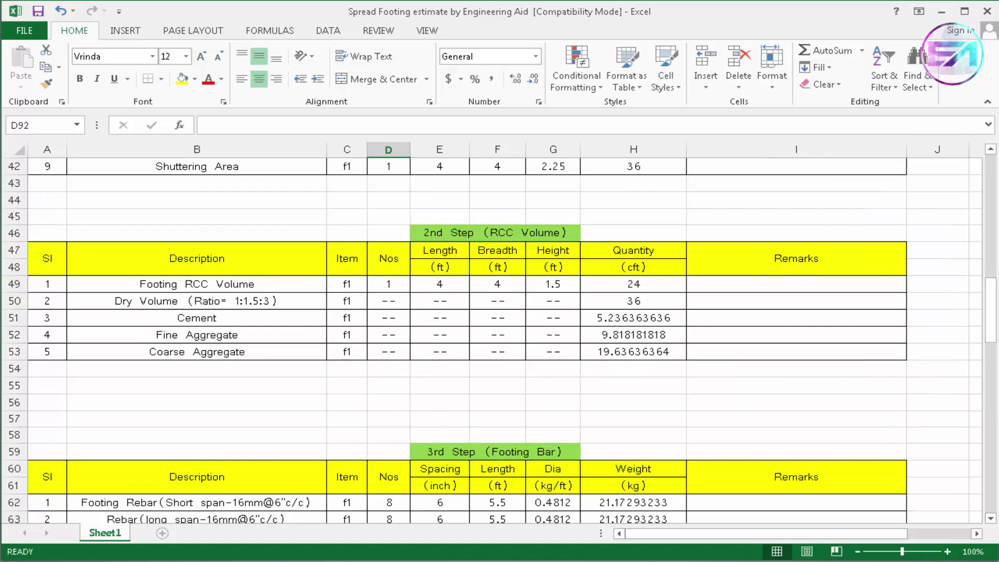
pyautogui.hotkey('alt', 'Tab')
pyautogui.click(875, 343)
pyautogui.click(906, 390)
pyautogui.click(876, 366)
pyautogui.click(905, 366)
pyautogui.click(936, 390)
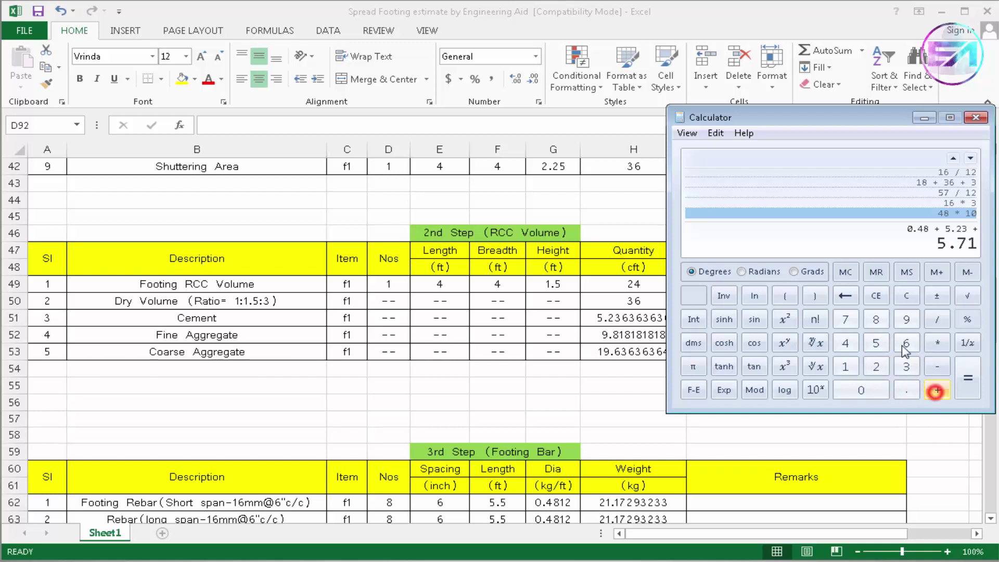
pyautogui.hotkey('alt', 'Tab')
# Add 1.83 and total the cement quantities to 7.54
pyautogui.scroll(-4, 404, 245)
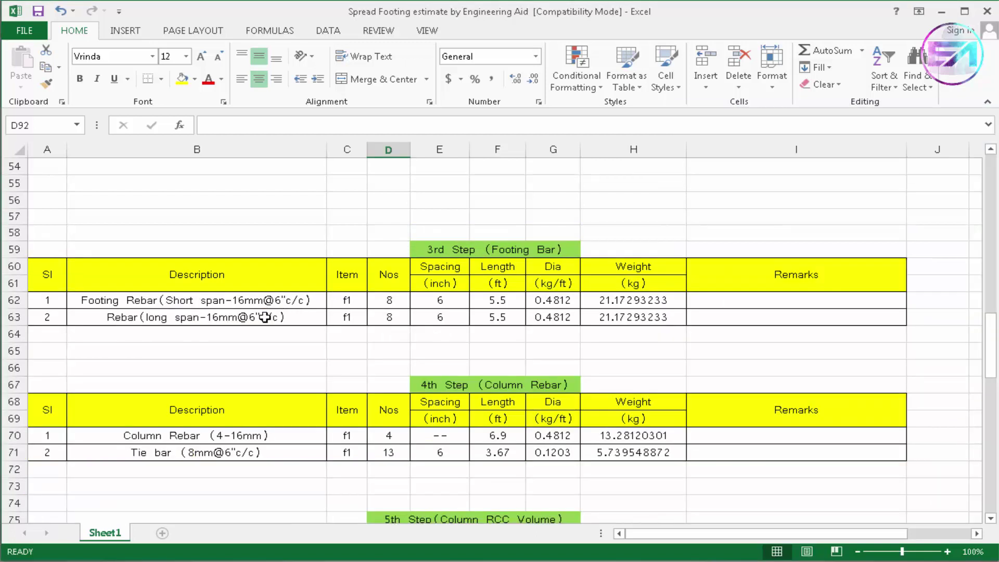
pyautogui.scroll(-2, 403, 271)
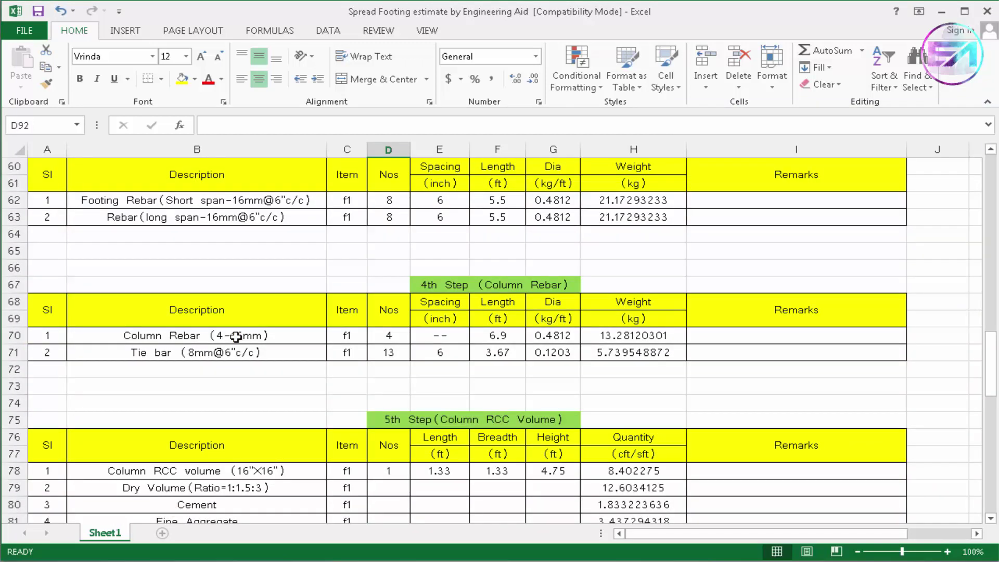
pyautogui.scroll(-4, 534, 268)
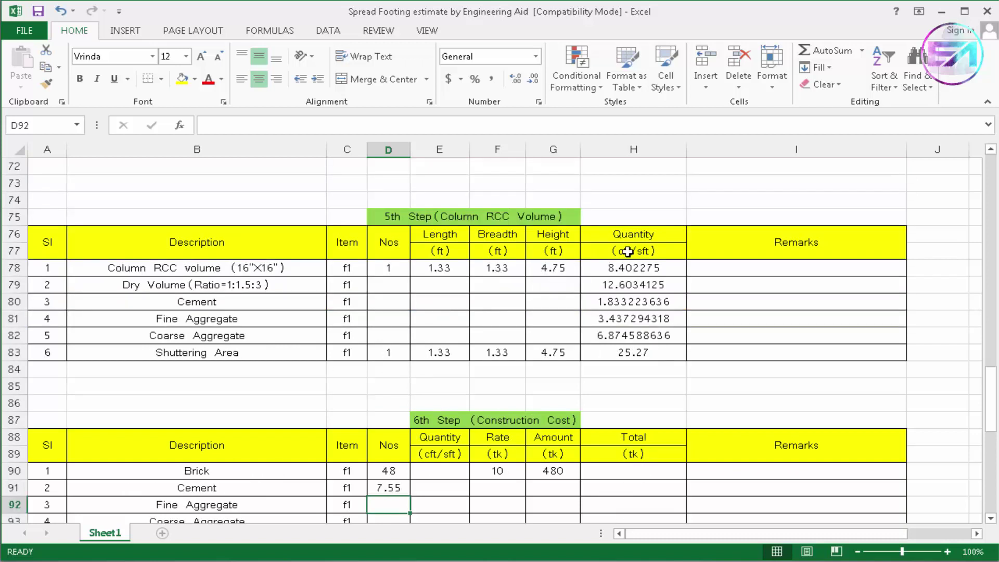
pyautogui.scroll(-1, 628, 251)
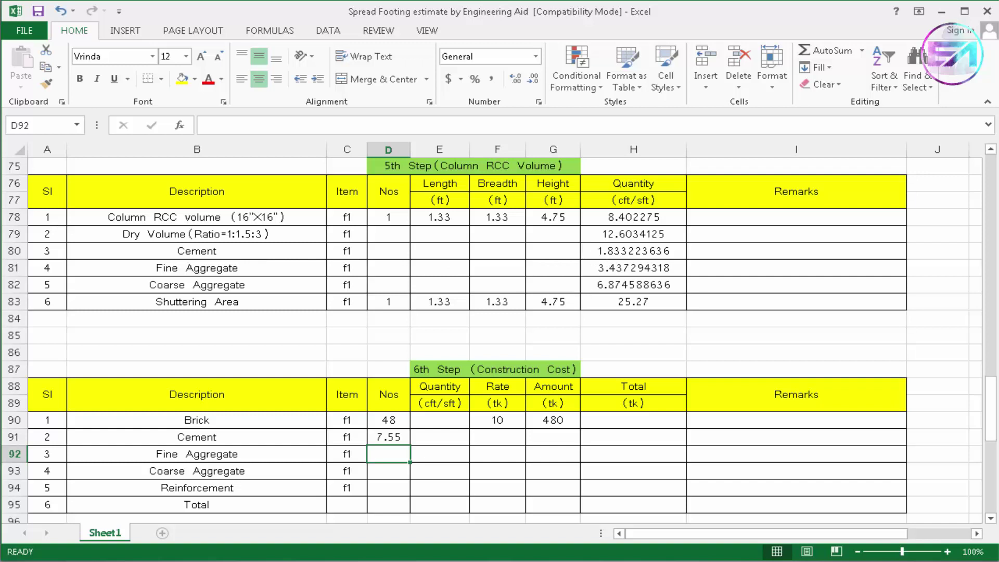
pyautogui.hotkey('alt', 'Tab')
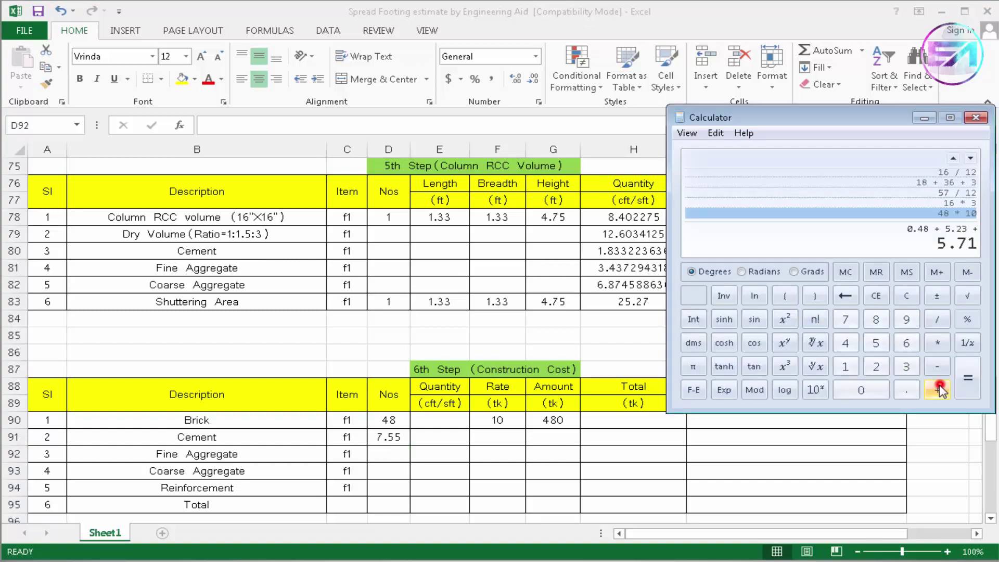
pyautogui.click(845, 366)
pyautogui.click(901, 391)
pyautogui.click(877, 319)
pyautogui.click(906, 366)
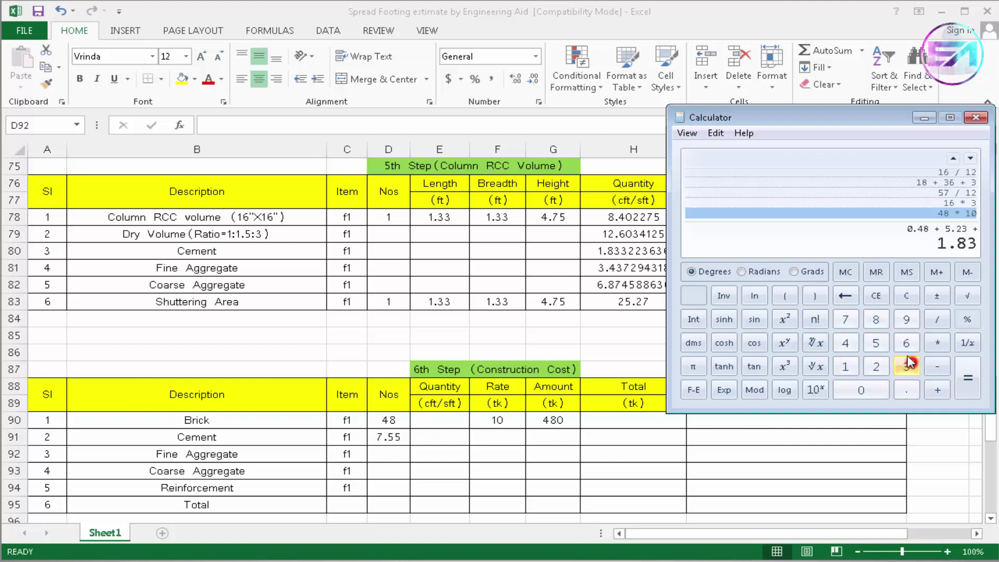
pyautogui.click(969, 376)
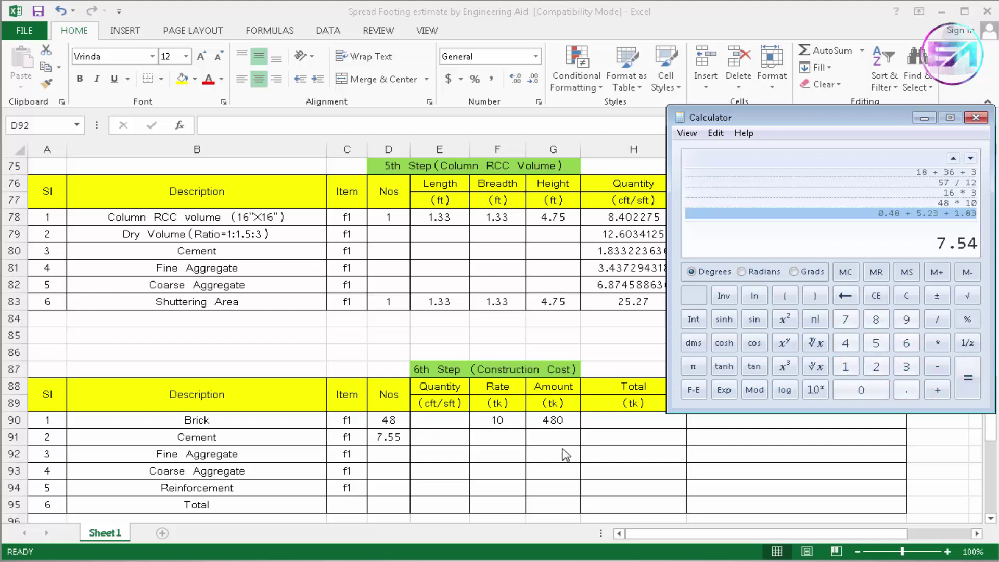
pyautogui.hotkey('alt', 'Tab')
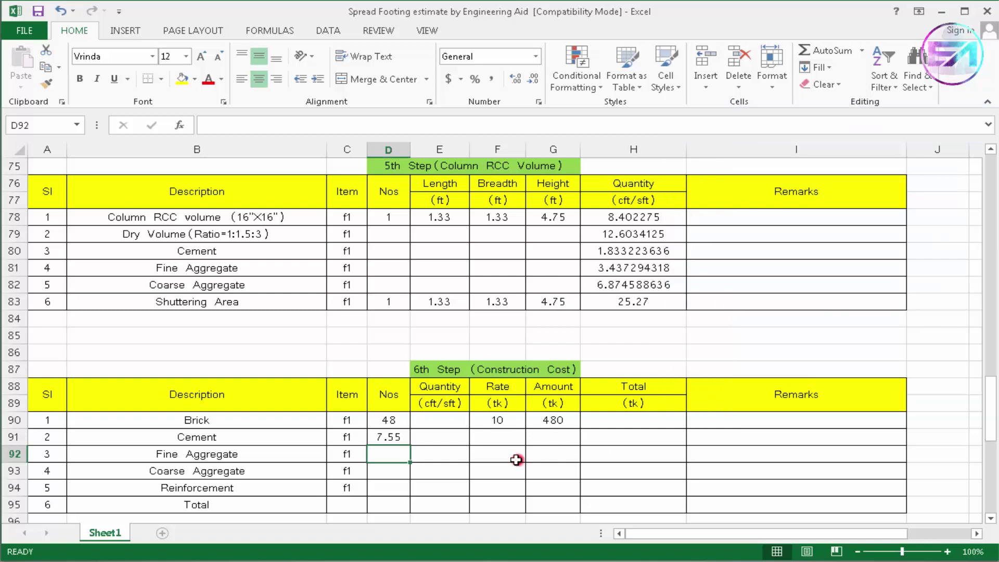
# Enter a Cement rate of 480 in F91
pyautogui.click(385, 438)
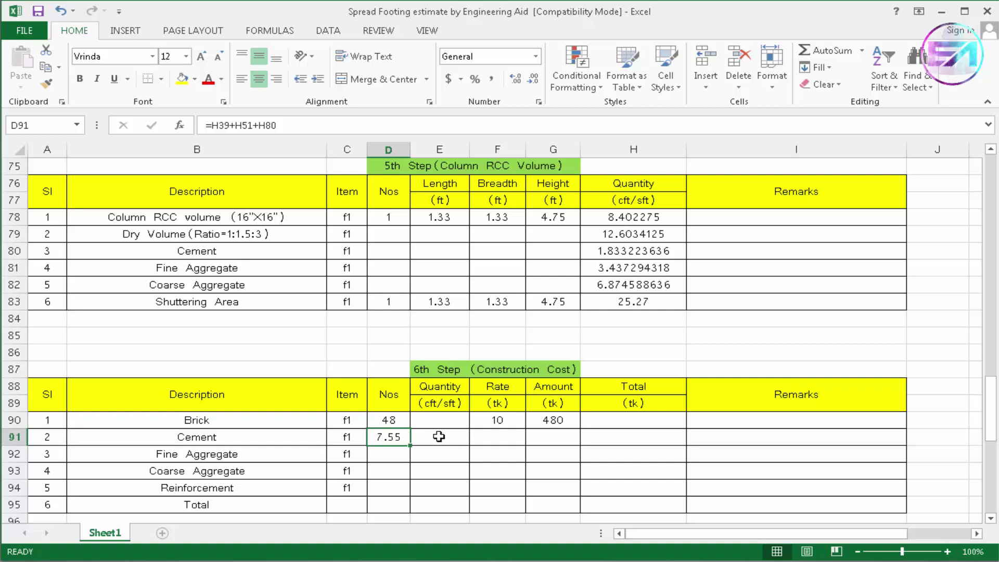
pyautogui.doubleClick(497, 440)
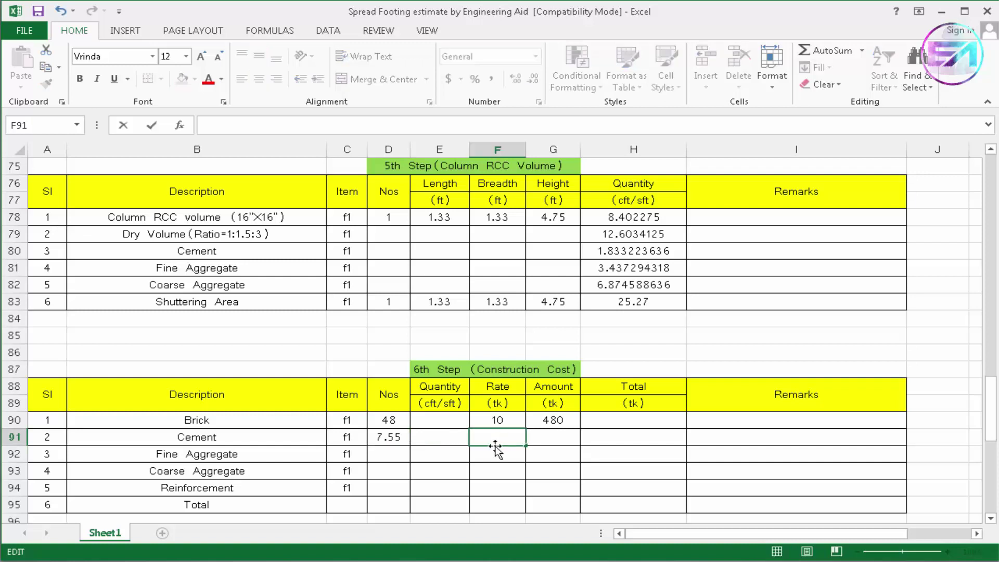
pyautogui.write('480')
pyautogui.click(539, 437)
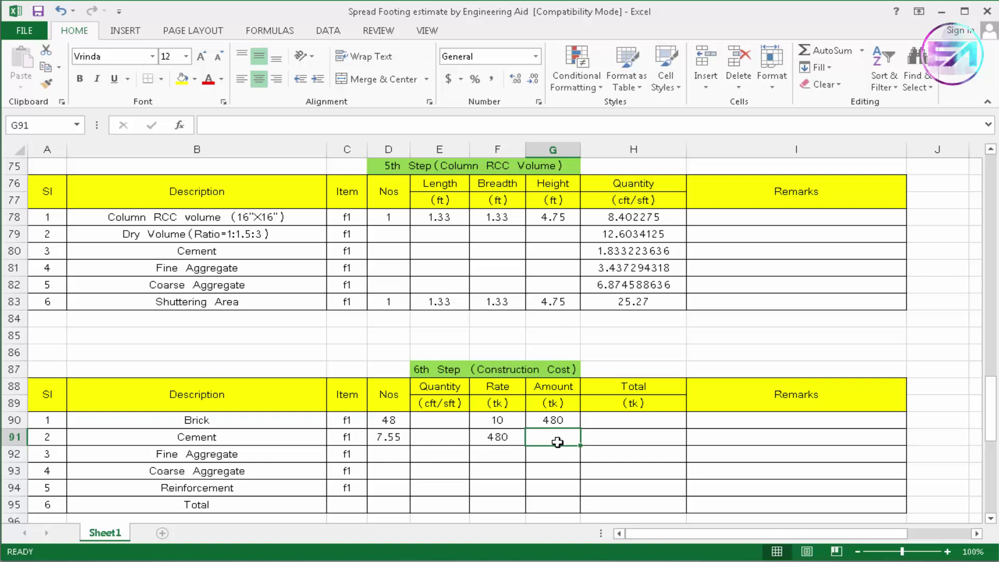
# Set the Cement amount in G91 to =D91*F91, giving 3623.8
pyautogui.write('=')
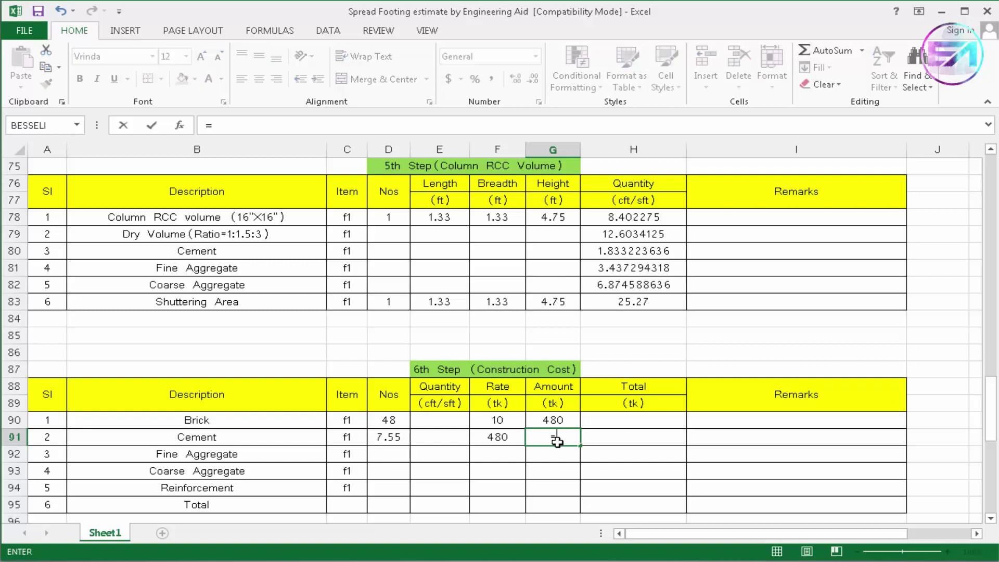
pyautogui.click(391, 440)
pyautogui.write('*')
pyautogui.click(514, 439)
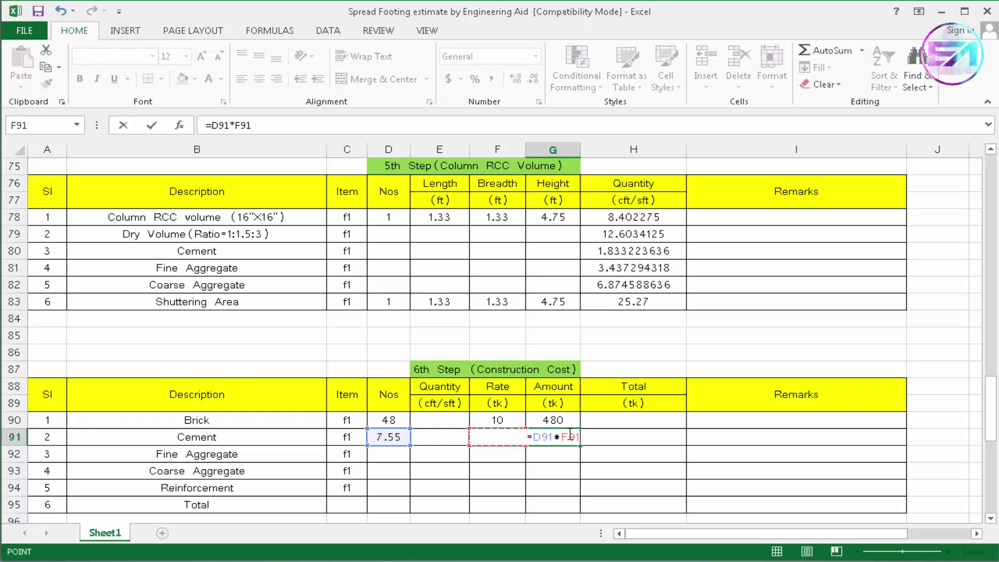
pyautogui.press('Return')
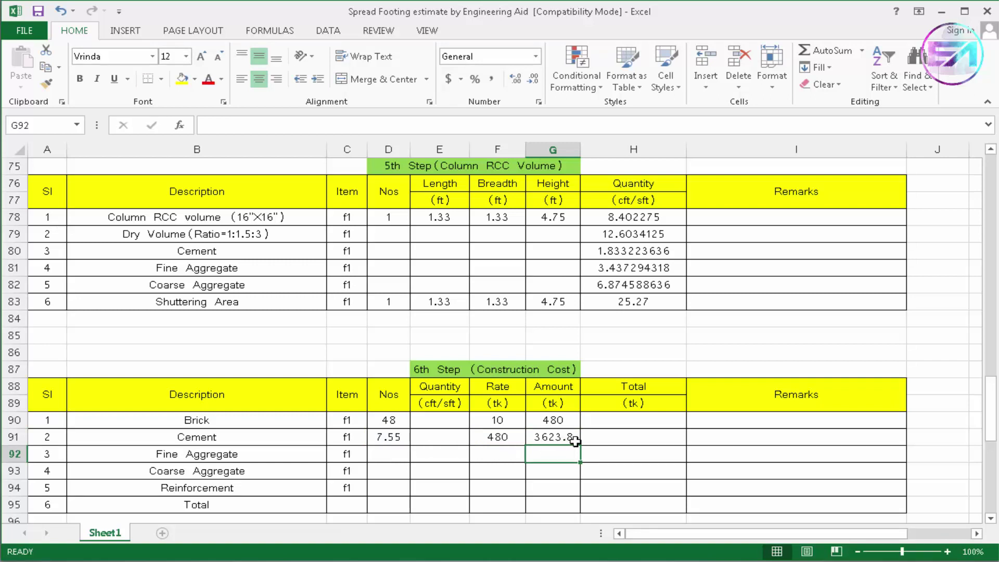
# Start the Fine Aggregate quantity formula in E92 with H35 and H40
pyautogui.click(424, 456)
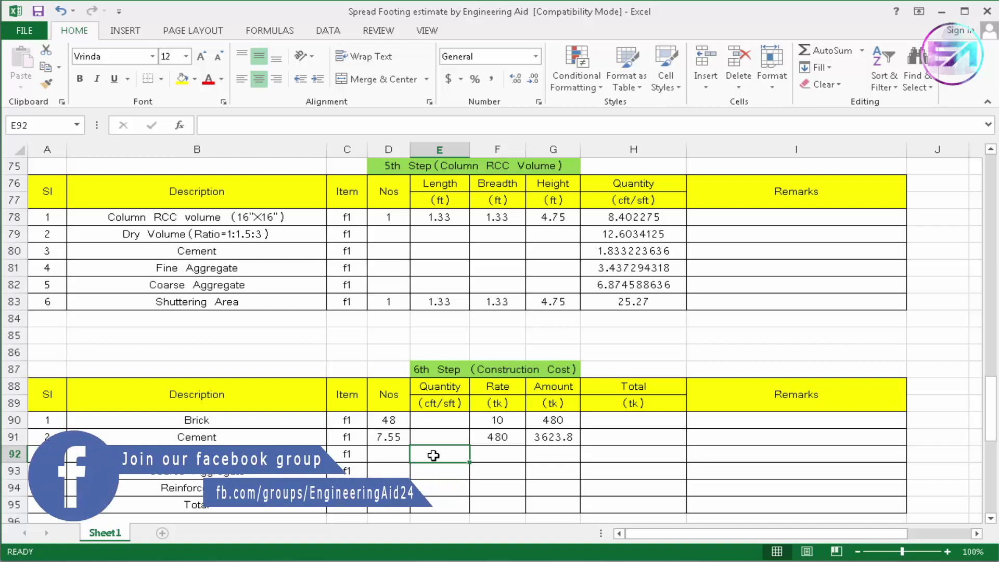
pyautogui.write('=')
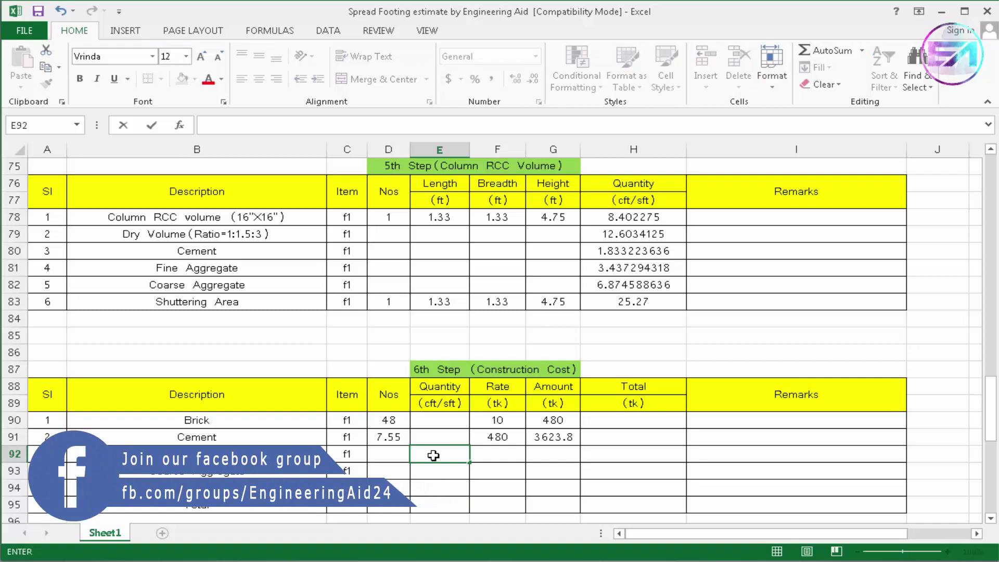
pyautogui.scroll(15, 573, 386)
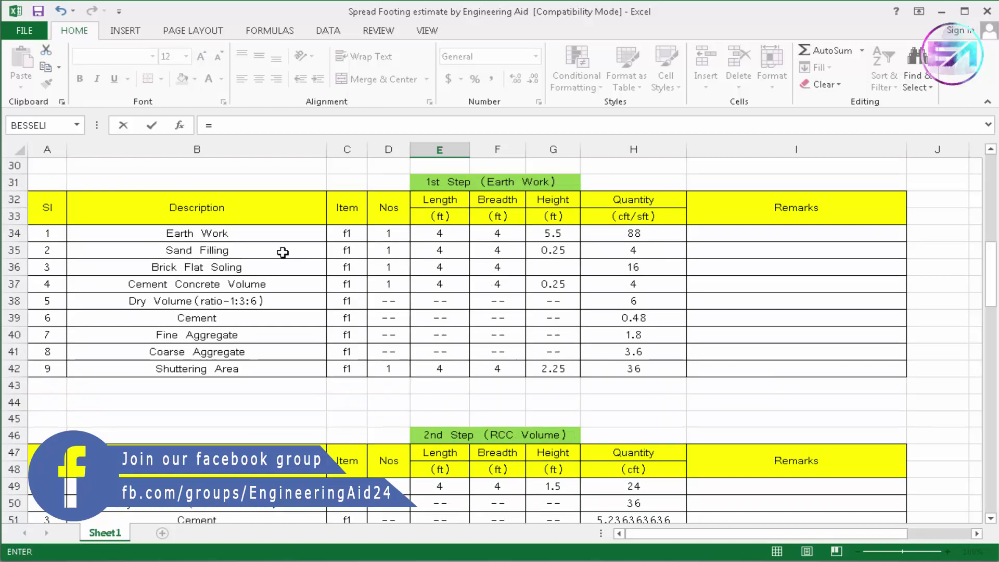
pyautogui.click(637, 250)
pyautogui.scroll(-16, 566, 390)
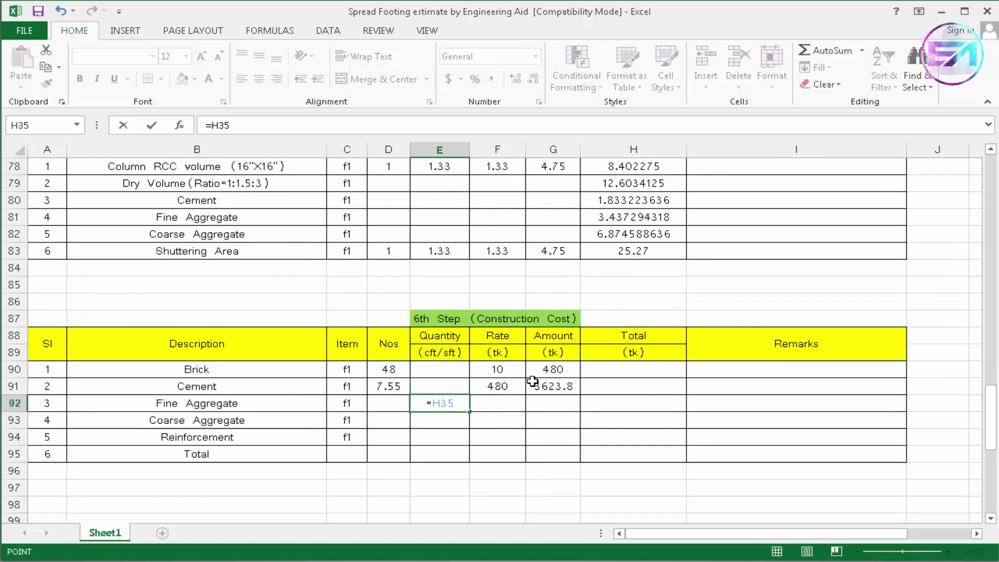
pyautogui.write('+')
pyautogui.scroll(10, 598, 364)
pyautogui.scroll(6, 604, 356)
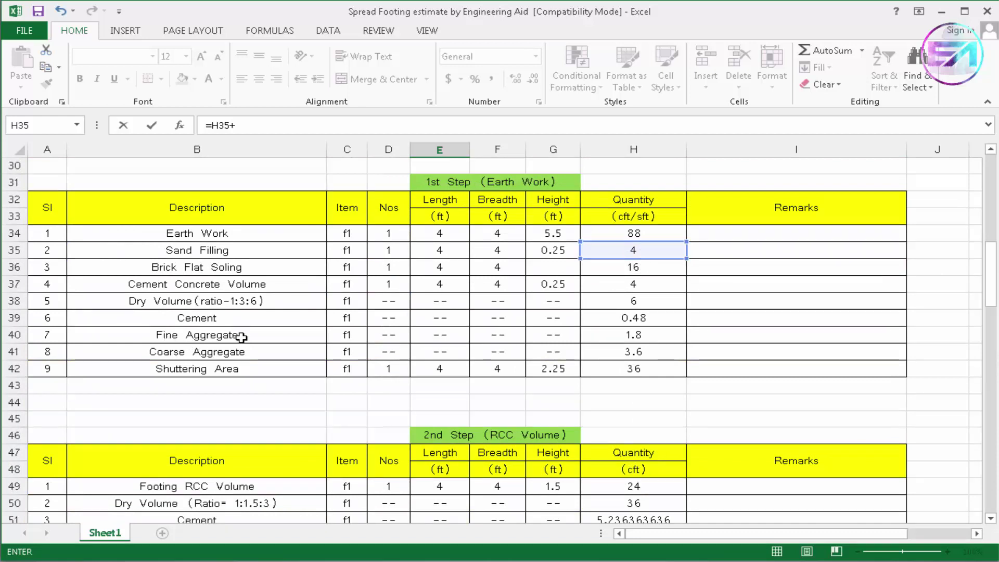
pyautogui.click(628, 336)
pyautogui.scroll(-16, 536, 341)
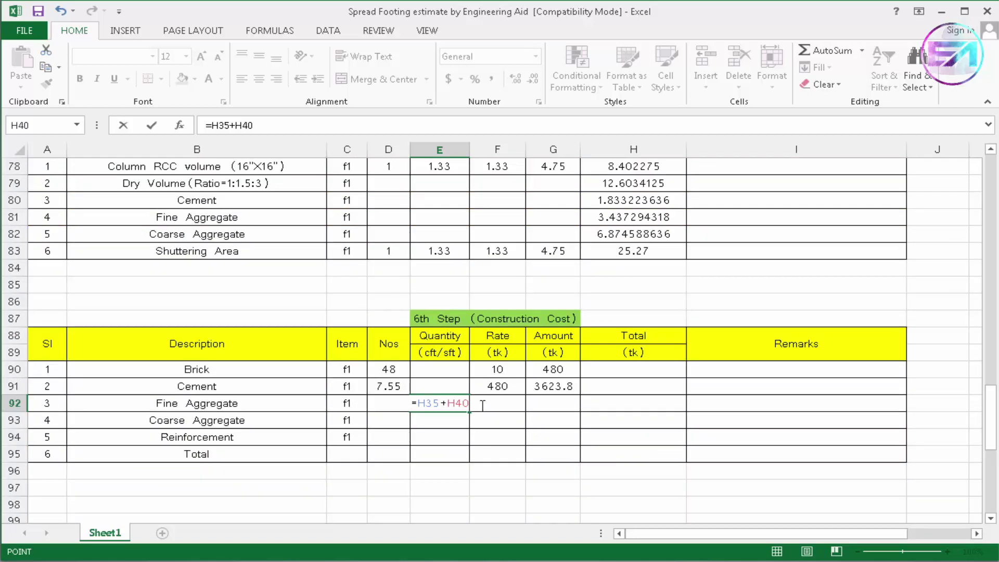
# Add H52 and H81 to complete =H35+H40+H52+H81, giving 19.0555
pyautogui.write('+')
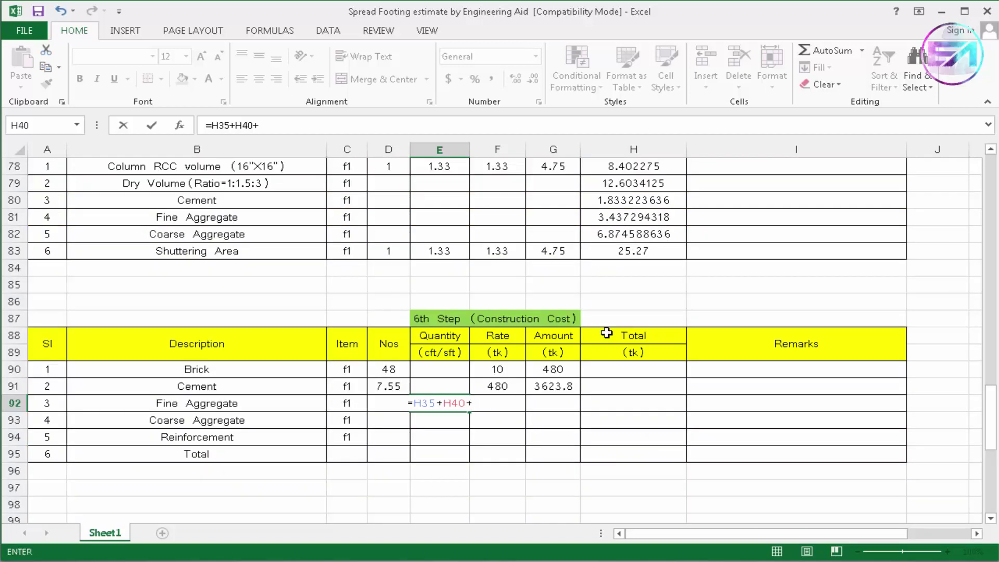
pyautogui.scroll(10, 625, 332)
pyautogui.scroll(4, 624, 331)
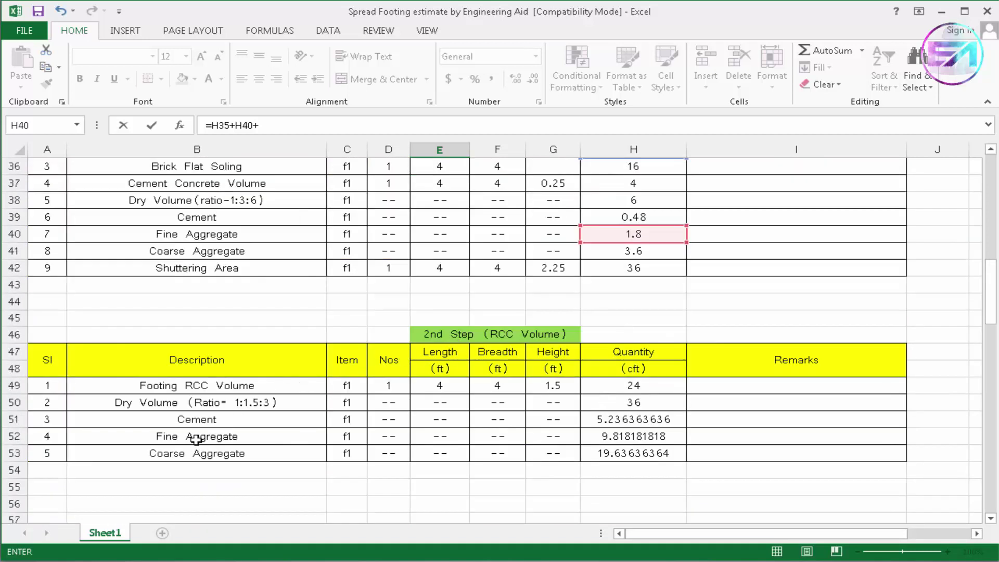
pyautogui.click(623, 436)
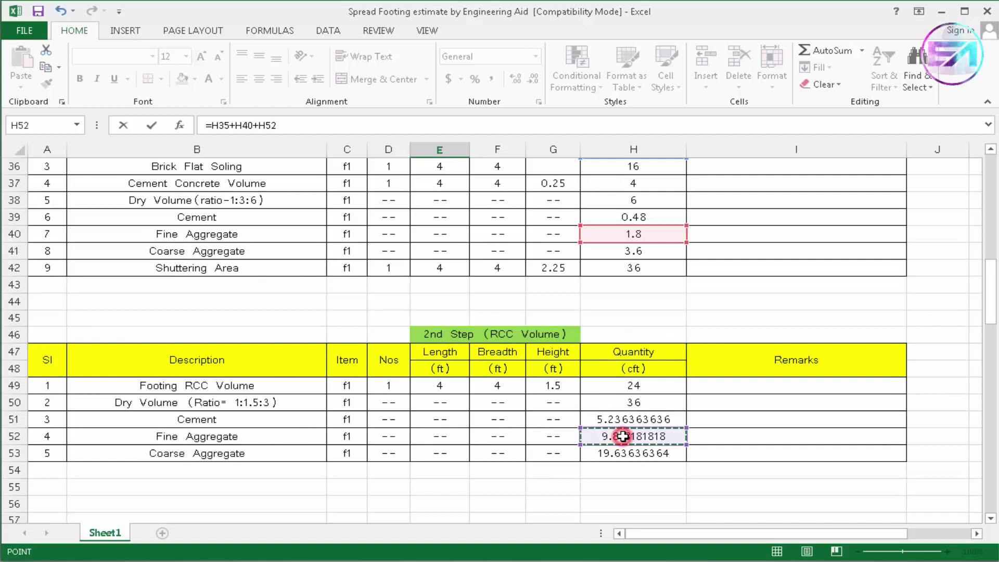
pyautogui.scroll(-14, 623, 436)
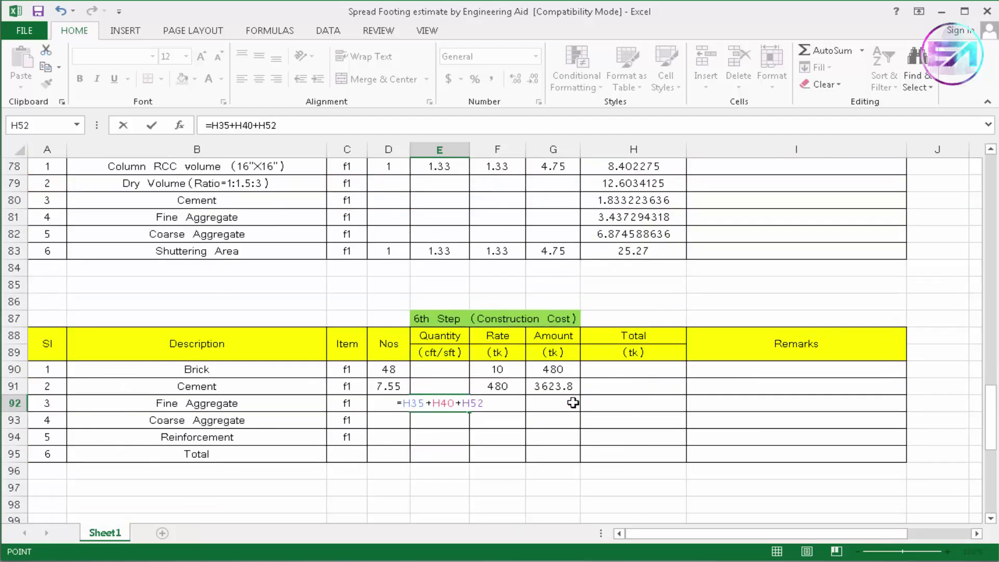
pyautogui.write('+')
pyautogui.scroll(8, 573, 402)
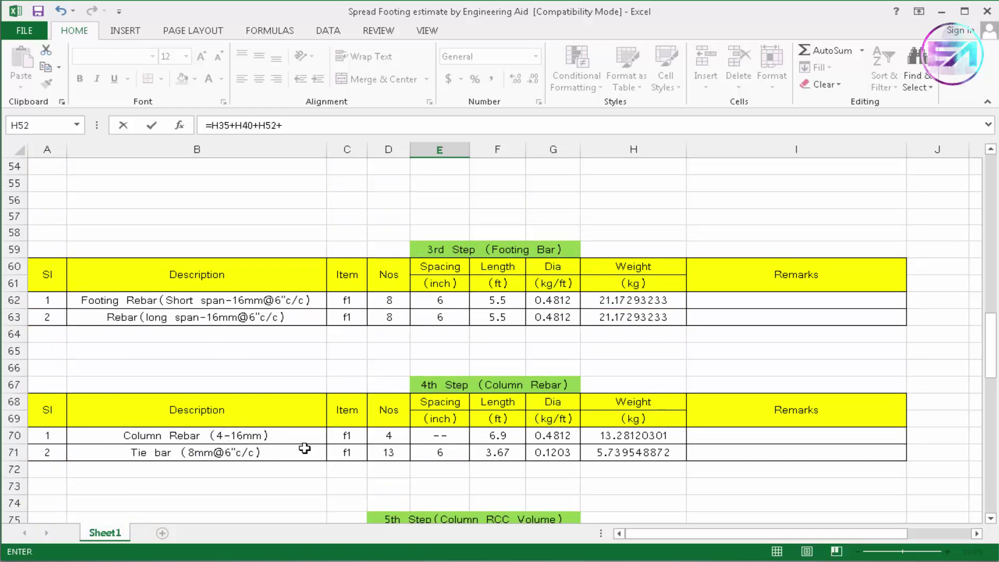
pyautogui.scroll(-5, 536, 365)
pyautogui.scroll(-1, 536, 364)
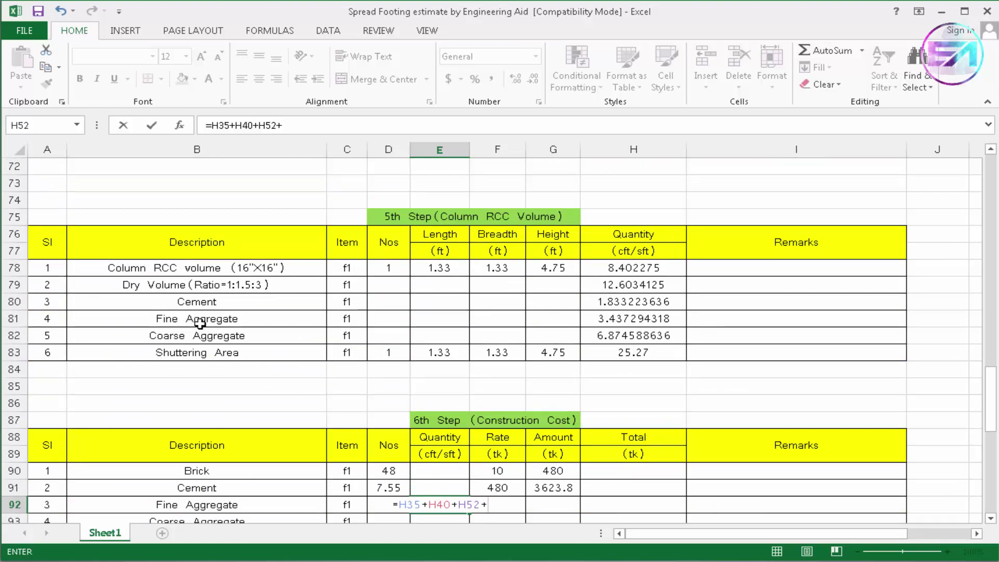
pyautogui.click(631, 321)
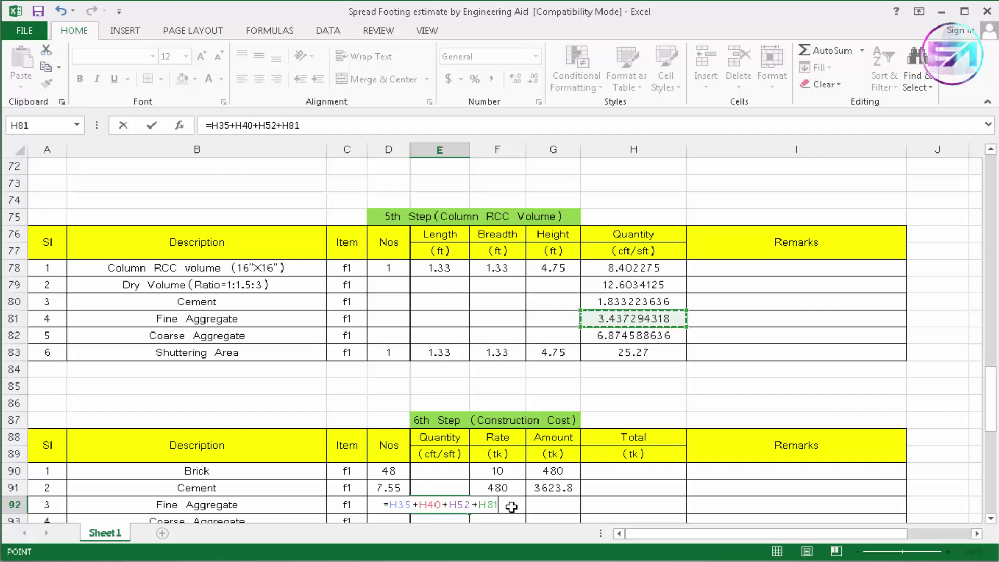
pyautogui.press('Return')
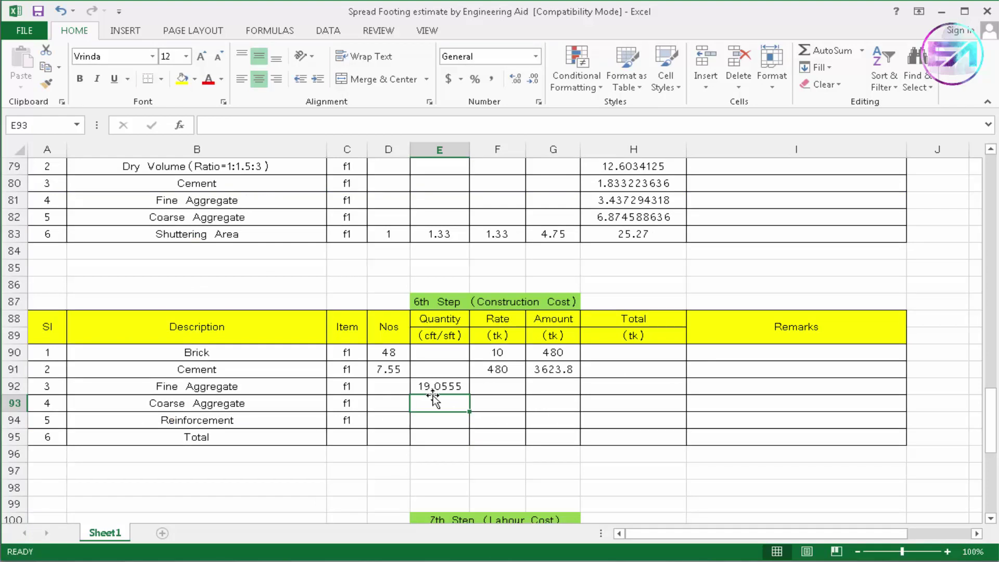
# Enter 14 as the Fine Aggregate rate in F92
pyautogui.click(487, 386)
pyautogui.write('14')
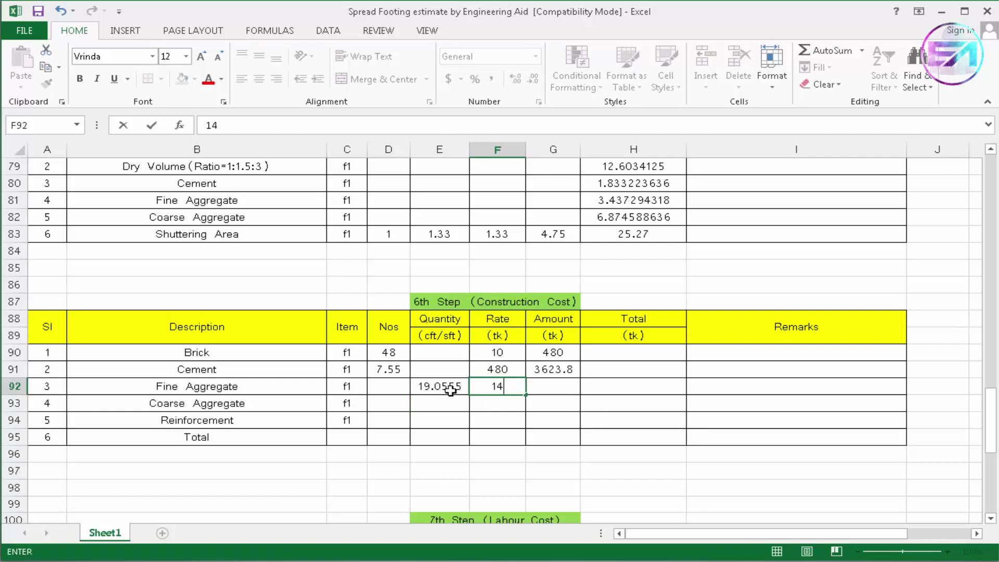
pyautogui.click(558, 384)
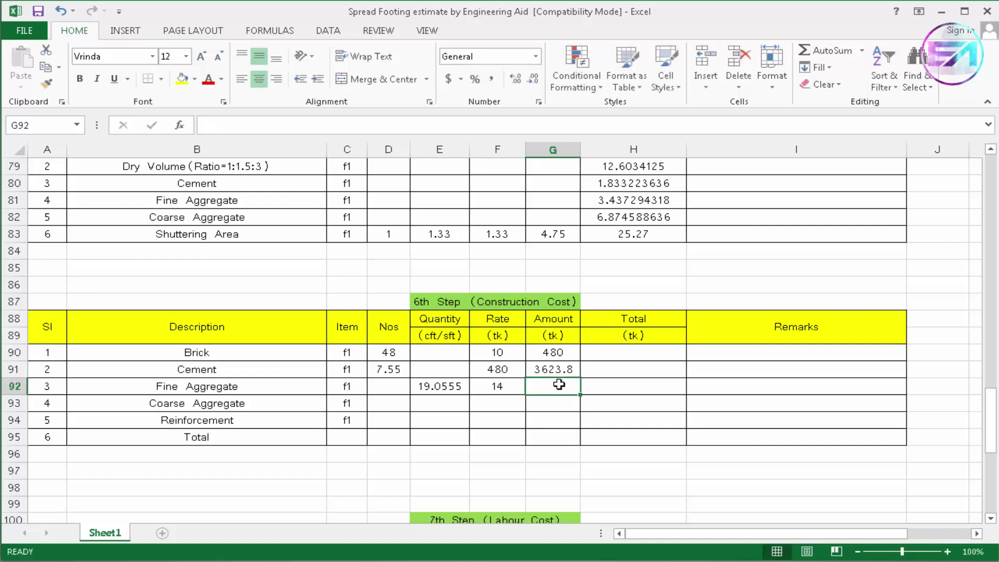
# Set the Fine Aggregate amount in G92 to =E92*F92, giving 266.777
pyautogui.write('=')
pyautogui.click(449, 386)
pyautogui.write('*')
pyautogui.click(495, 388)
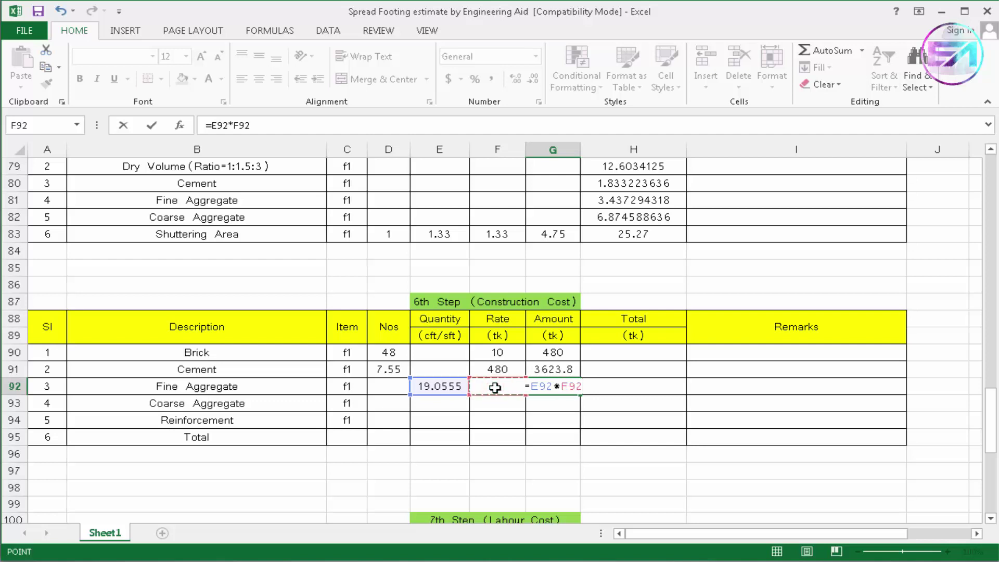
pyautogui.press('Return')
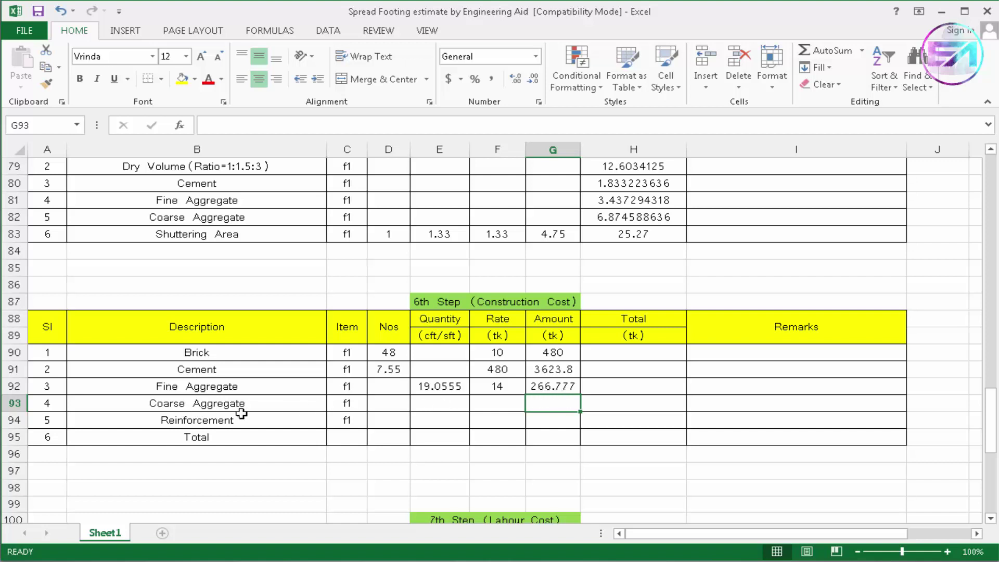
# Start the Coarse Aggregate quantity formula in E93 with H41 and H53
pyautogui.click(445, 402)
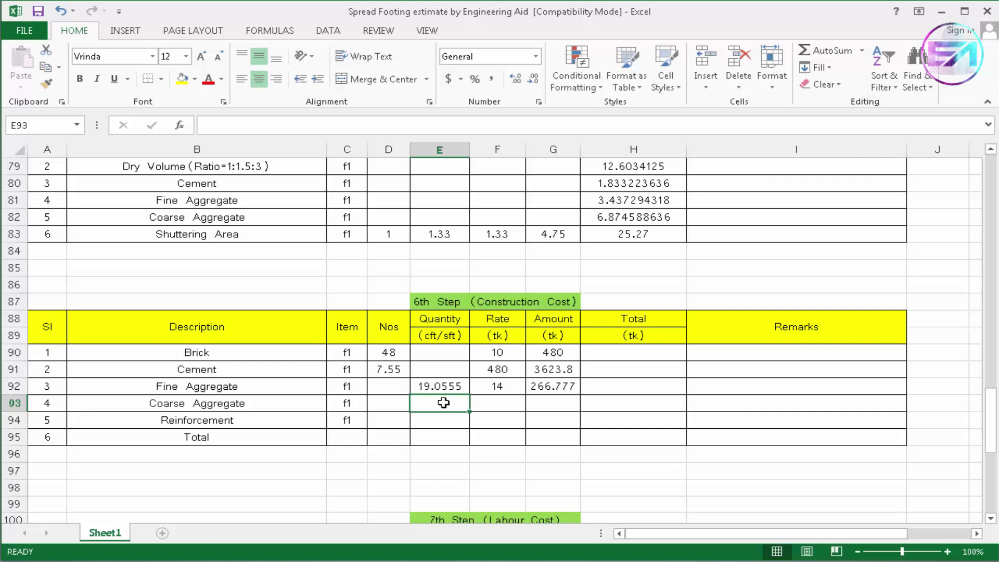
pyautogui.write('=')
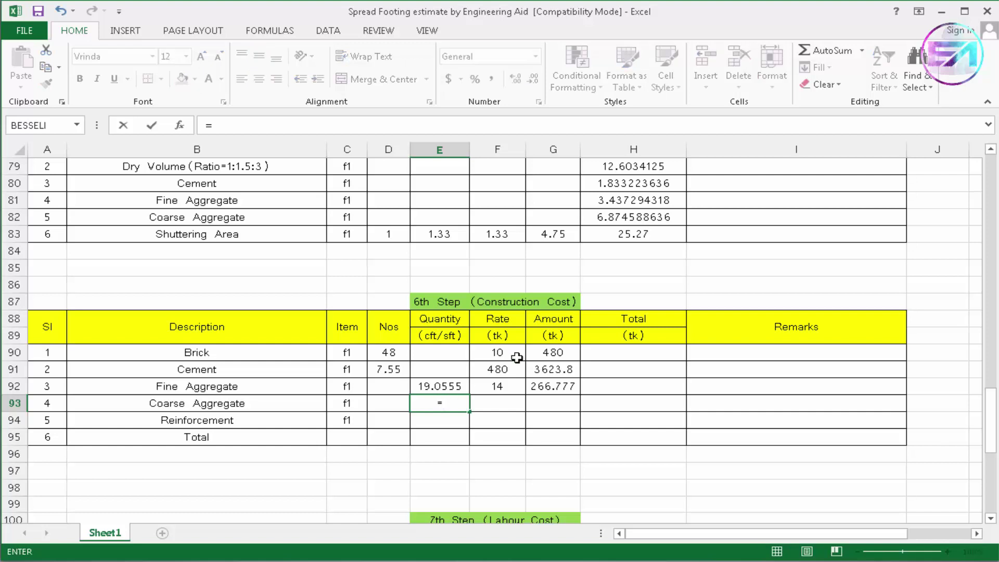
pyautogui.scroll(15, 516, 357)
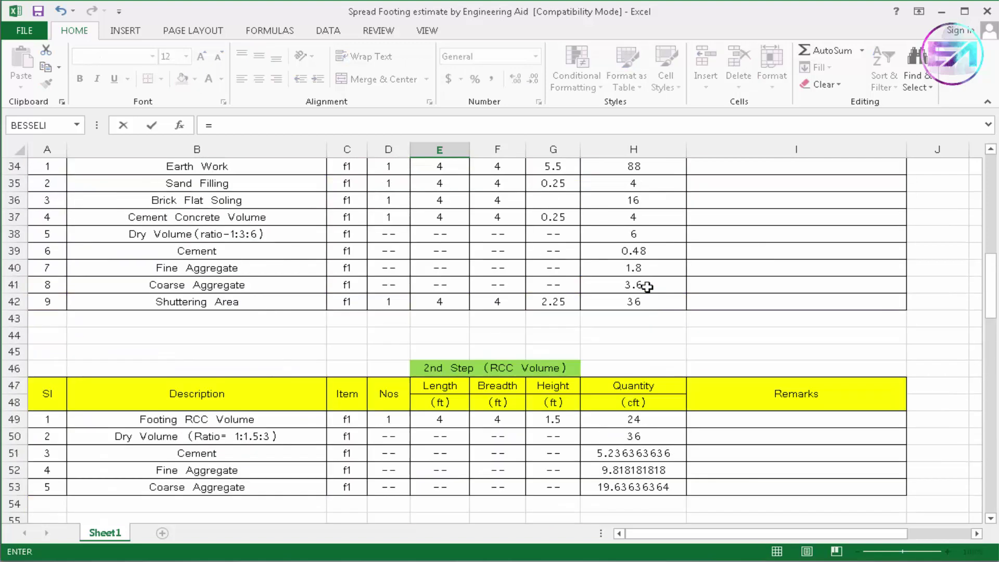
pyautogui.scroll(2, 645, 288)
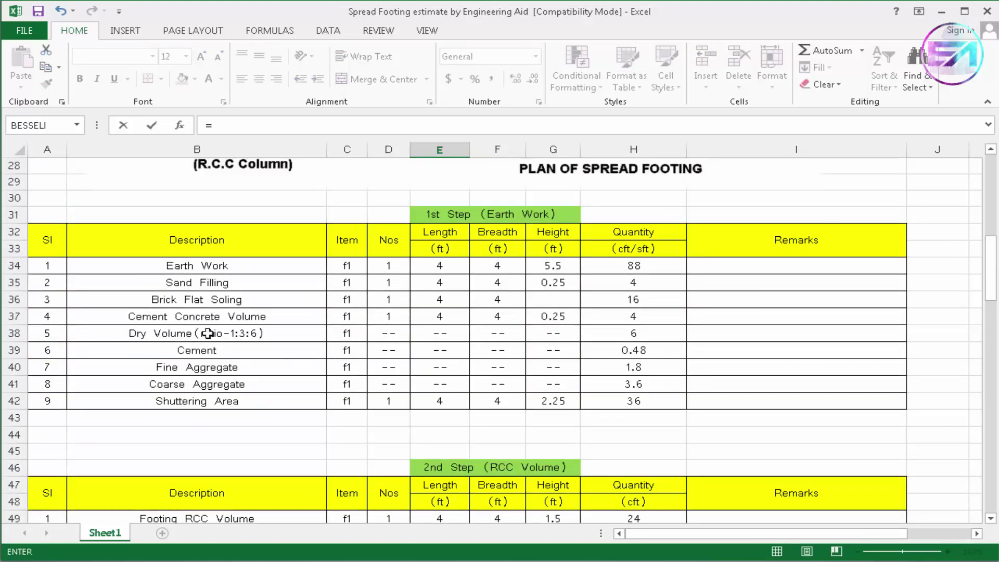
pyautogui.click(654, 385)
pyautogui.scroll(-17, 572, 234)
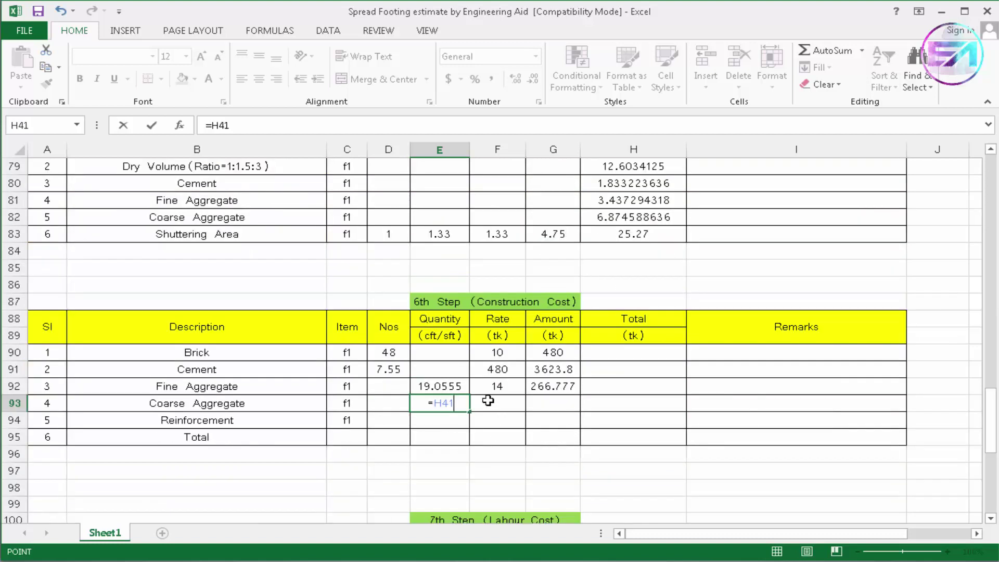
pyautogui.write('+')
pyautogui.scroll(15, 610, 265)
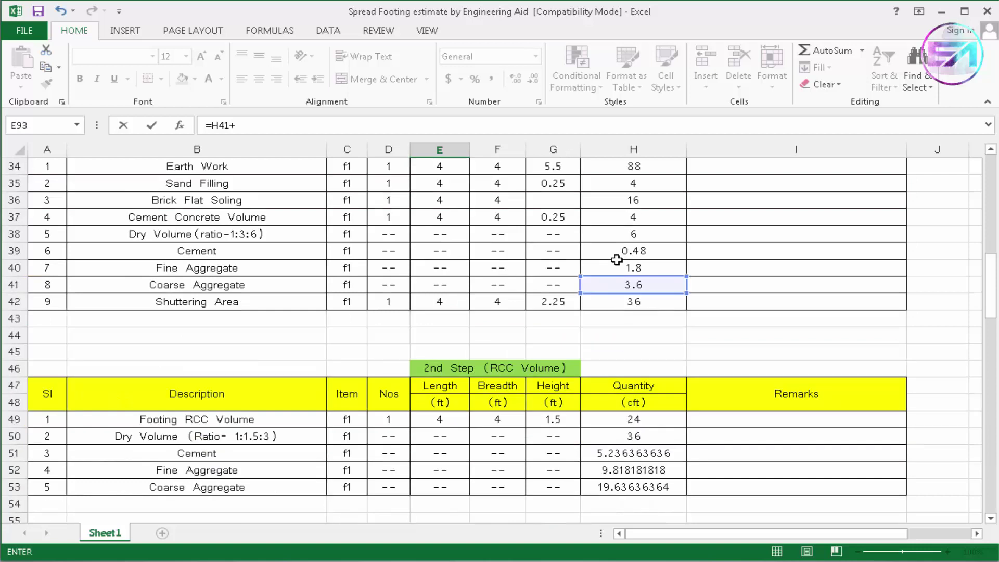
pyautogui.scroll(-2, 557, 339)
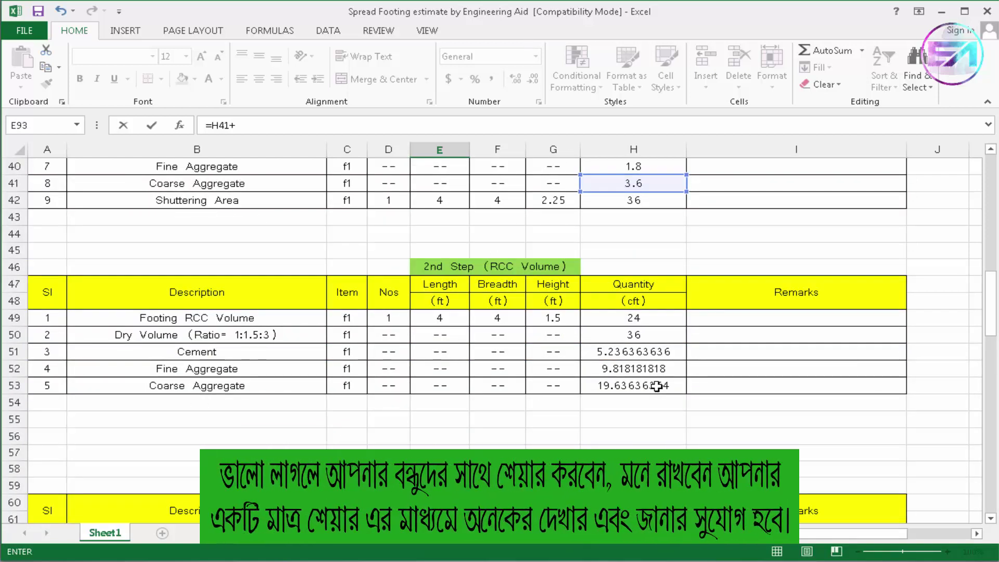
pyautogui.click(657, 387)
pyautogui.scroll(-12, 583, 406)
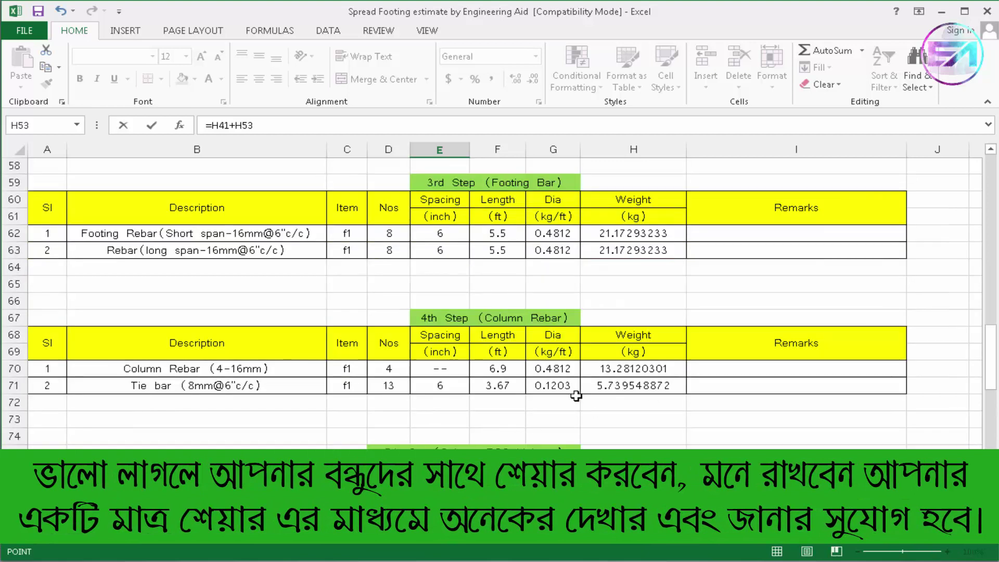
pyautogui.scroll(-1, 580, 396)
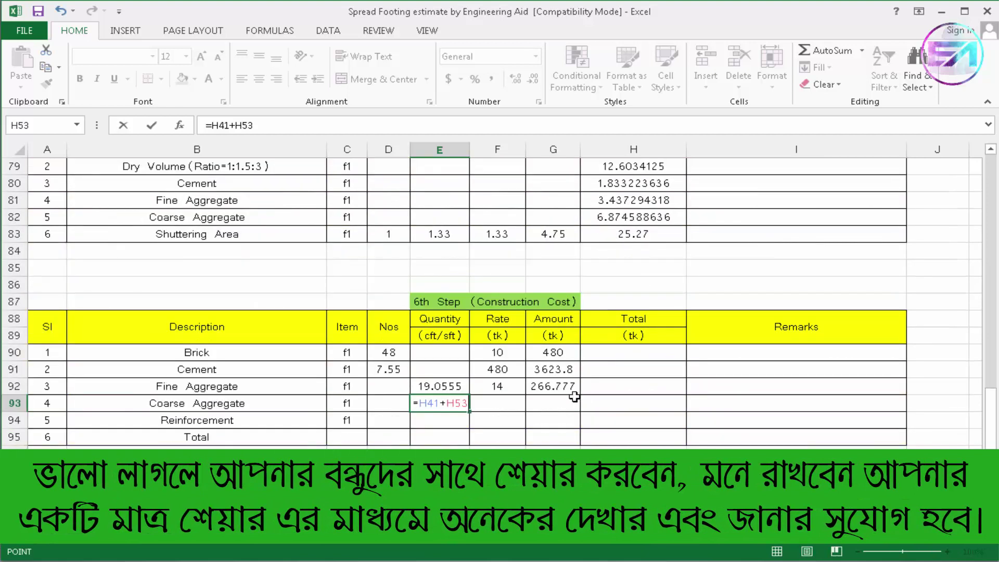
# Add H82 to complete =H41+H53+H82, giving 30.111
pyautogui.write('+')
pyautogui.scroll(10, 665, 319)
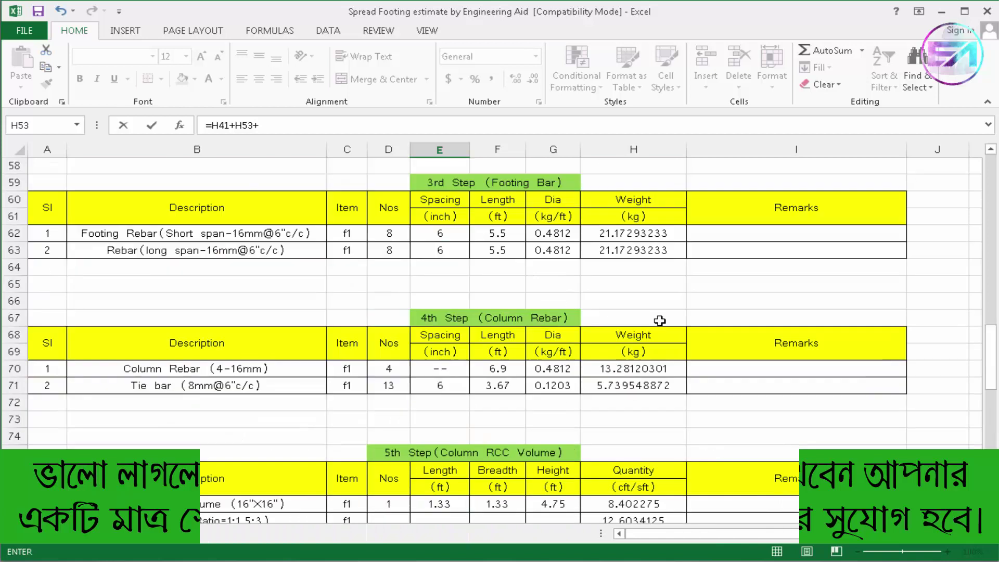
pyautogui.scroll(-1, 665, 318)
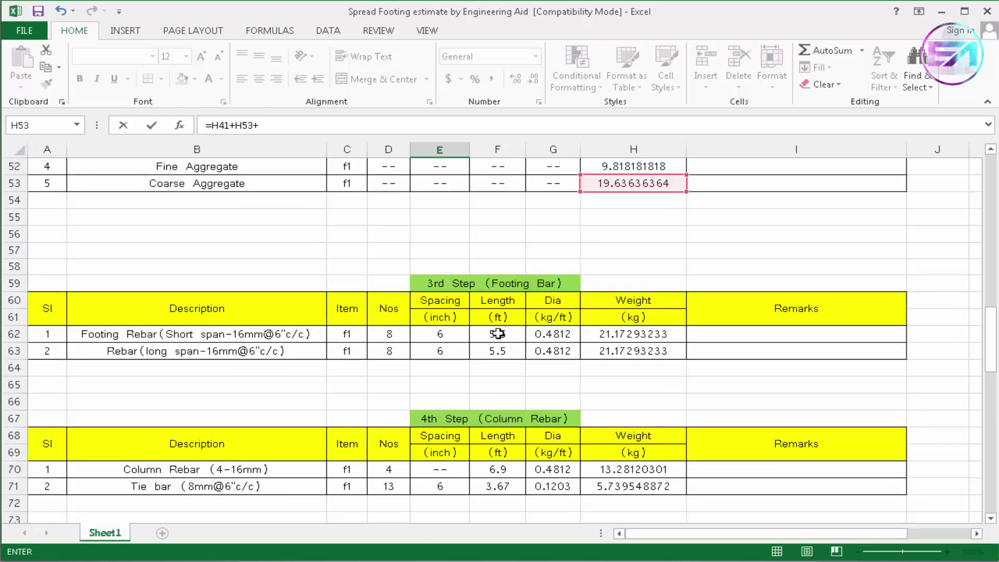
pyautogui.scroll(-2, 529, 317)
pyautogui.scroll(-5, 528, 318)
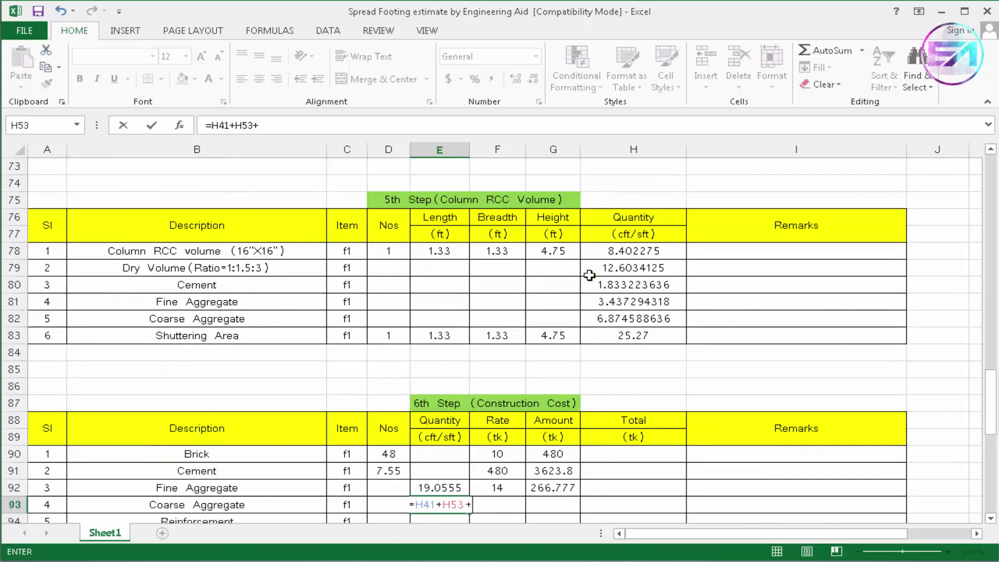
pyautogui.scroll(-1, 486, 231)
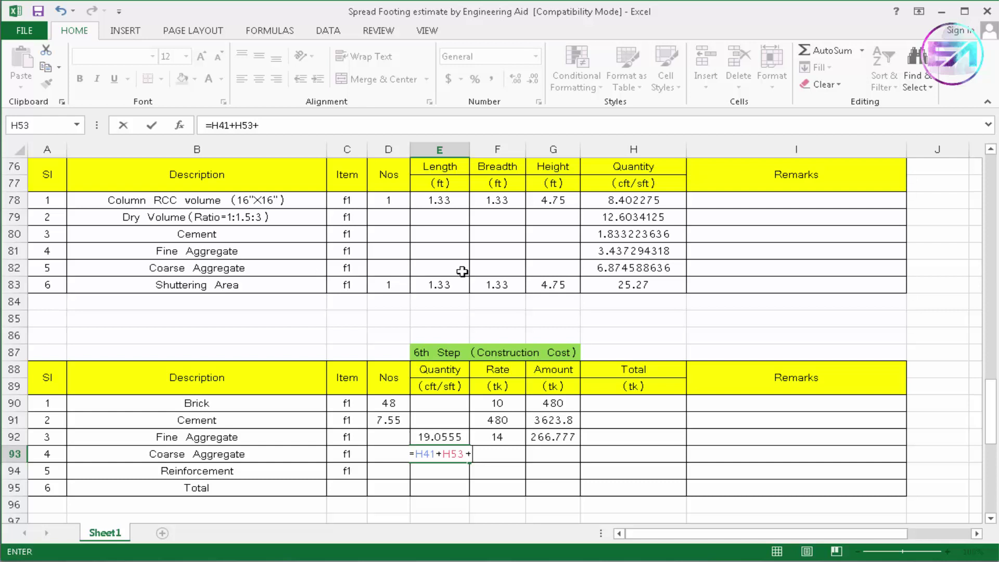
pyautogui.click(632, 267)
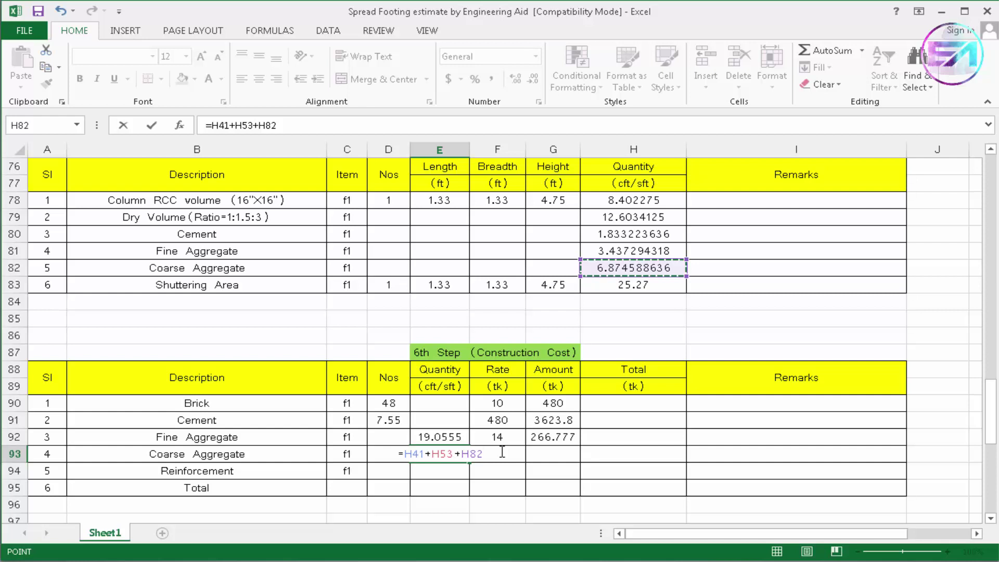
pyautogui.press('Return')
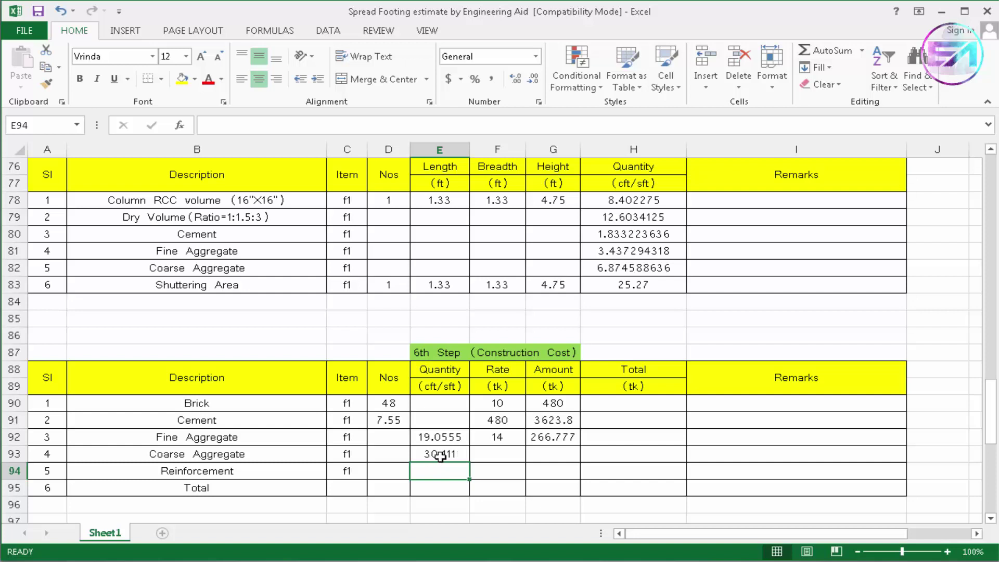
# Enter 120 as the Coarse Aggregate rate in F93
pyautogui.click(500, 452)
pyautogui.write('120')
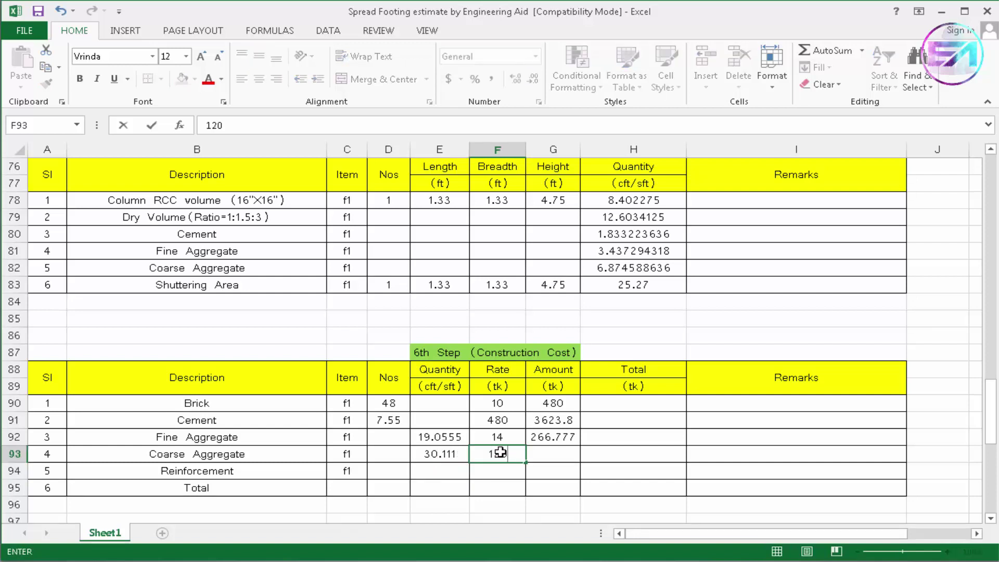
pyautogui.click(544, 453)
# Set the Coarse Aggregate amount in G93 to =E93*F93, giving 3613.31
pyautogui.write('=')
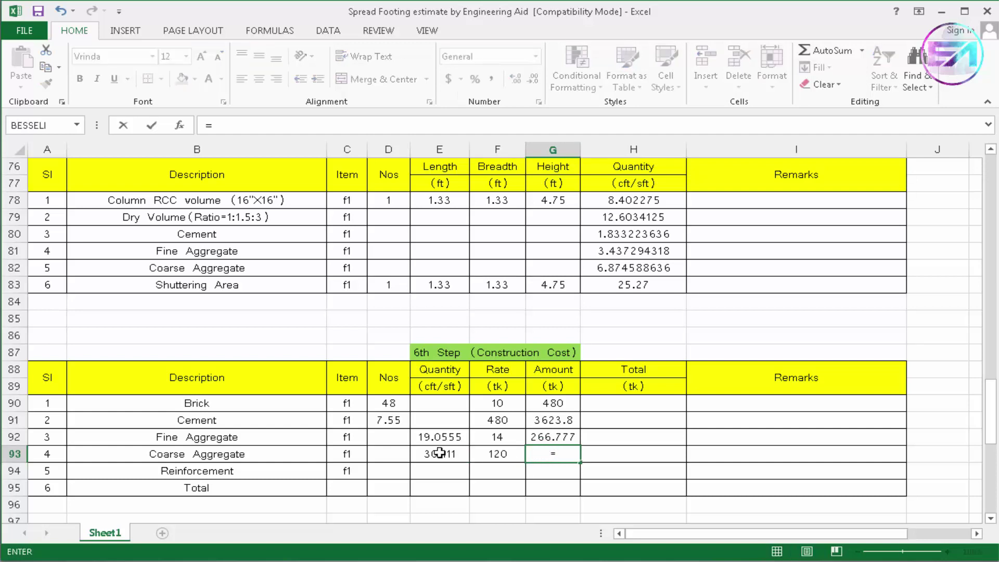
pyautogui.click(440, 452)
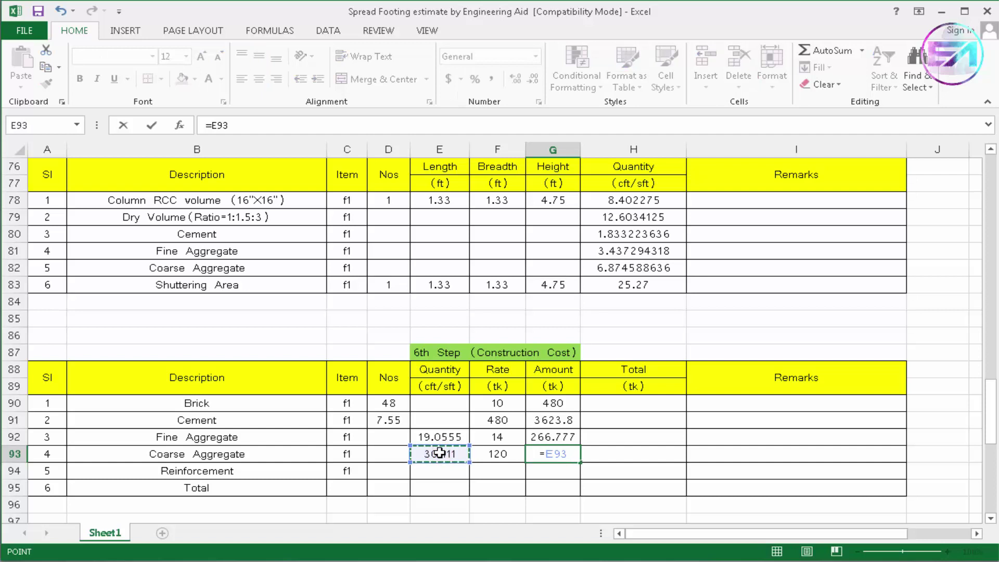
pyautogui.write('*')
pyautogui.click(489, 453)
pyautogui.press('Return')
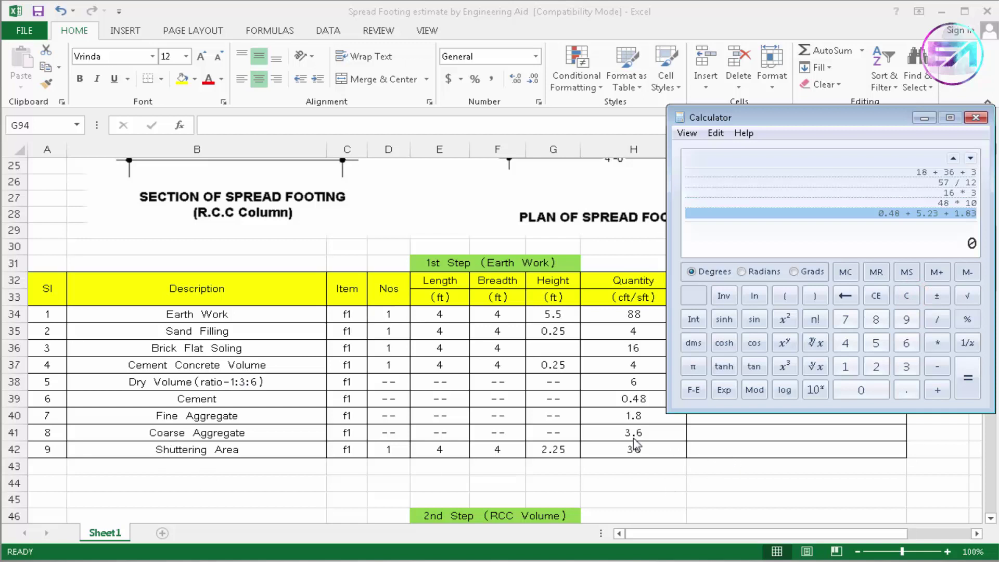
# Enter 3.6 + 19.64 in the Calculator, checking the quantities in the sheet
pyautogui.click(906, 366)
pyautogui.click(906, 390)
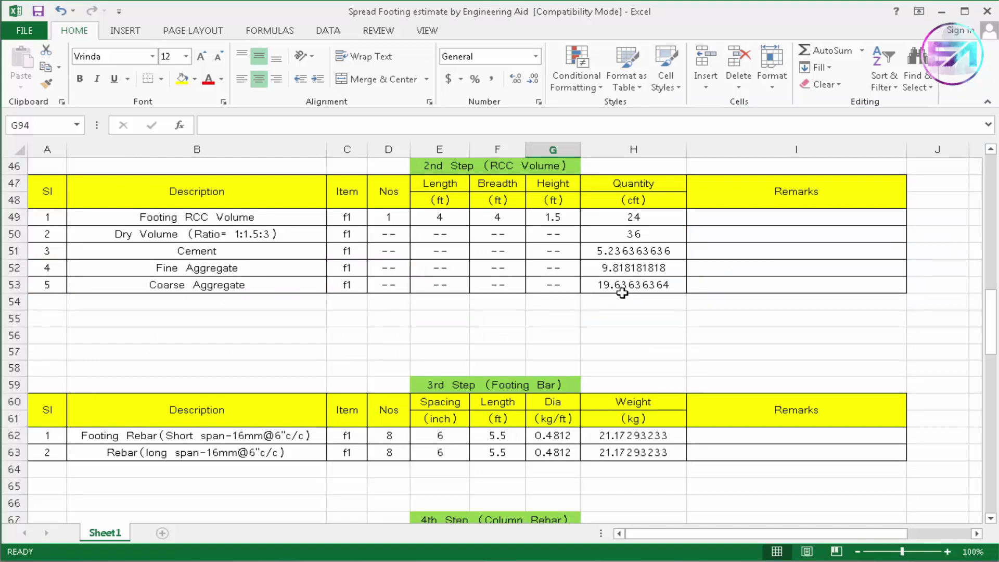
pyautogui.click(936, 390)
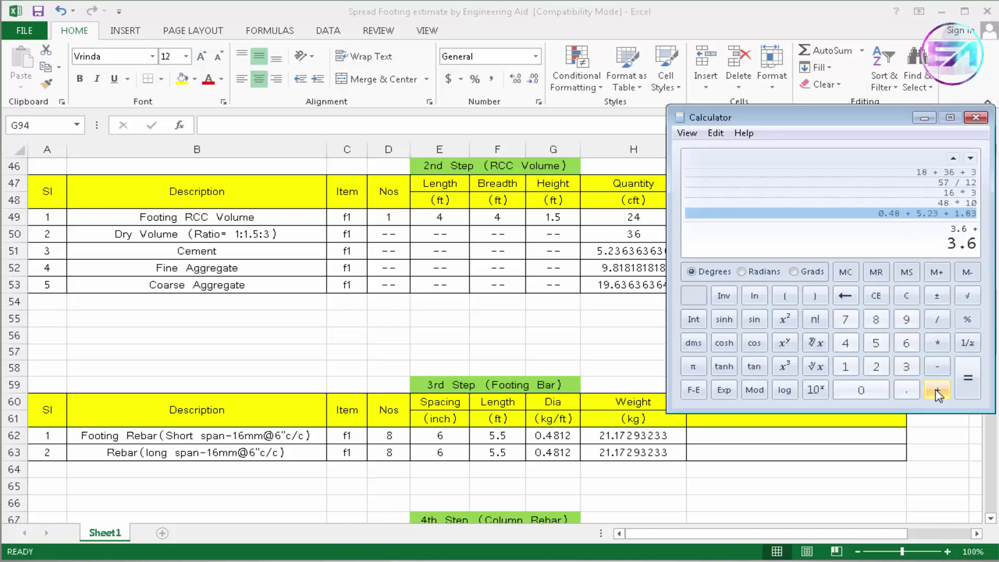
pyautogui.click(848, 368)
pyautogui.click(906, 319)
pyautogui.click(906, 390)
pyautogui.click(906, 342)
pyautogui.click(845, 342)
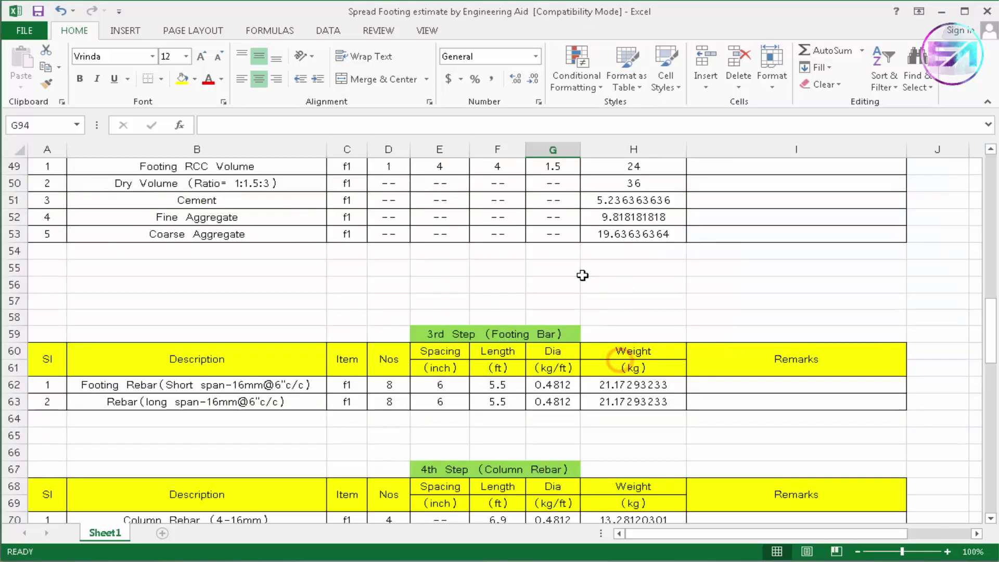
pyautogui.scroll(-1, 582, 274)
pyautogui.scroll(-2, 443, 380)
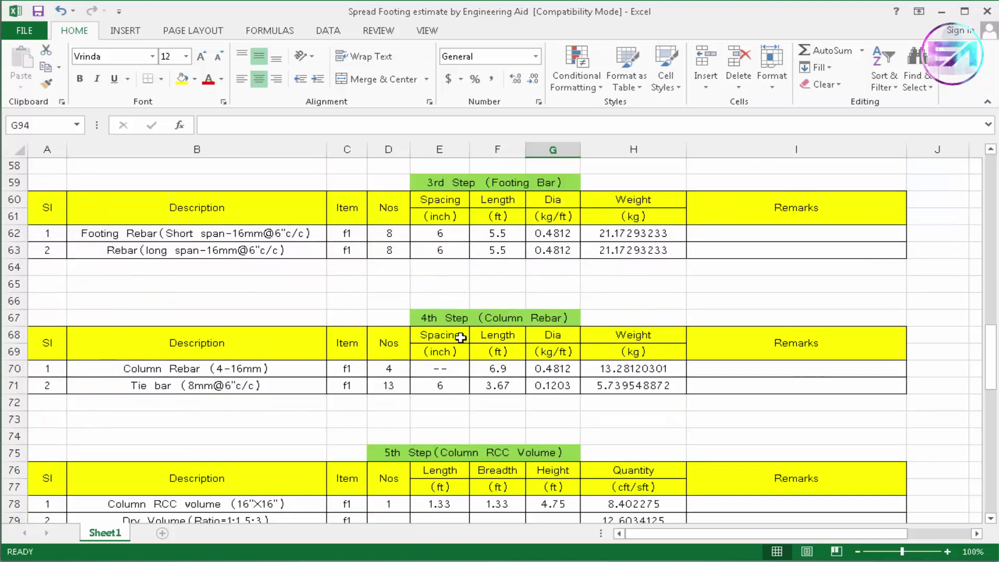
pyautogui.scroll(-5, 576, 305)
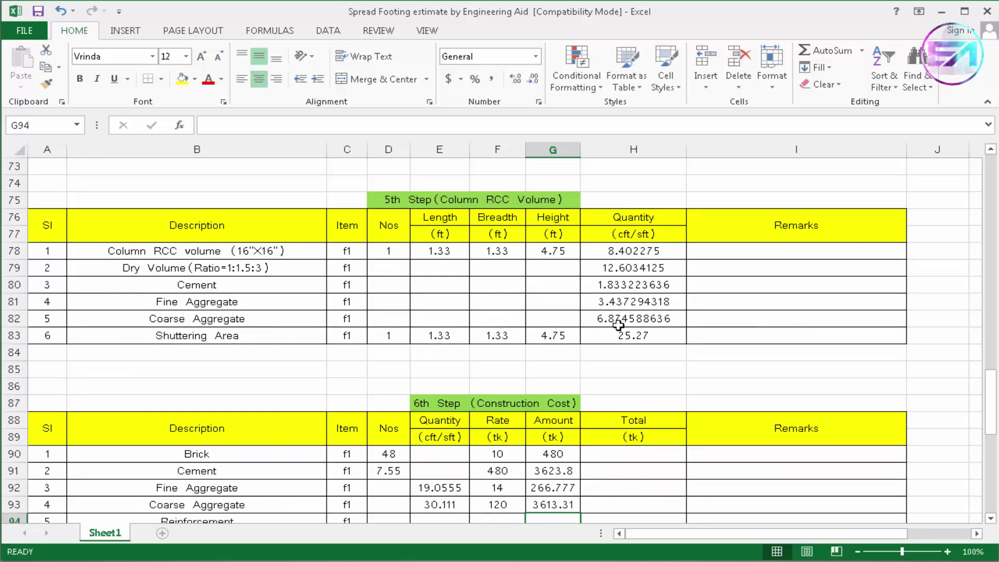
# Add 6.87 and total the coarse aggregate quantities to 30.11
pyautogui.hotkey('alt', 'Tab')
pyautogui.click(936, 389)
pyautogui.click(908, 344)
pyautogui.click(903, 391)
pyautogui.click(876, 319)
pyautogui.click(845, 319)
pyautogui.click(969, 371)
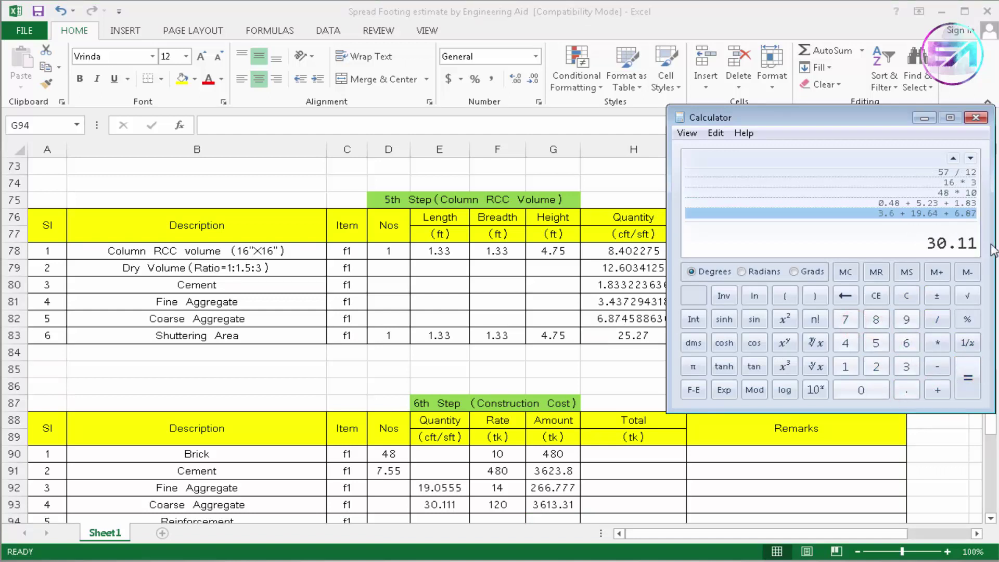
pyautogui.hotkey('alt', 'Tab')
pyautogui.scroll(-3, 456, 369)
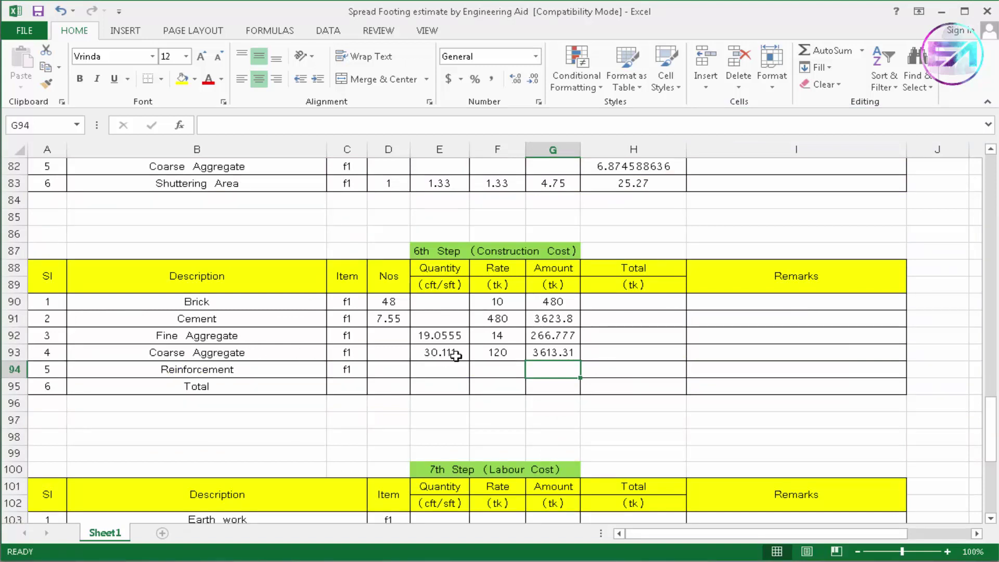
# Begin the E94 Reinforcement quantity formula with the footing rebar weights H62 + H63
pyautogui.click(285, 368)
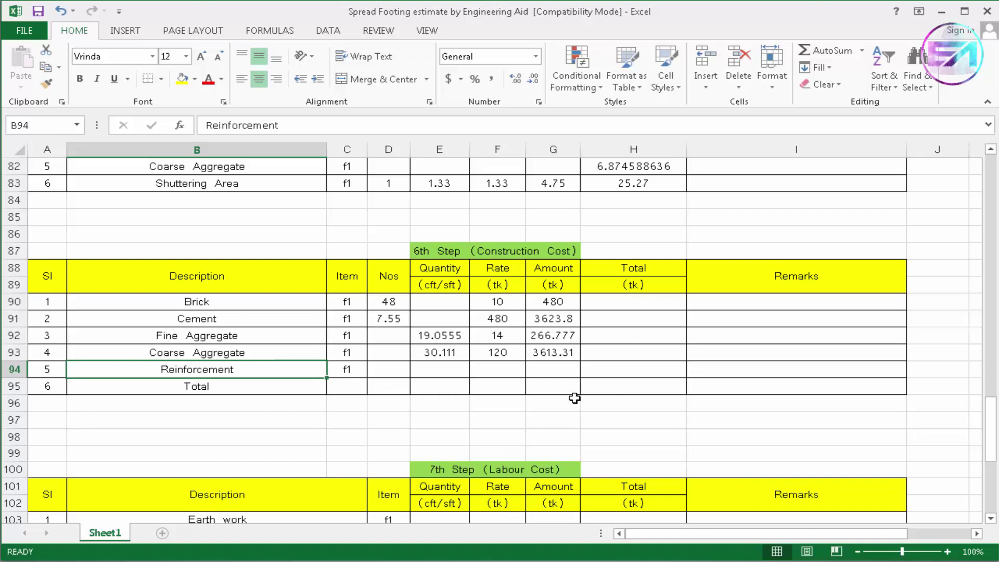
pyautogui.scroll(10, 576, 397)
pyautogui.scroll(-2, 596, 390)
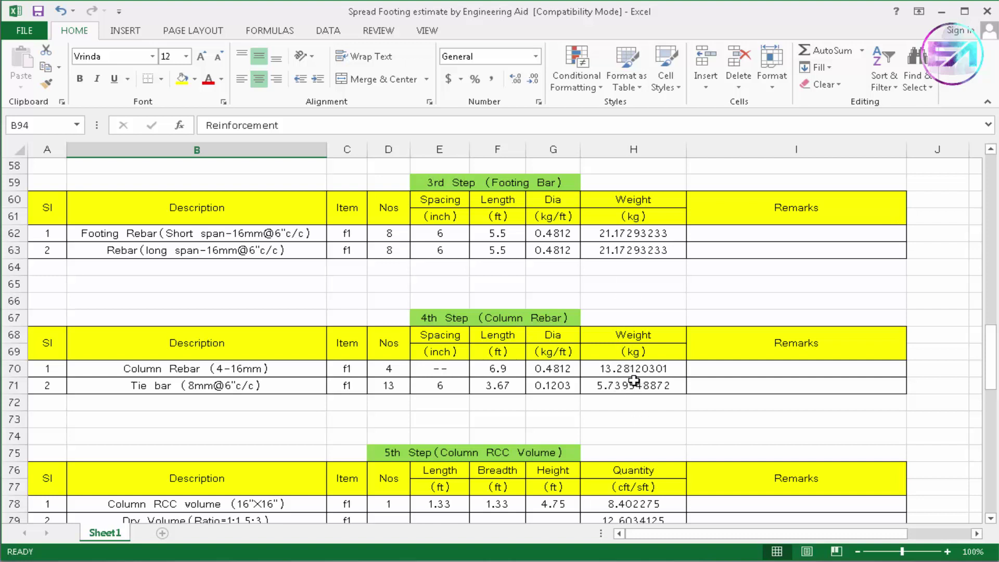
pyautogui.scroll(-1, 599, 389)
pyautogui.scroll(-6, 599, 389)
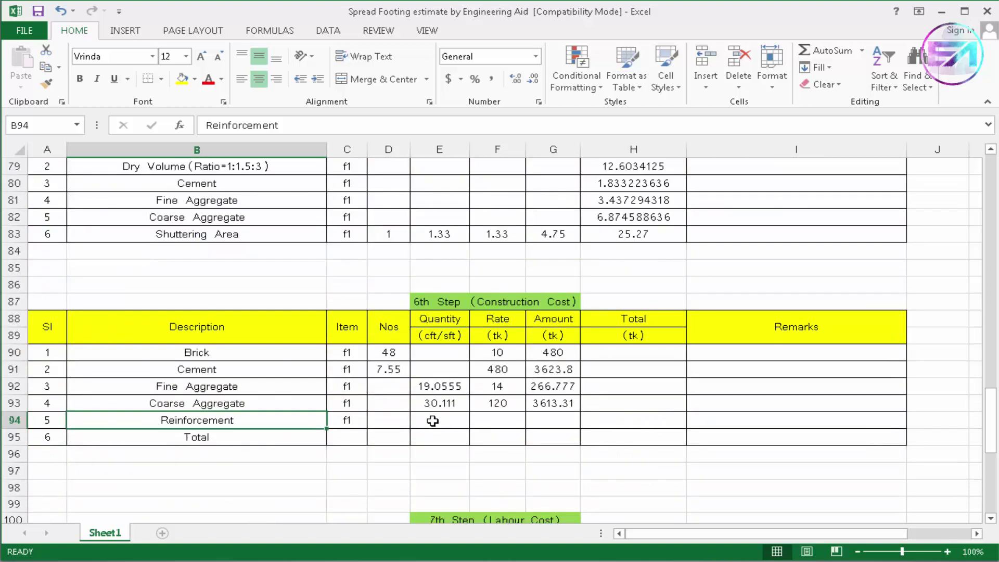
pyautogui.scroll(3, 630, 335)
pyautogui.scroll(4, 631, 334)
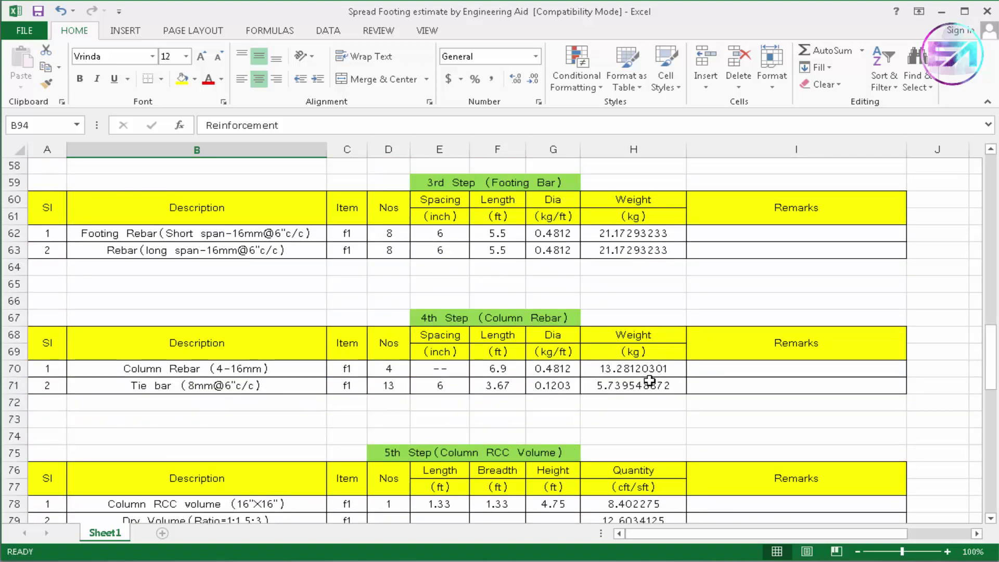
pyautogui.scroll(-7, 609, 366)
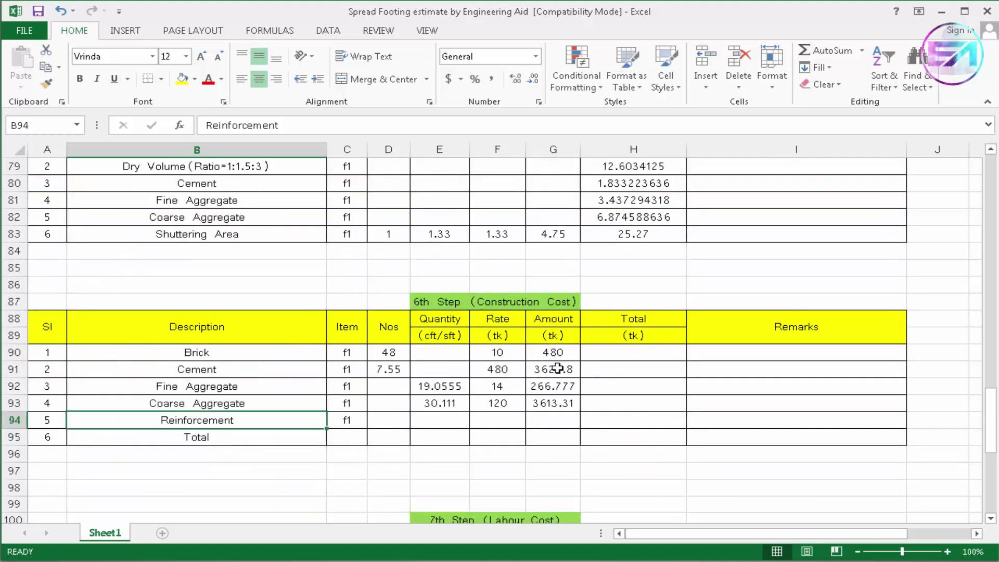
pyautogui.click(442, 417)
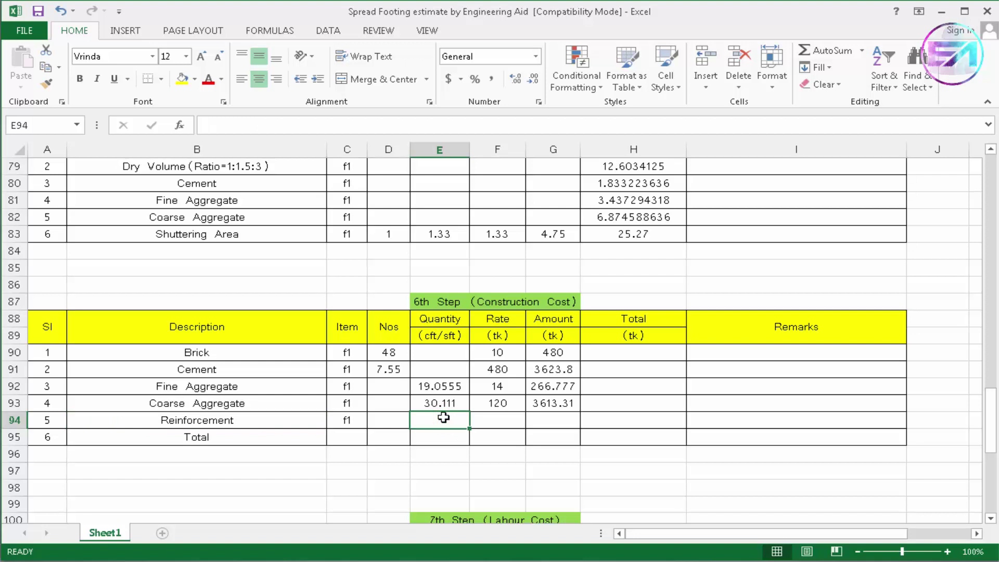
pyautogui.write('=')
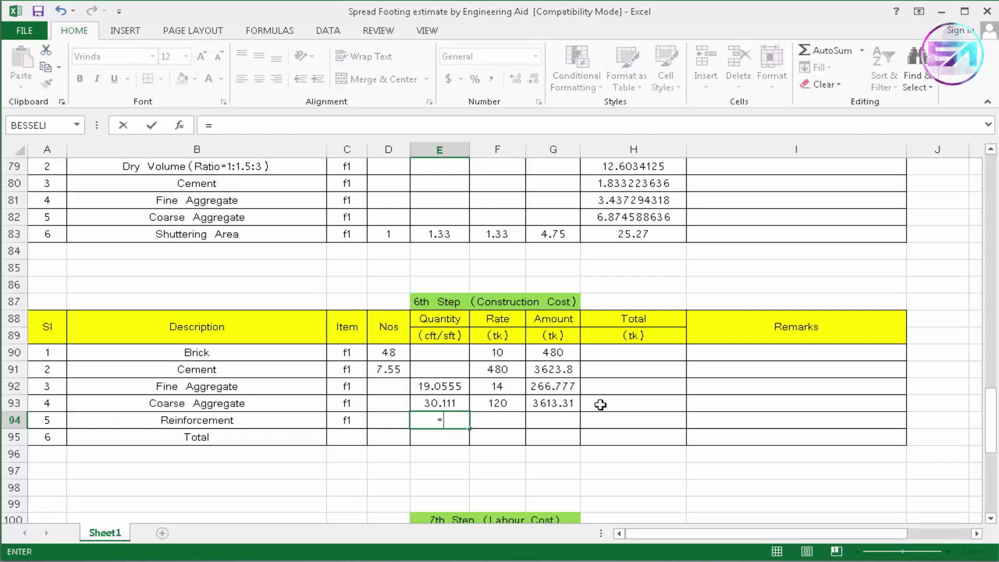
pyautogui.scroll(8, 603, 404)
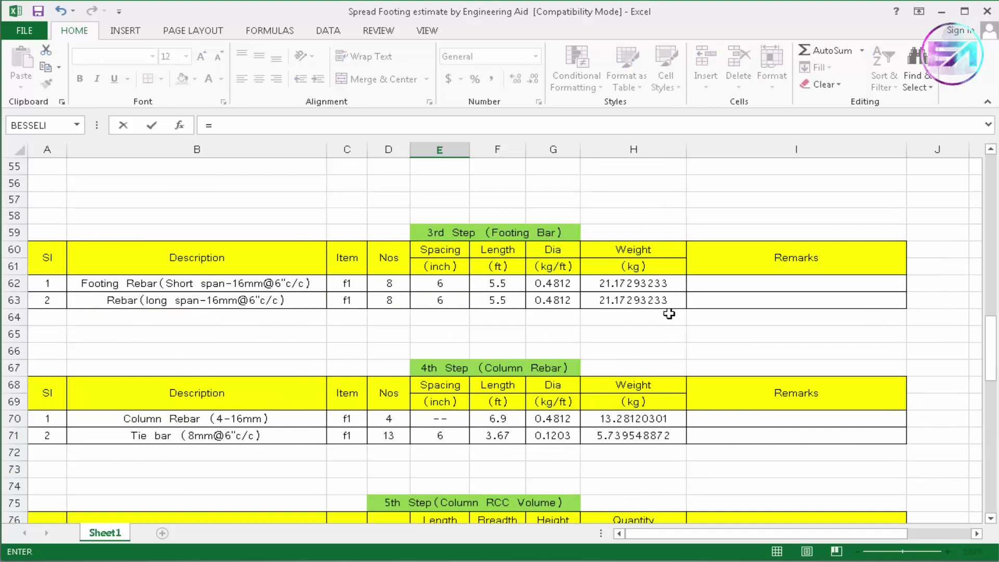
pyautogui.click(654, 283)
pyautogui.scroll(-9, 640, 338)
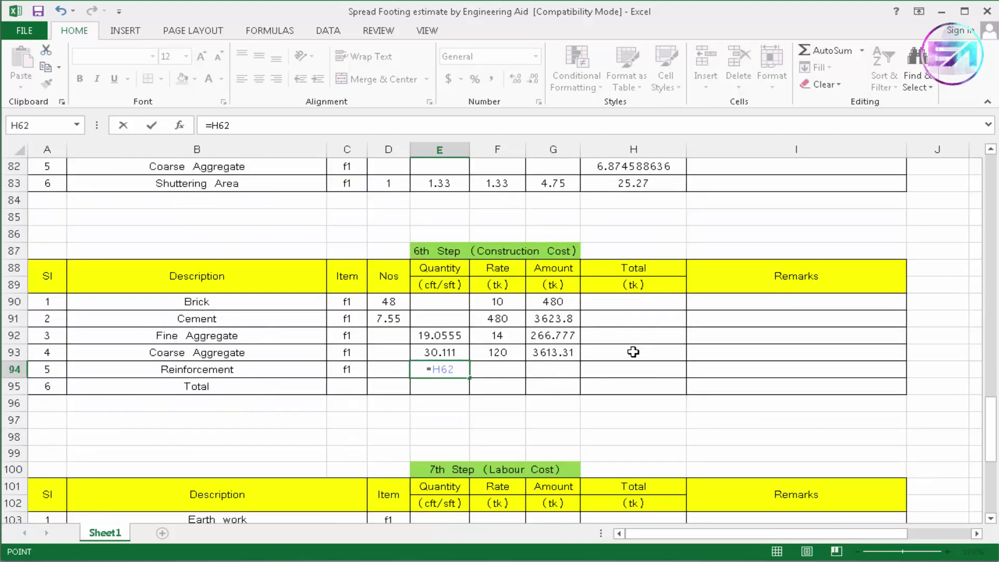
pyautogui.write('+')
pyautogui.scroll(8, 644, 352)
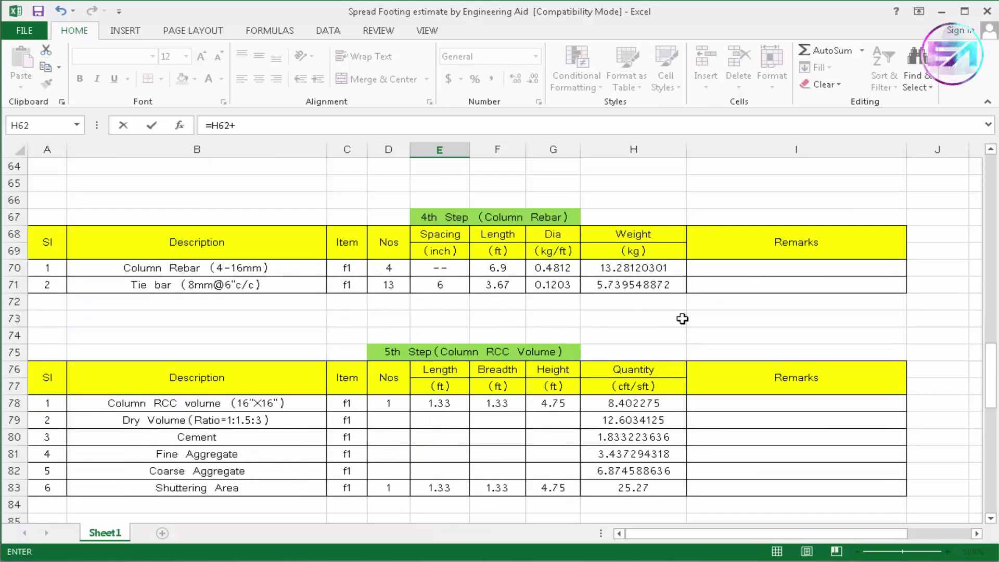
pyautogui.click(646, 253)
# Add the column rebar weights H70 and H71 to reach 61.3666
pyautogui.scroll(-6, 628, 361)
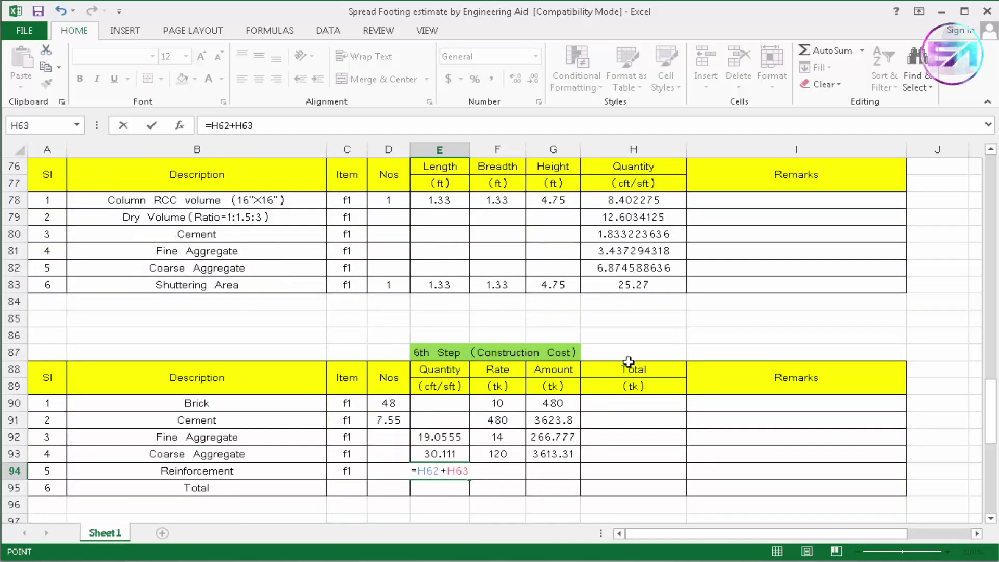
pyautogui.write('+')
pyautogui.scroll(6, 628, 362)
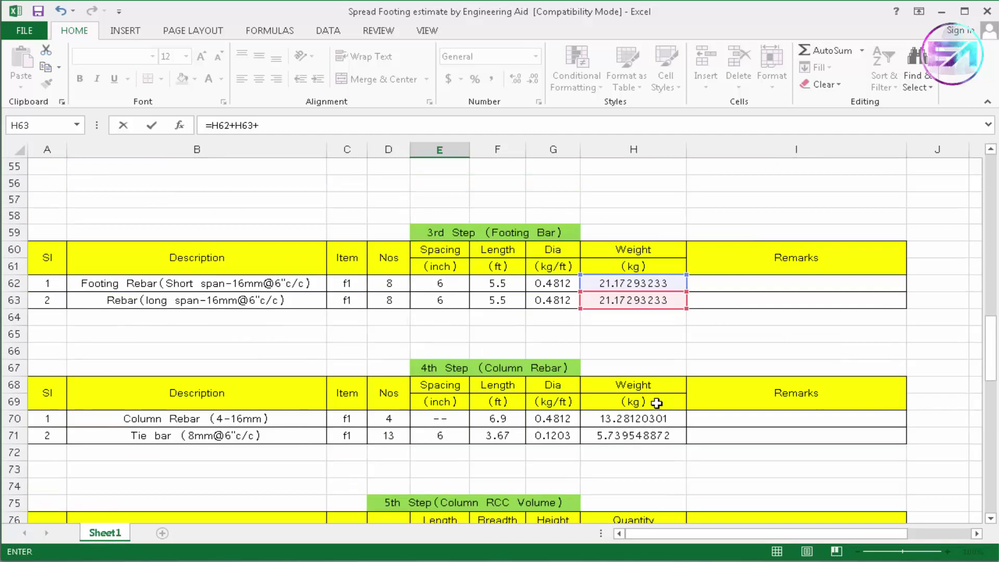
pyautogui.click(647, 419)
pyautogui.scroll(-5, 643, 385)
pyautogui.scroll(-2, 637, 344)
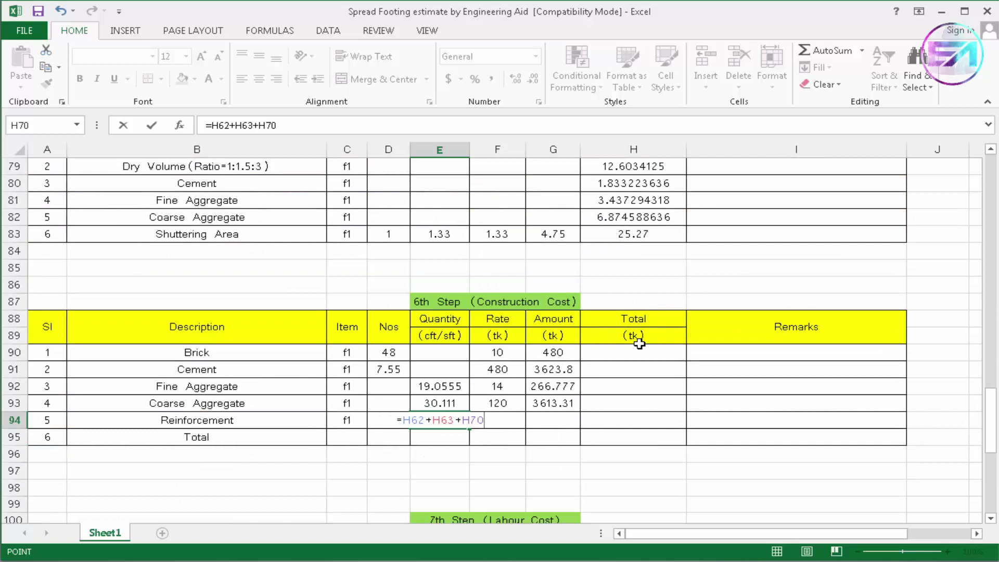
pyautogui.write('+')
pyautogui.scroll(5, 650, 333)
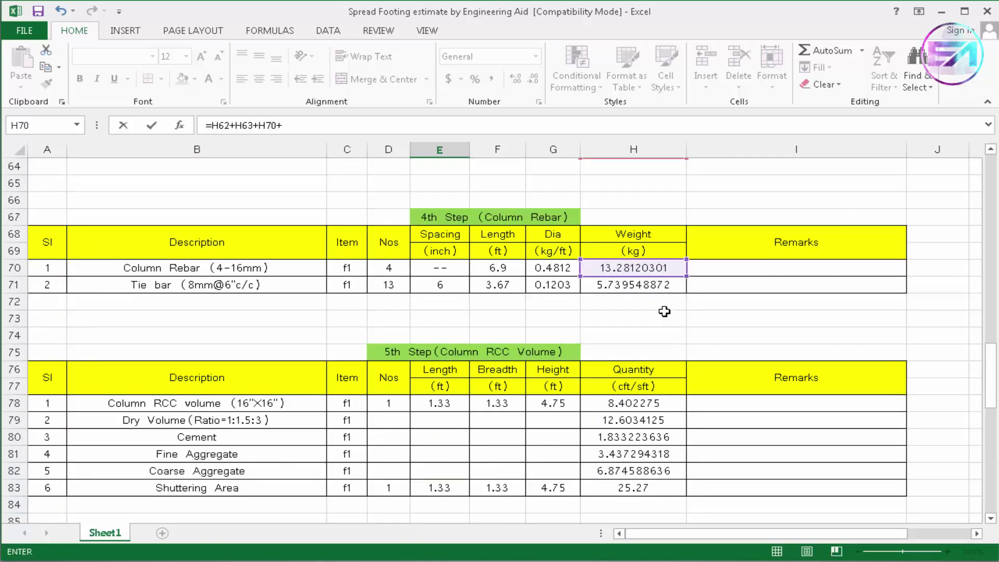
pyautogui.click(663, 284)
pyautogui.scroll(-5, 645, 350)
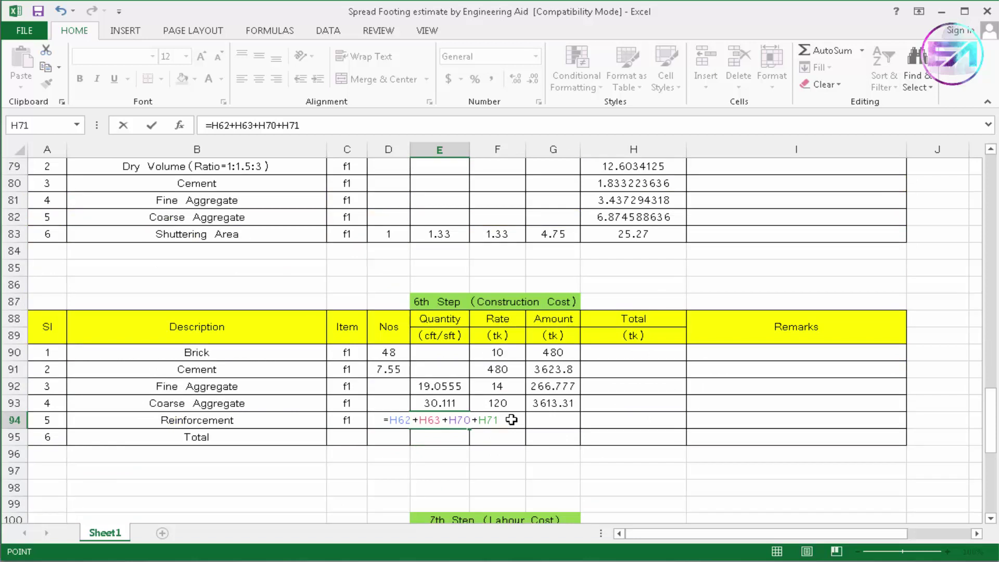
pyautogui.press('Return')
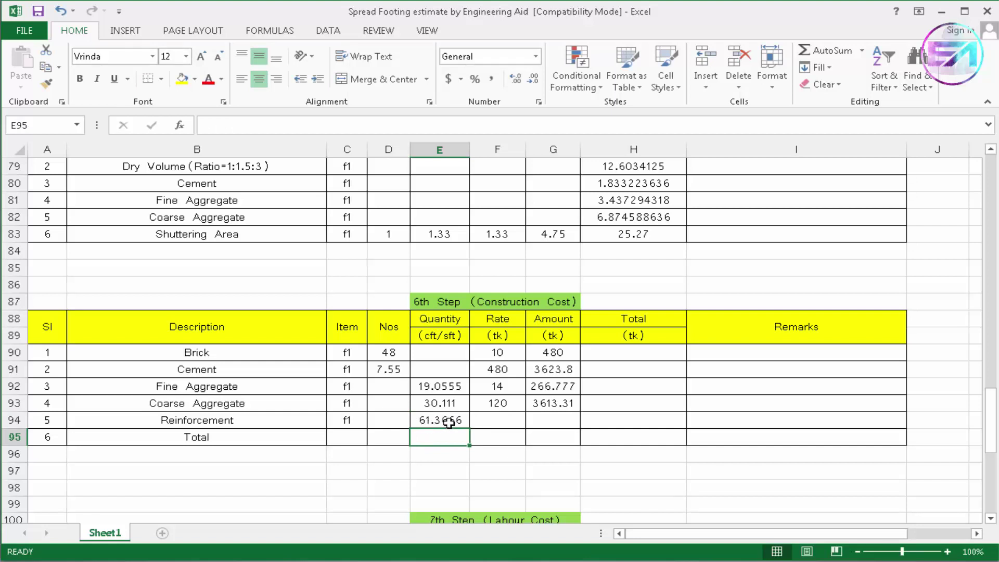
# Enter 55 as the Reinforcement rate in F94
pyautogui.click(504, 419)
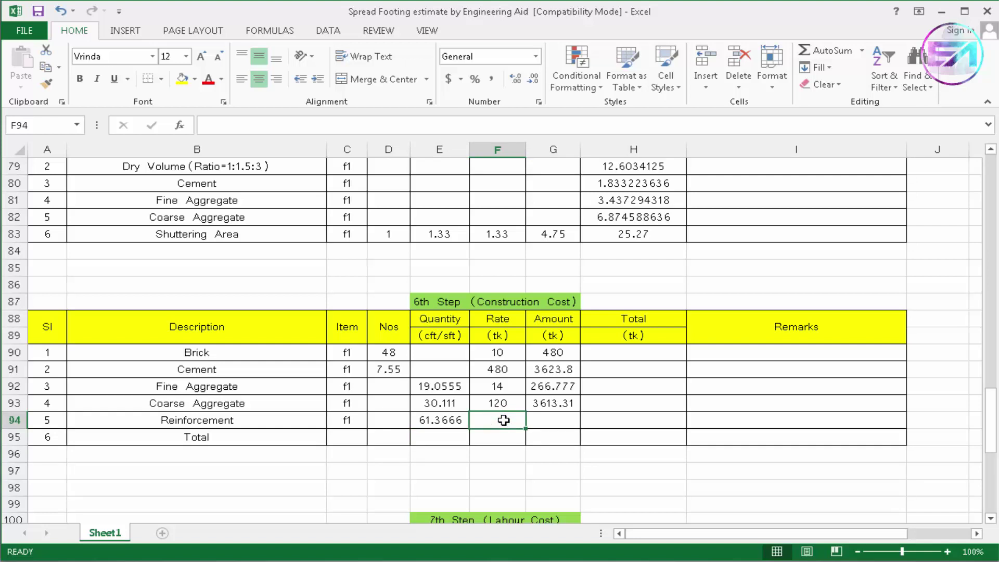
pyautogui.write('55')
pyautogui.click(558, 416)
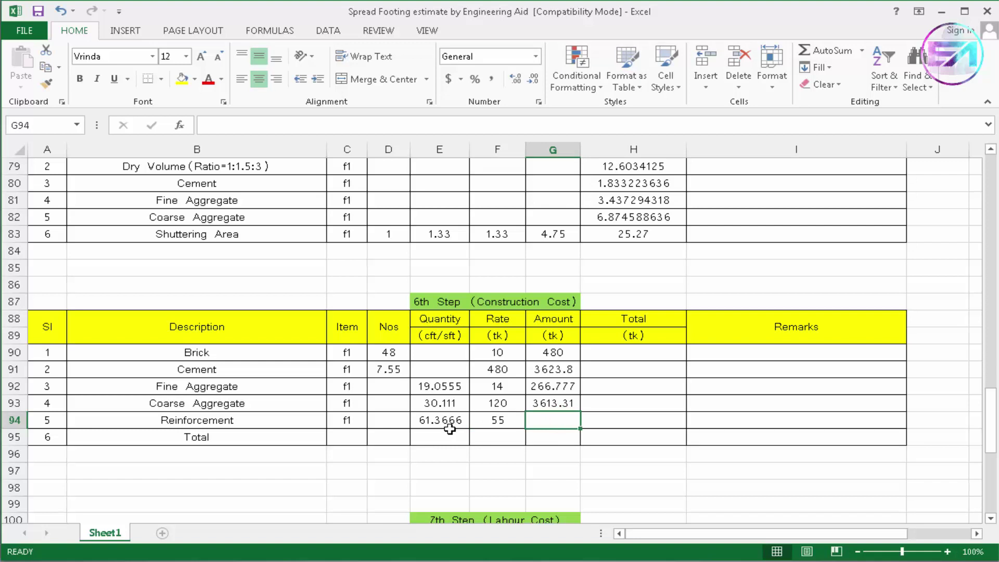
# Set the Reinforcement amount in G94 to =E94*F94, giving 3375.16
pyautogui.write('=')
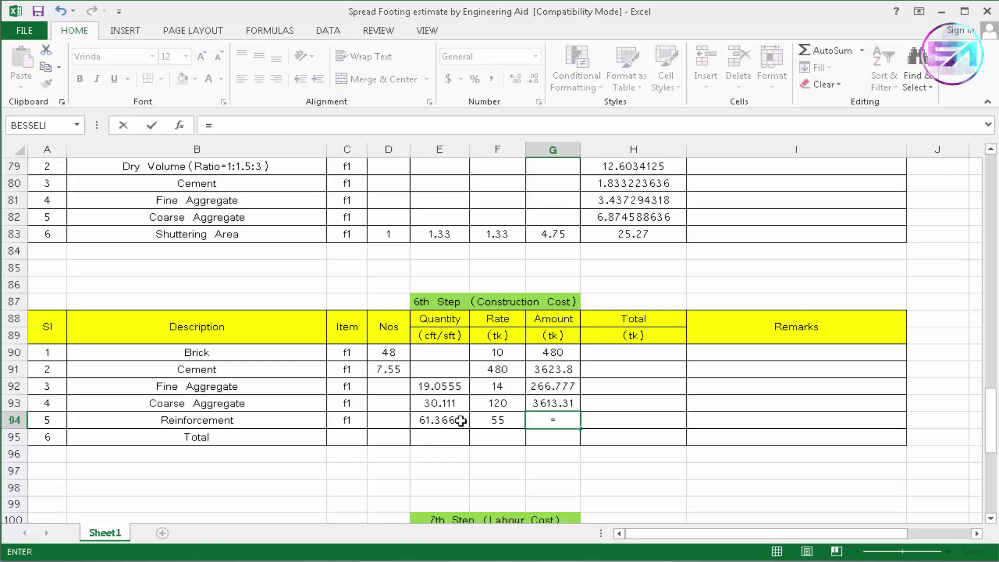
pyautogui.click(458, 423)
pyautogui.write('*')
pyautogui.click(507, 417)
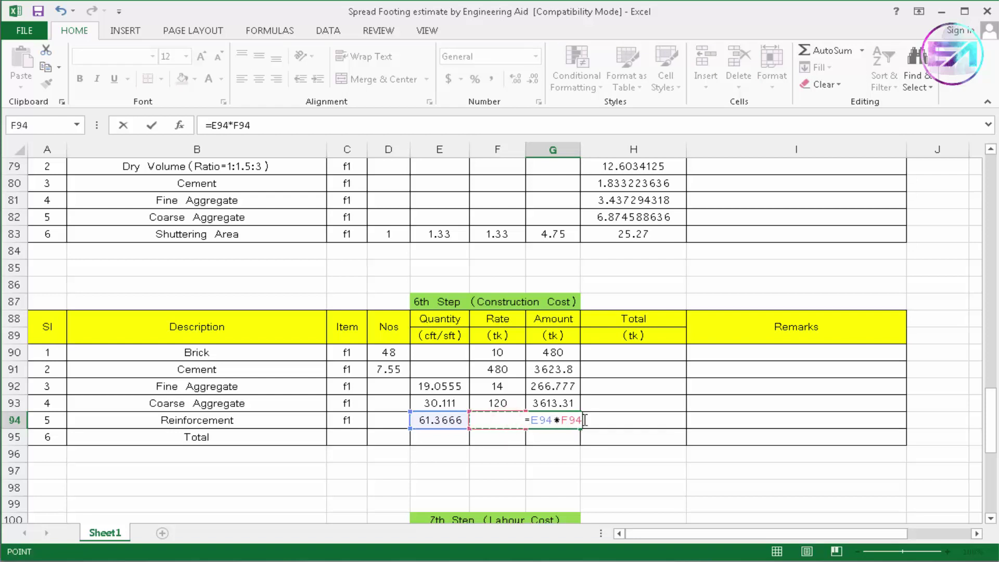
pyautogui.press('Return')
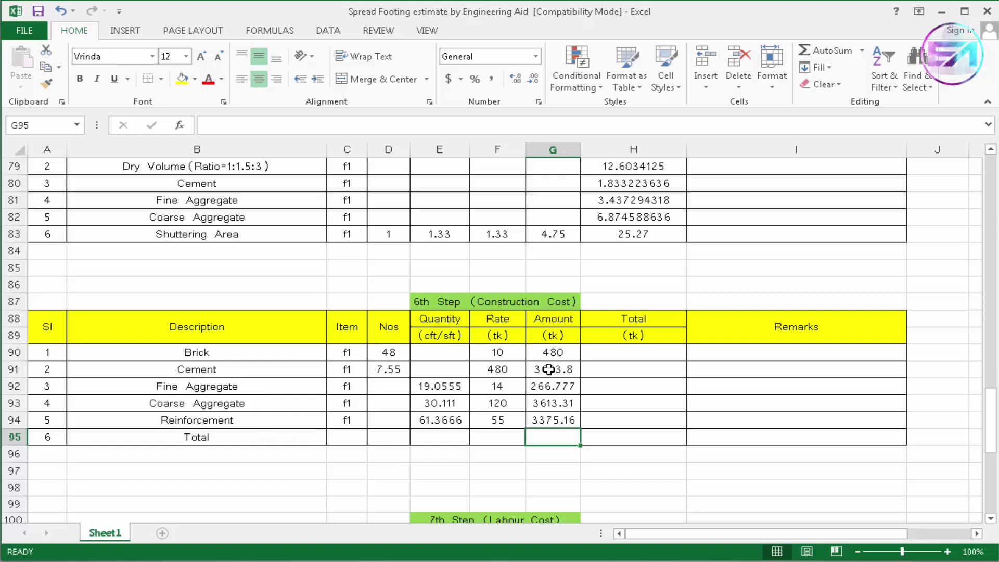
# Enter =G90+G91+G92+G93+G94 in H95, totalling Brick through Reinforcement to 11359.05674
pyautogui.click(618, 440)
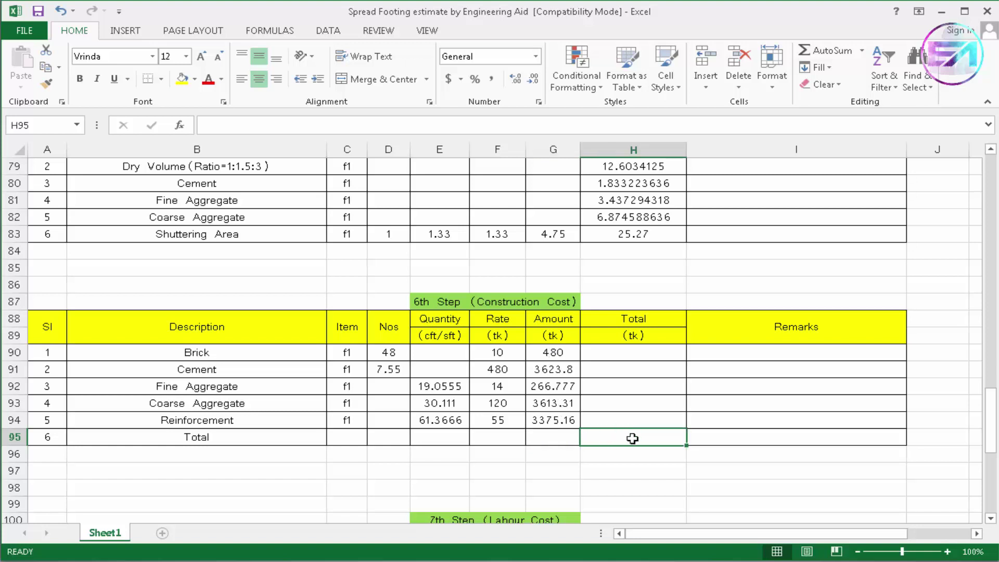
pyautogui.write('=')
pyautogui.click(556, 353)
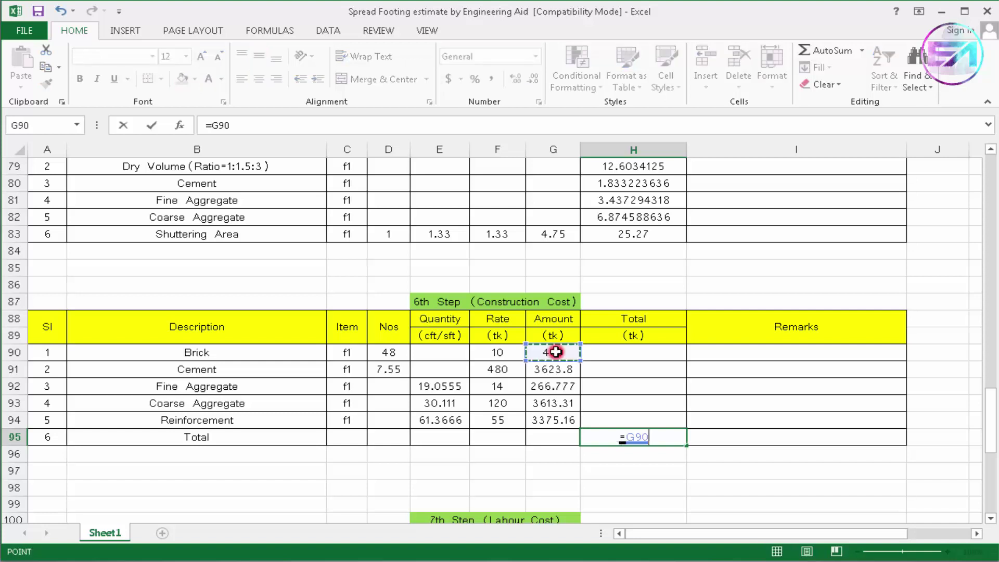
pyautogui.write('+')
pyautogui.click(555, 371)
pyautogui.write('+')
pyautogui.click(557, 387)
pyautogui.write('+')
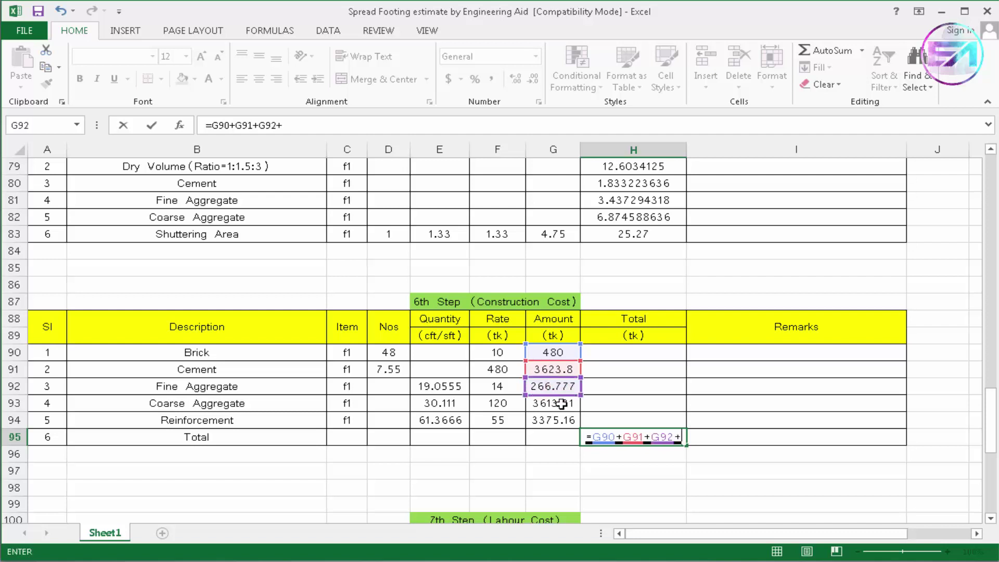
pyautogui.click(561, 404)
pyautogui.write('+')
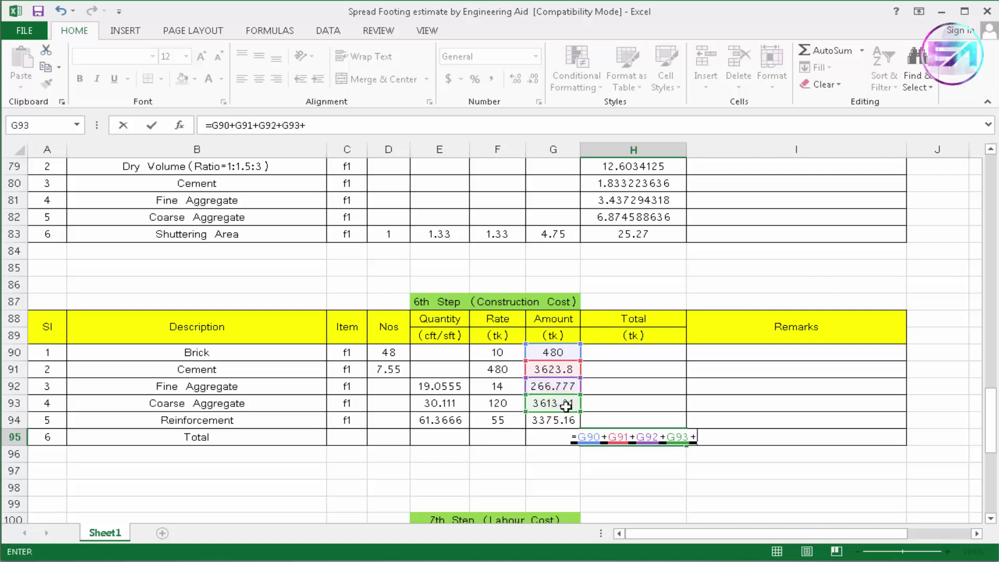
pyautogui.click(557, 419)
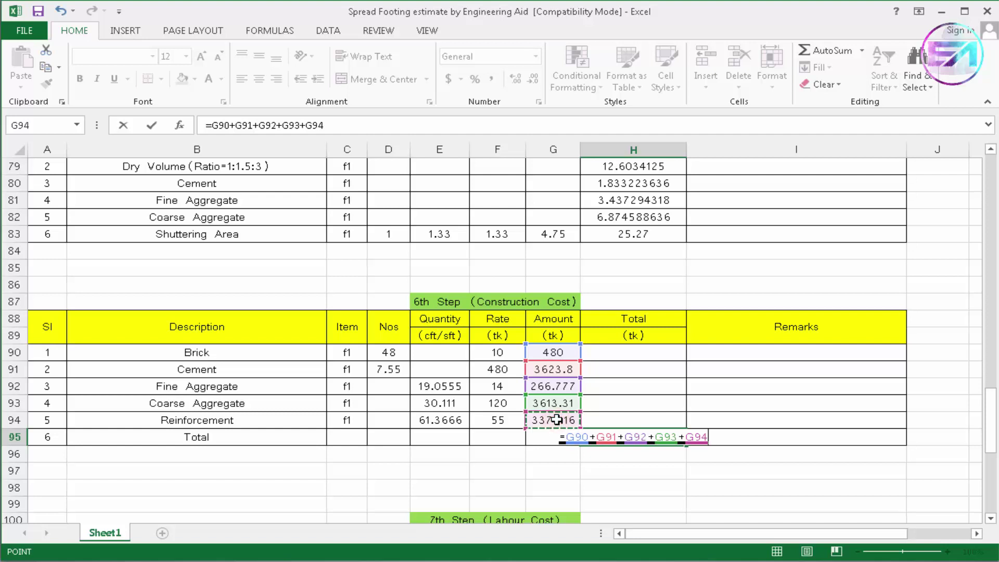
pyautogui.hotkey('ctrl', 'Return')
pyautogui.press('Return')
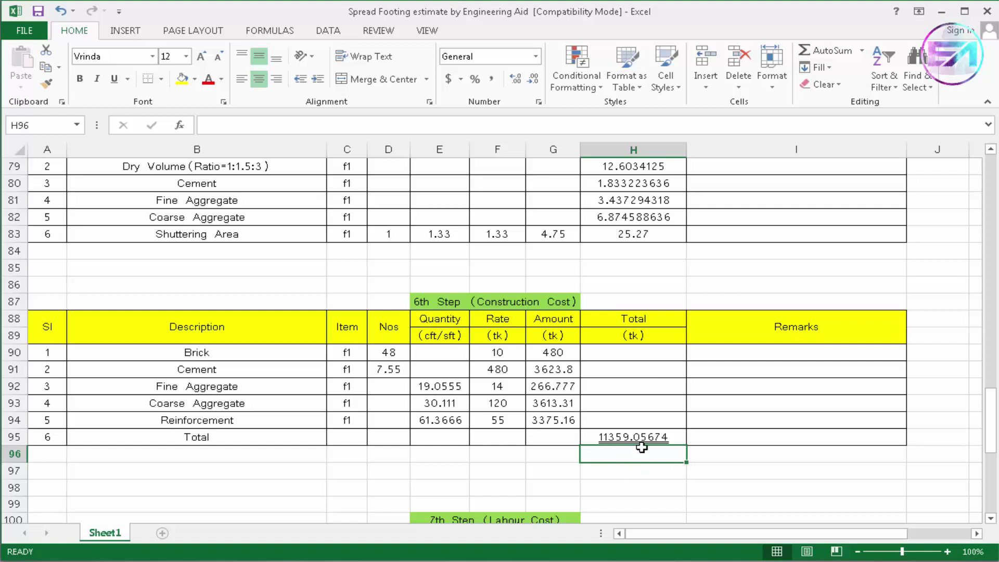
pyautogui.scroll(1, 654, 339)
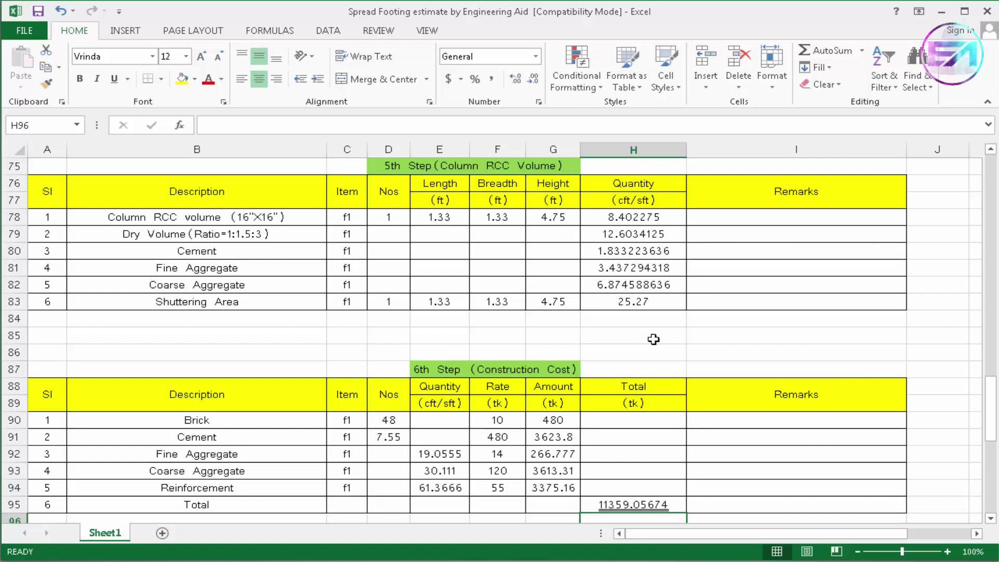